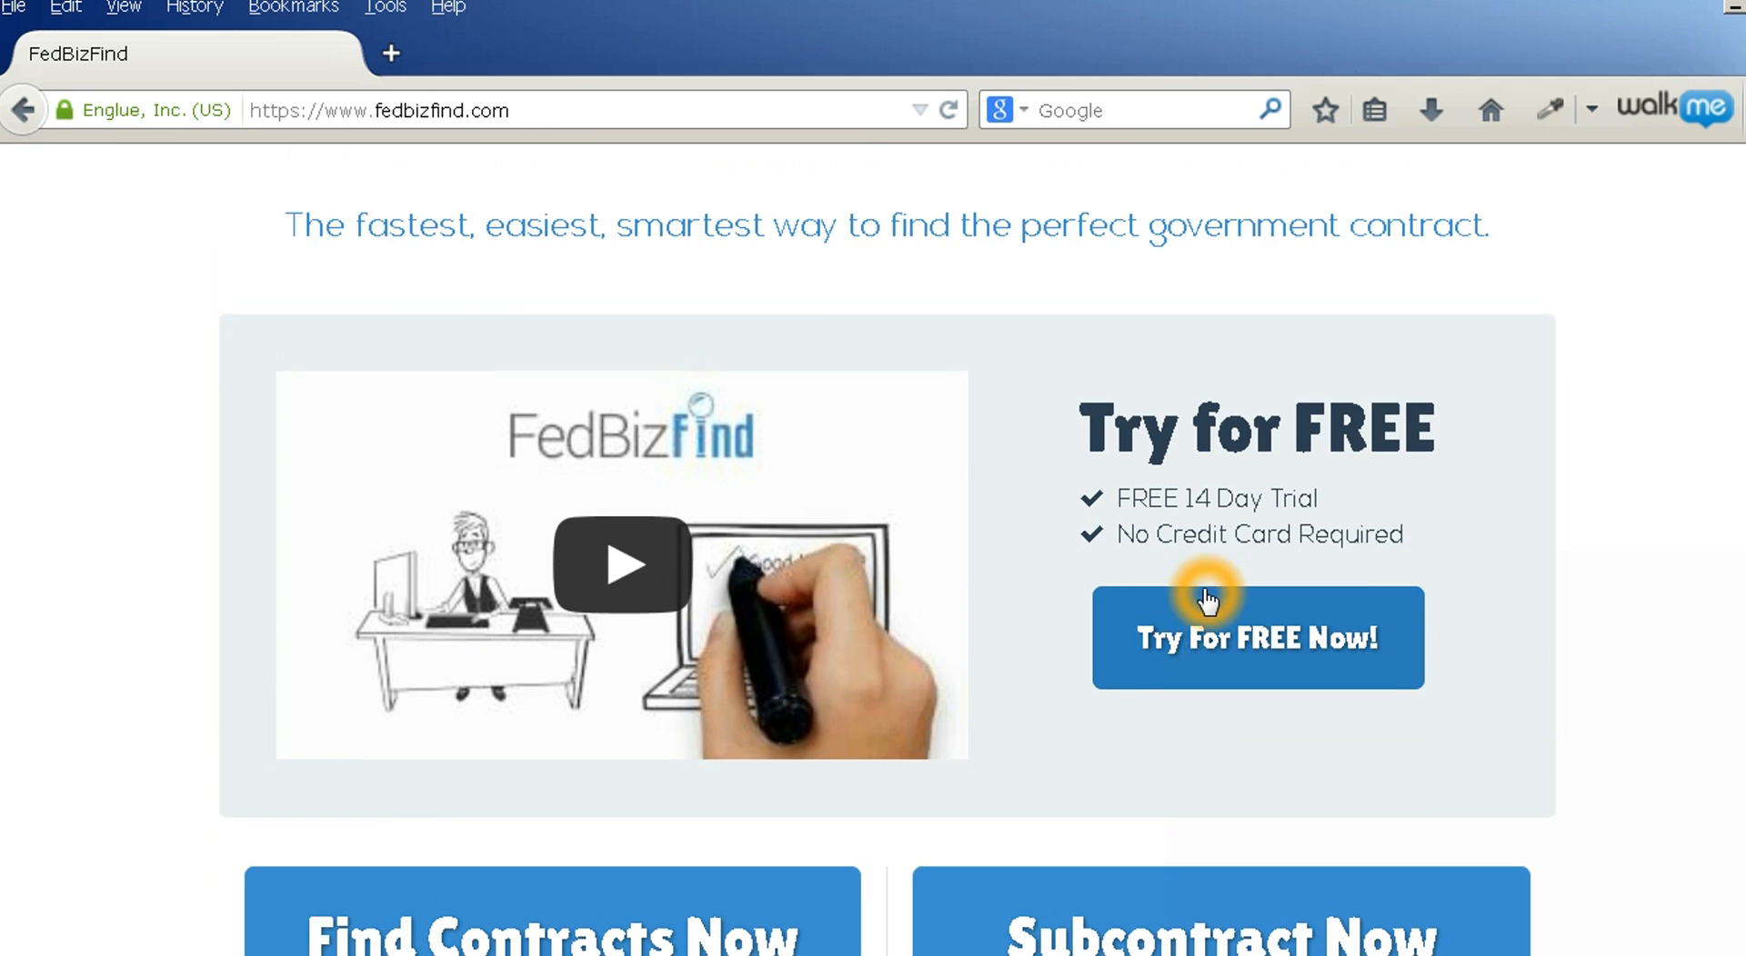
Open the FedBizFind registration form from the home page header
left_click(1555, 203)
Enter the contact's full name, company 'Test Company LLC' and e-mail address
left_click(777, 466)
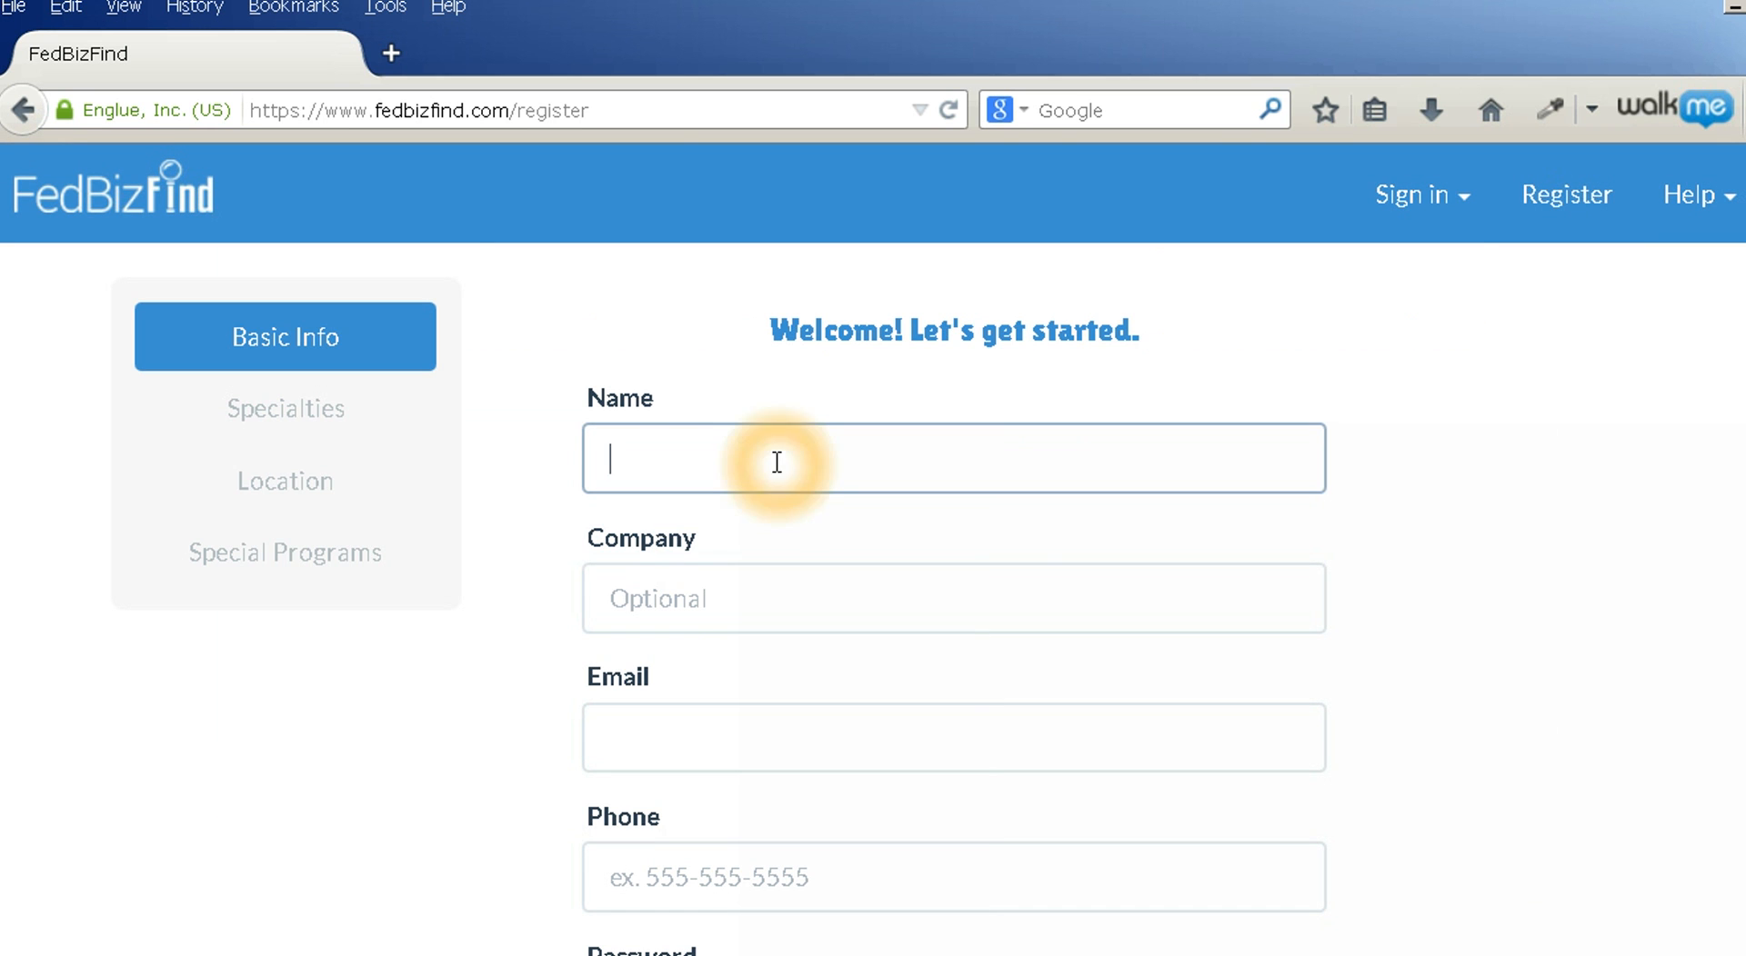
type("Steve Test")
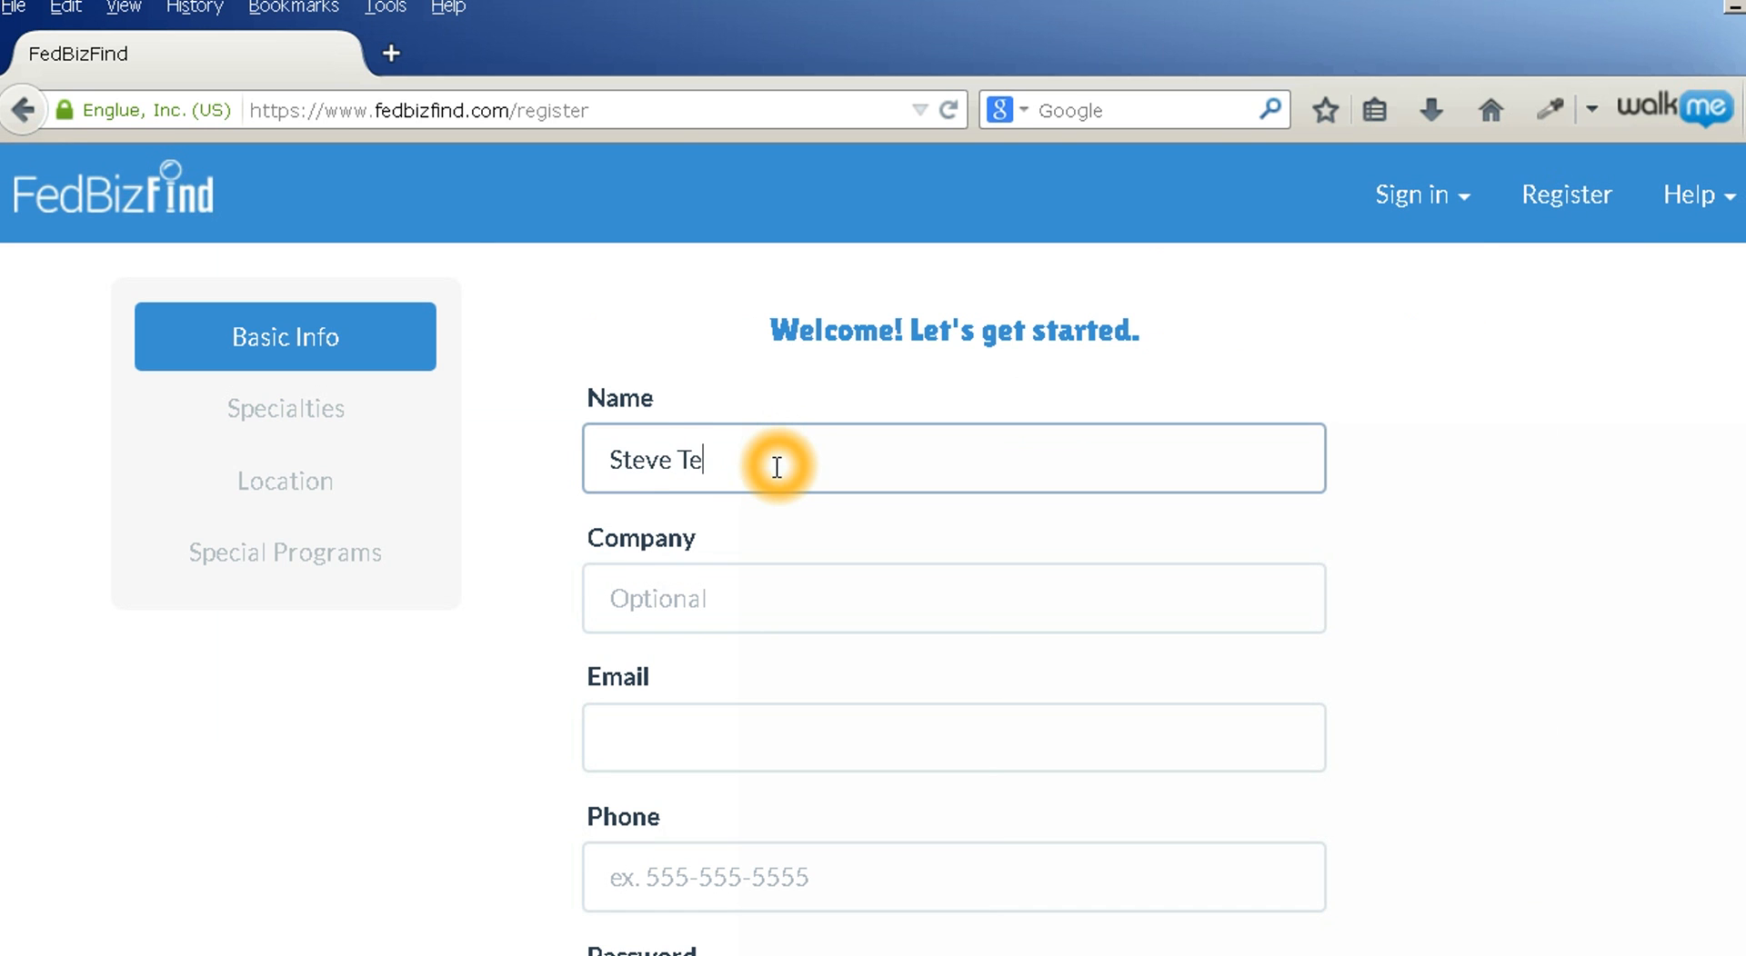
left_click(668, 597)
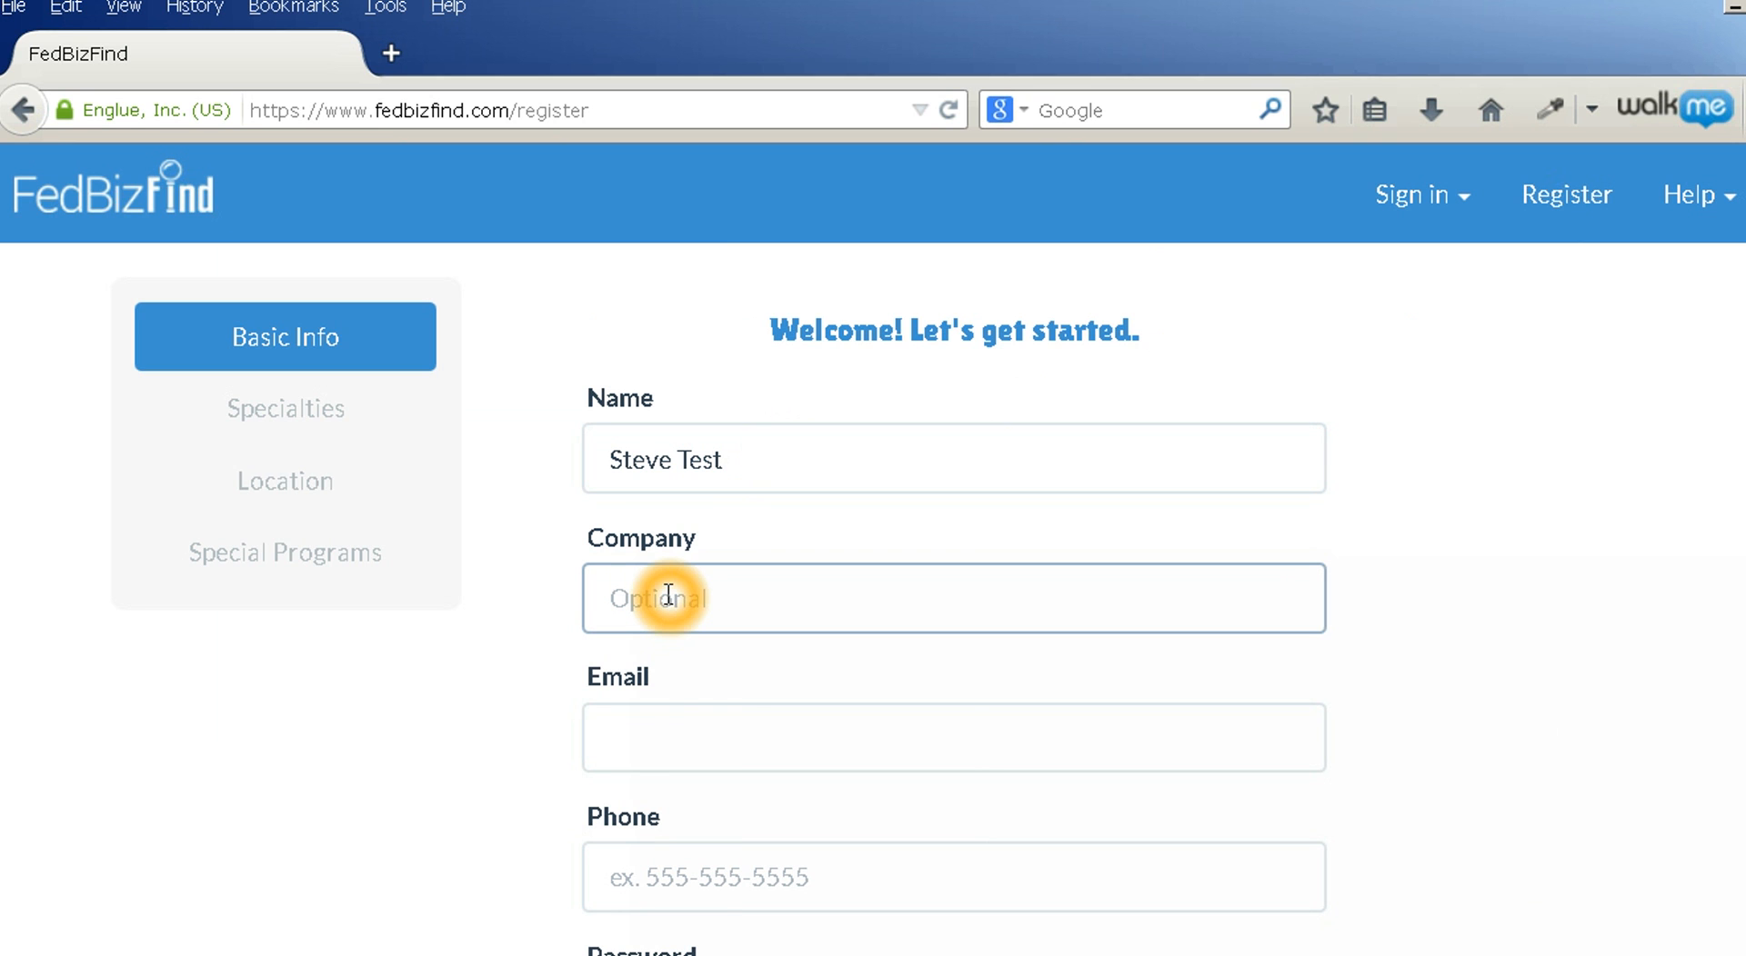
type("Test C")
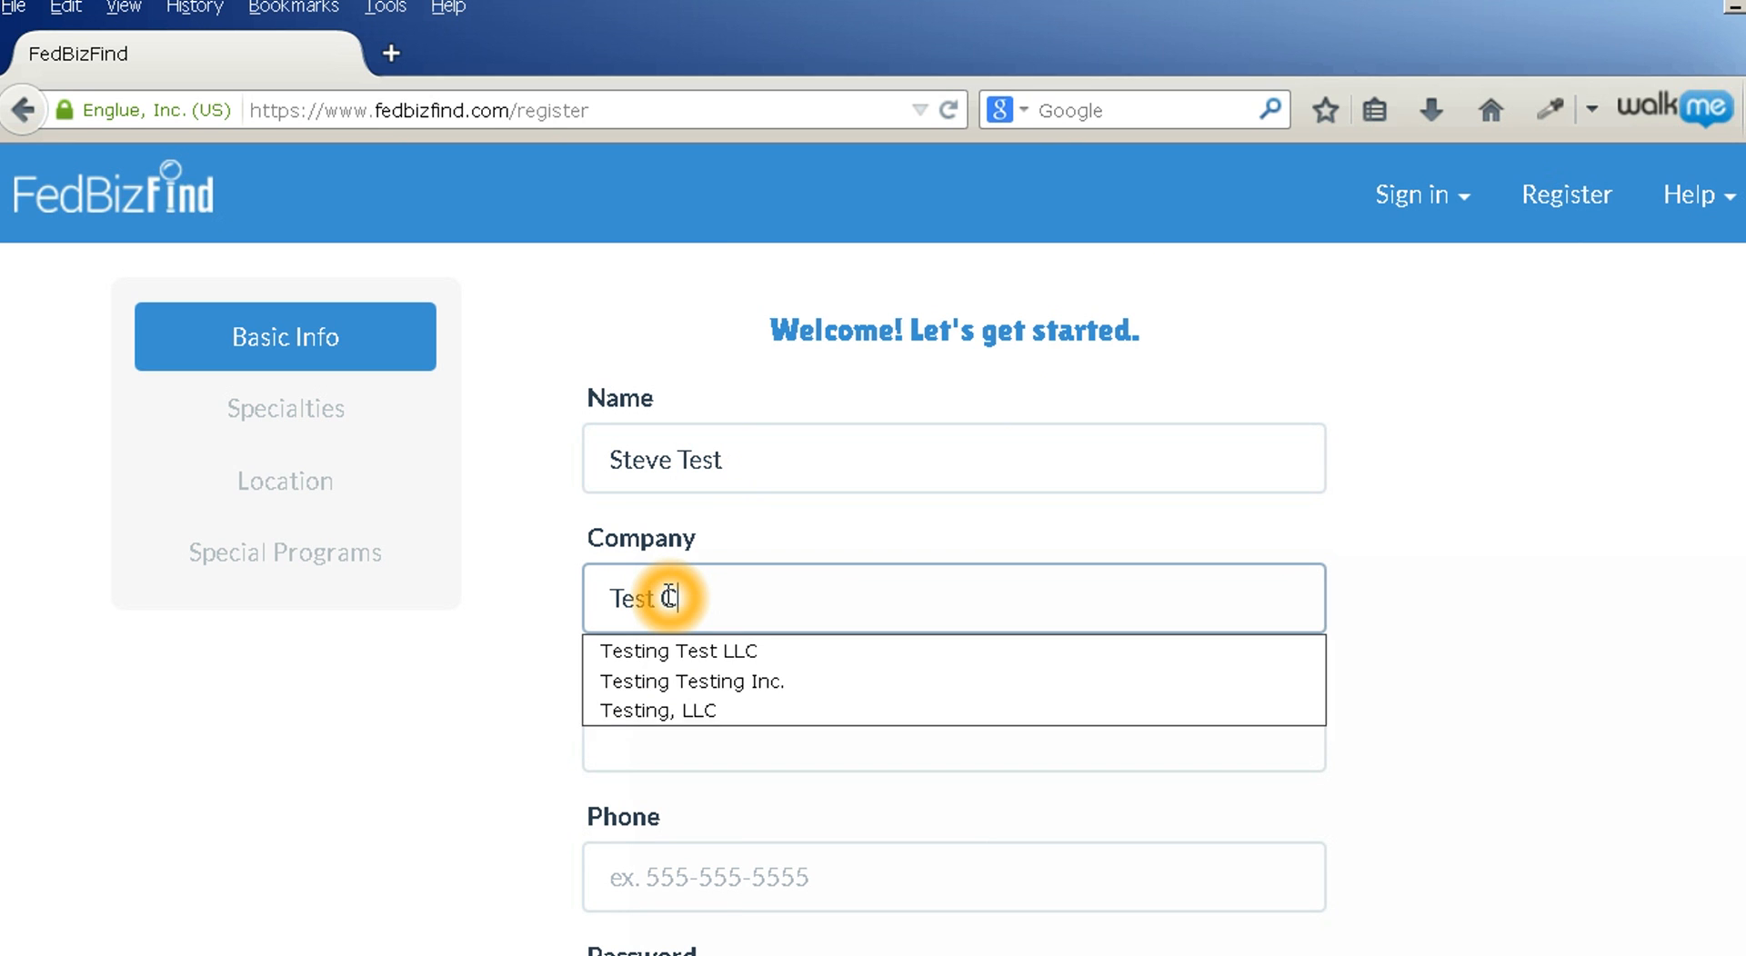
type("ompany LLC")
left_click(644, 728)
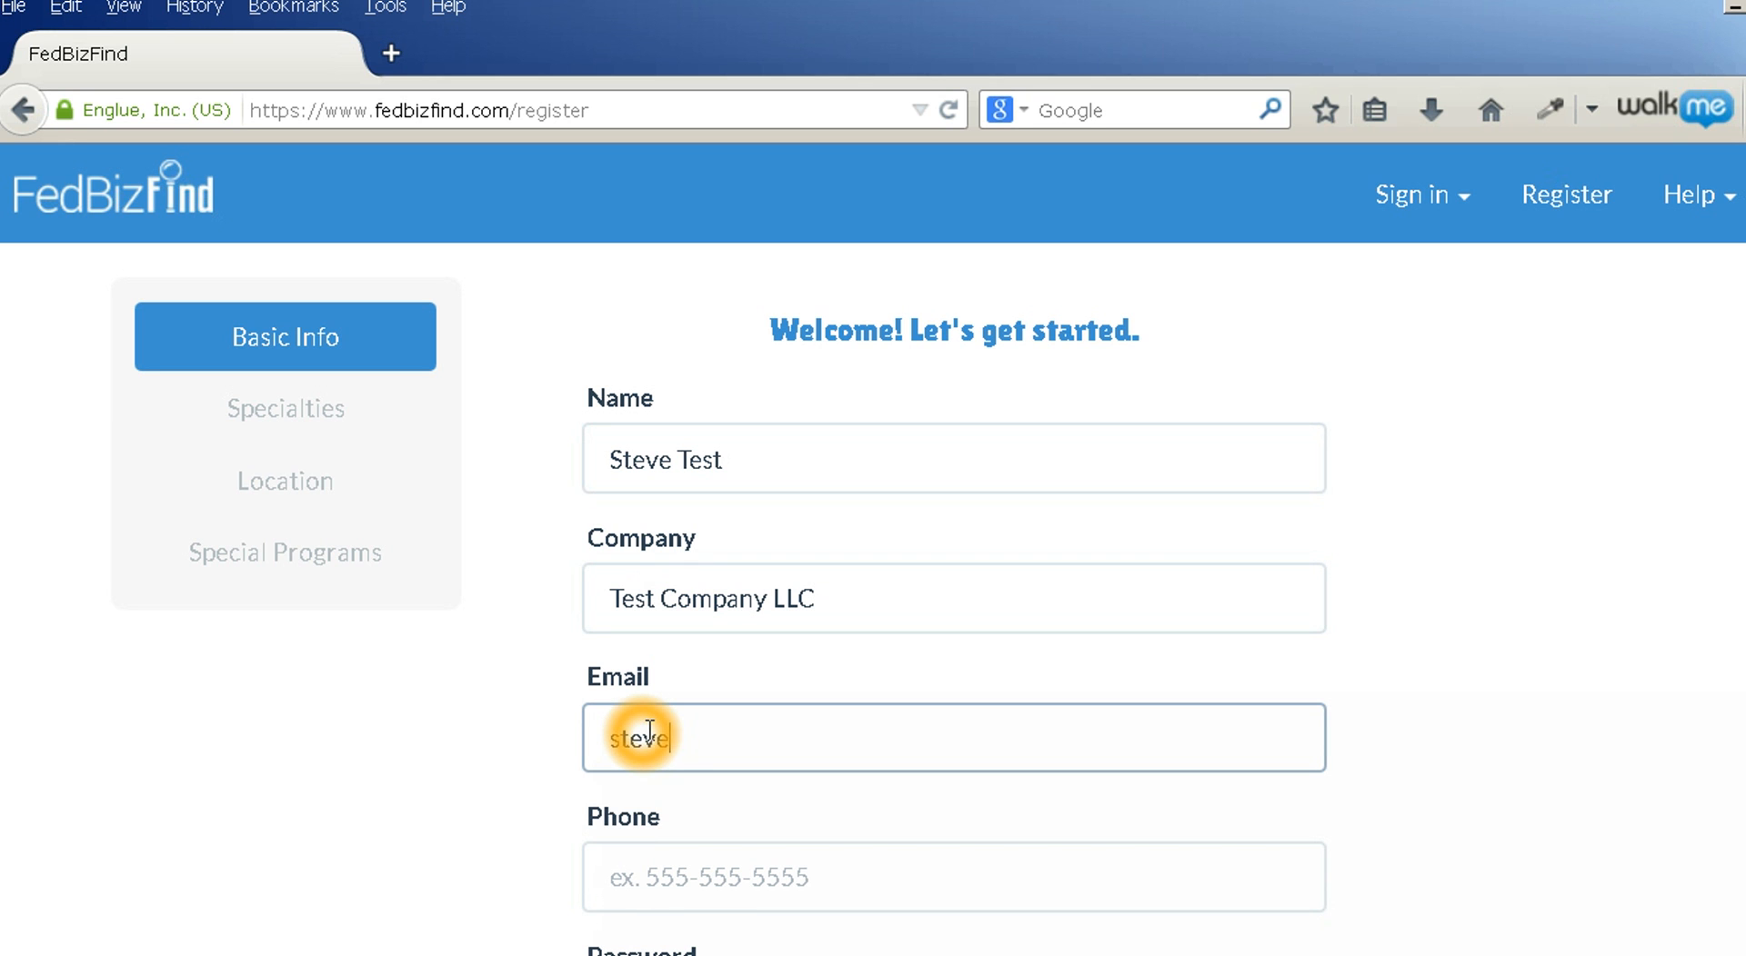
Enter the contact's phone number and an account password
scroll(394, 725, "down", 3)
left_click(708, 693)
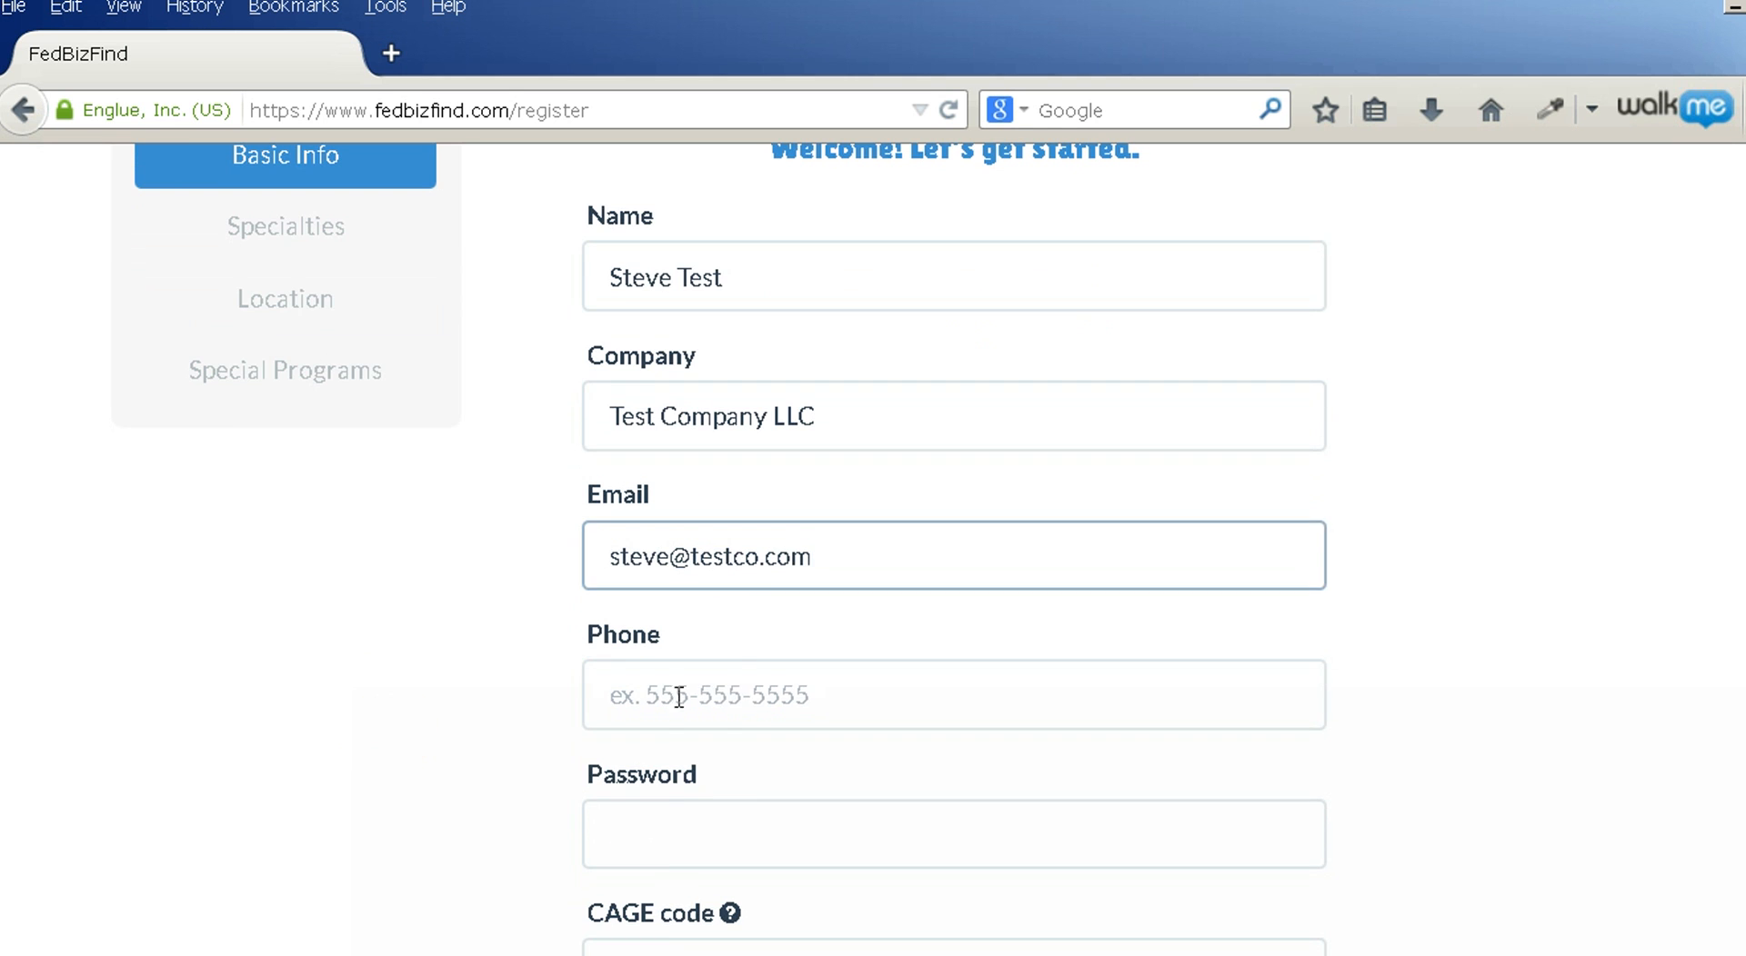
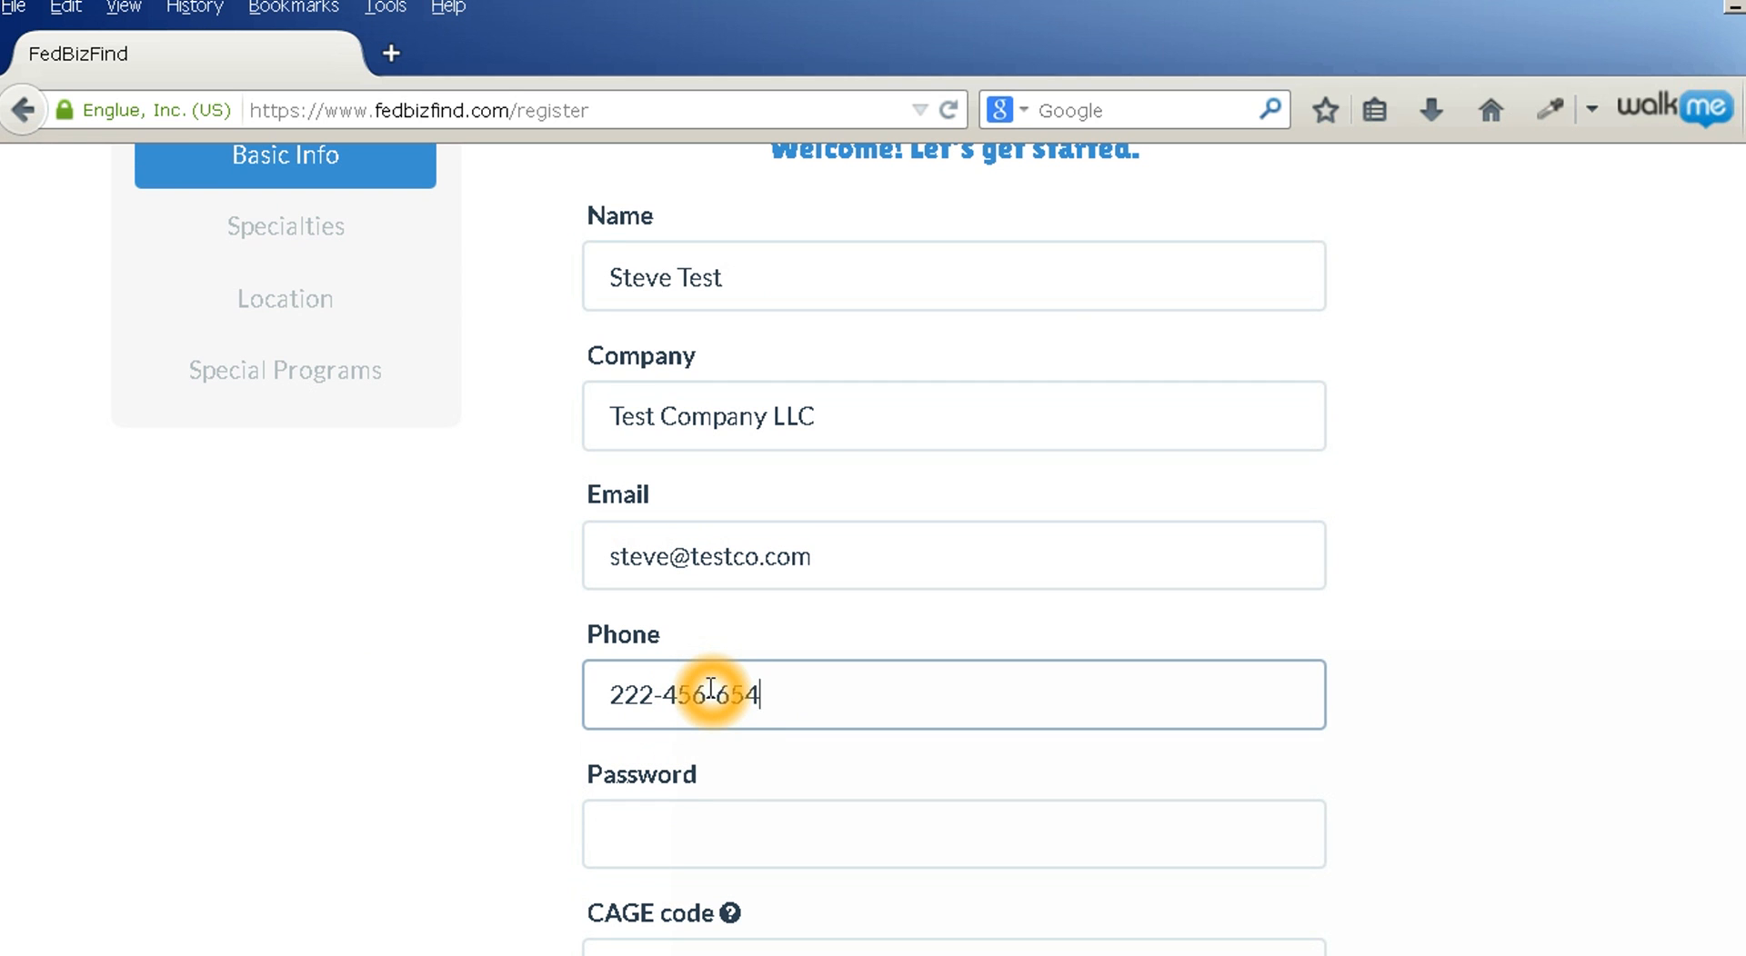
left_click(675, 830)
type("•••••••••")
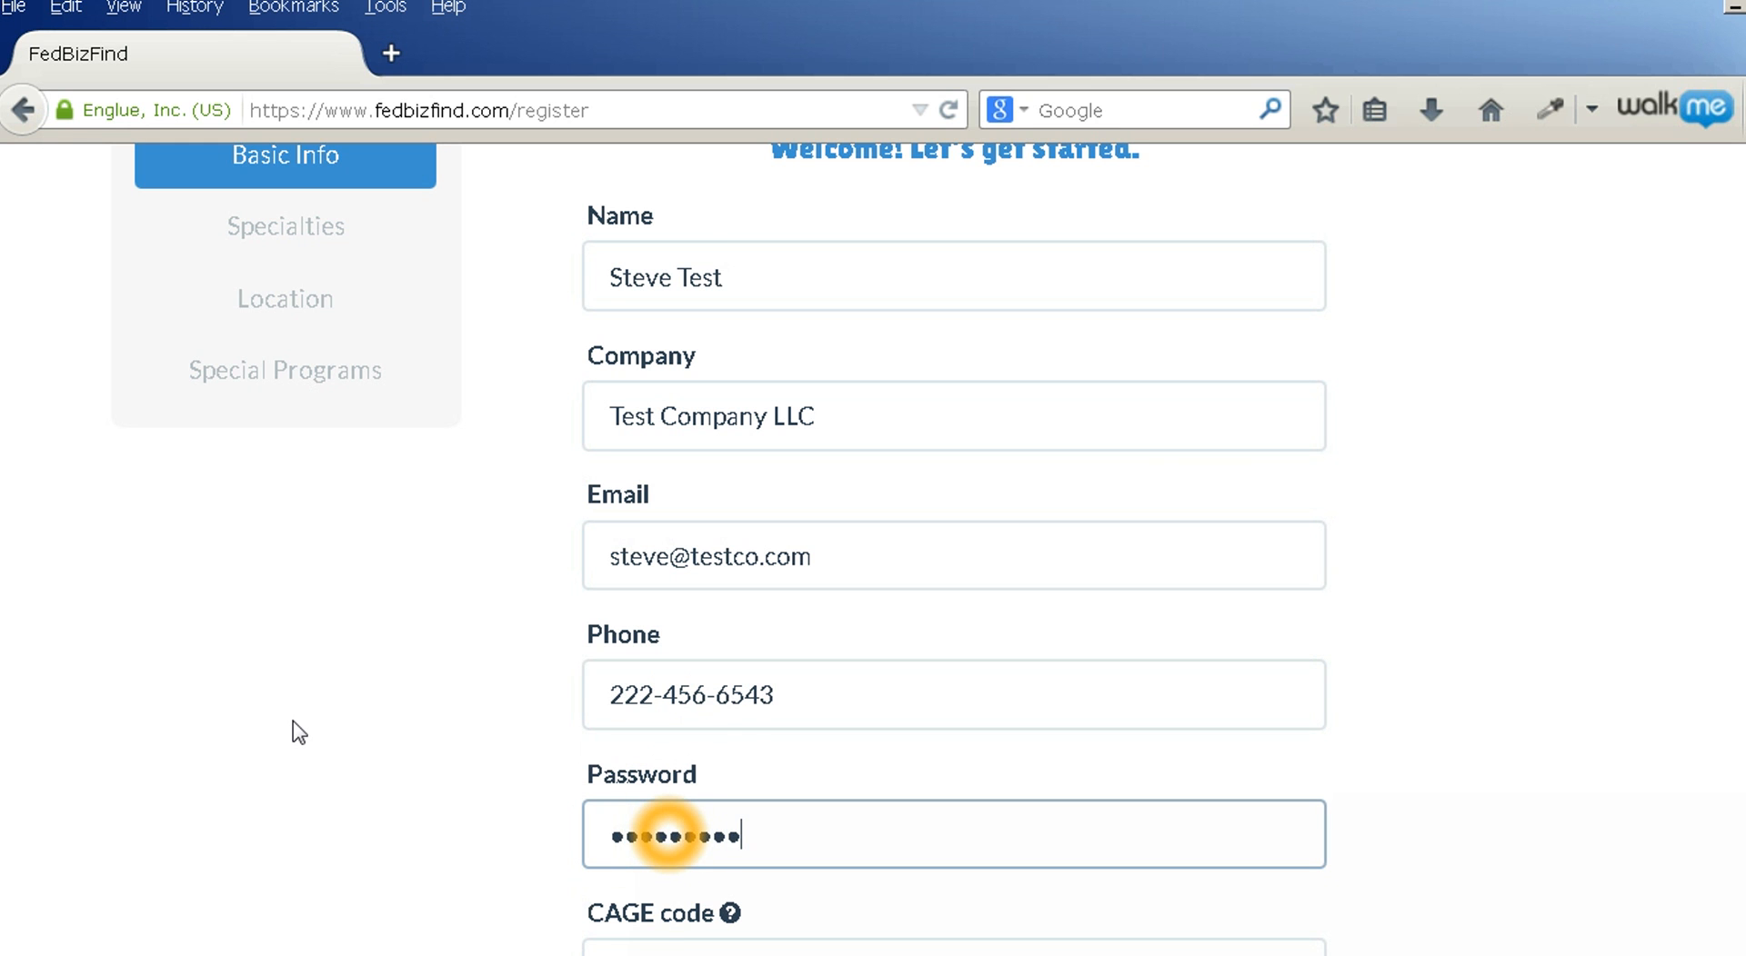
scroll(387, 727, "down", 1)
scroll(387, 728, "down", 2)
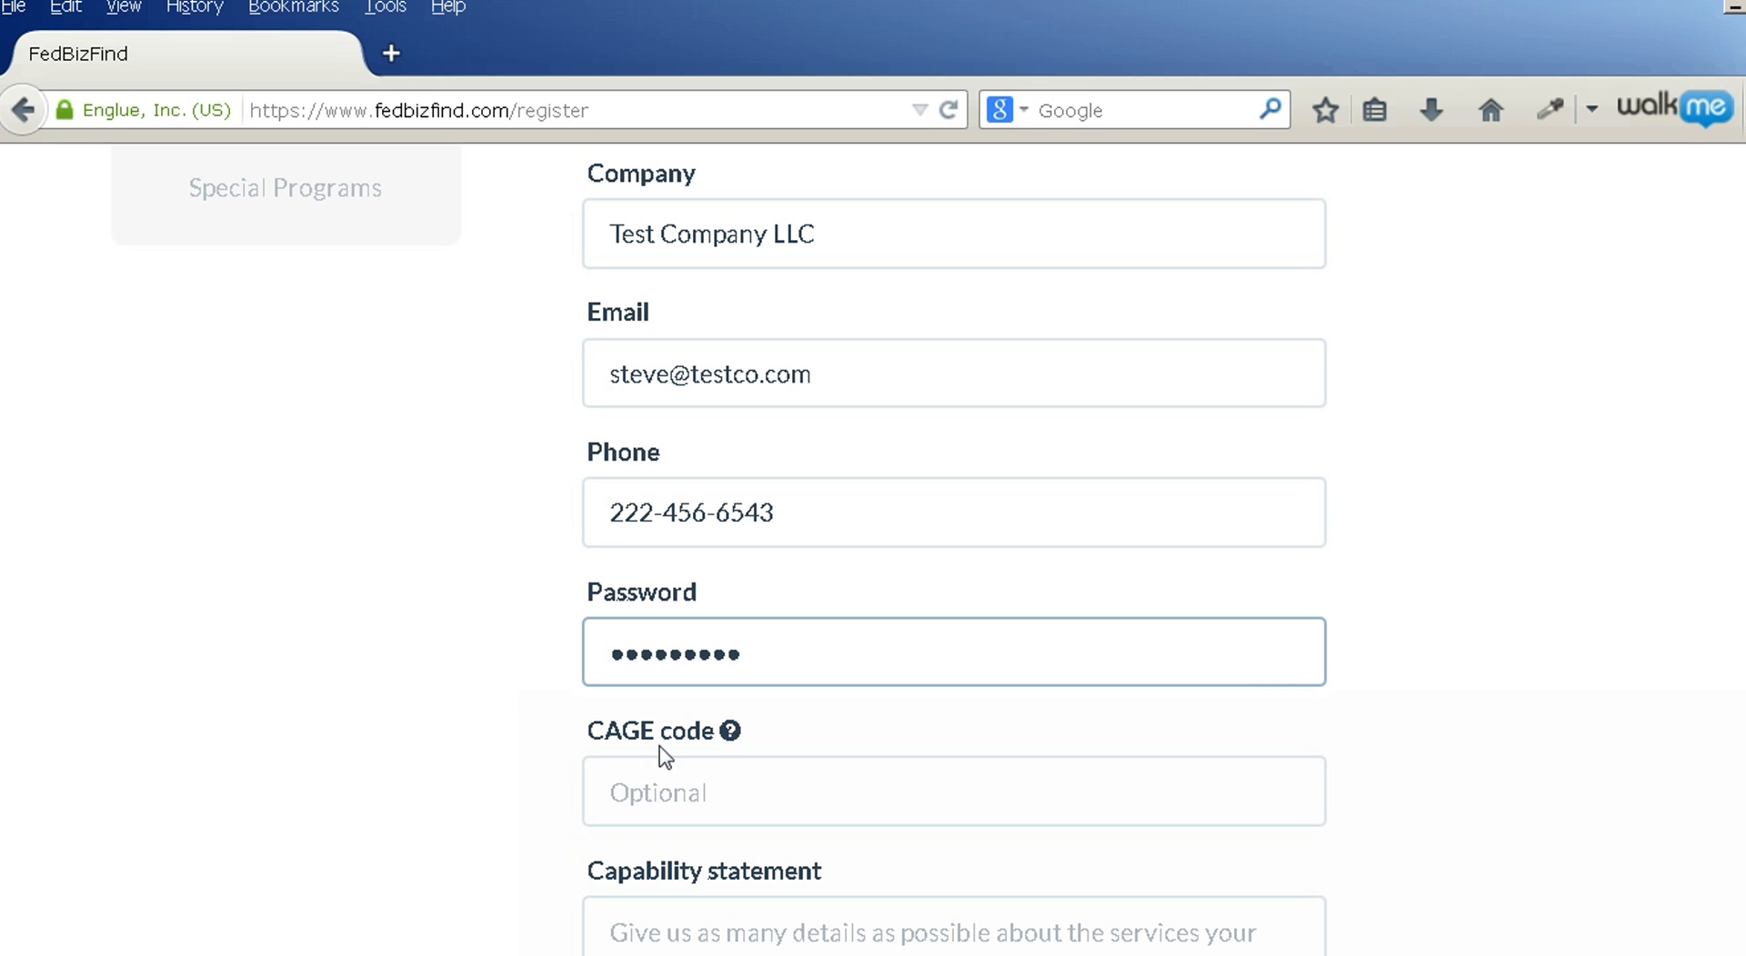
left_click(728, 734)
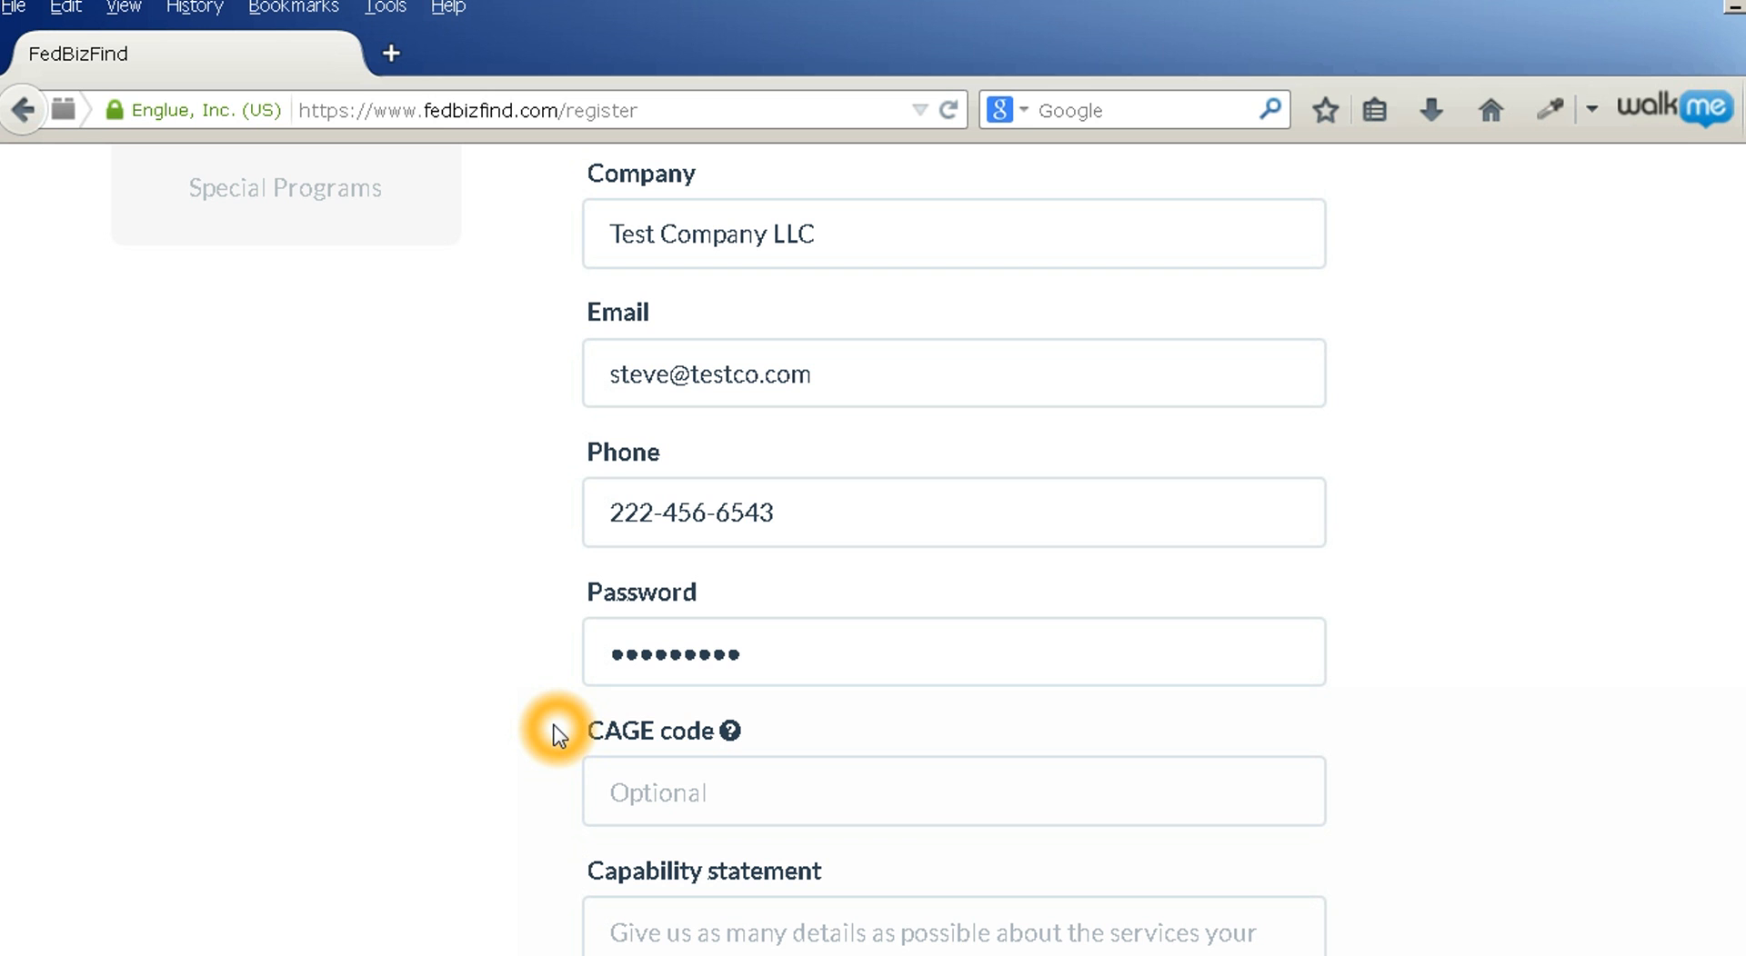
scroll(557, 734, "down", 2)
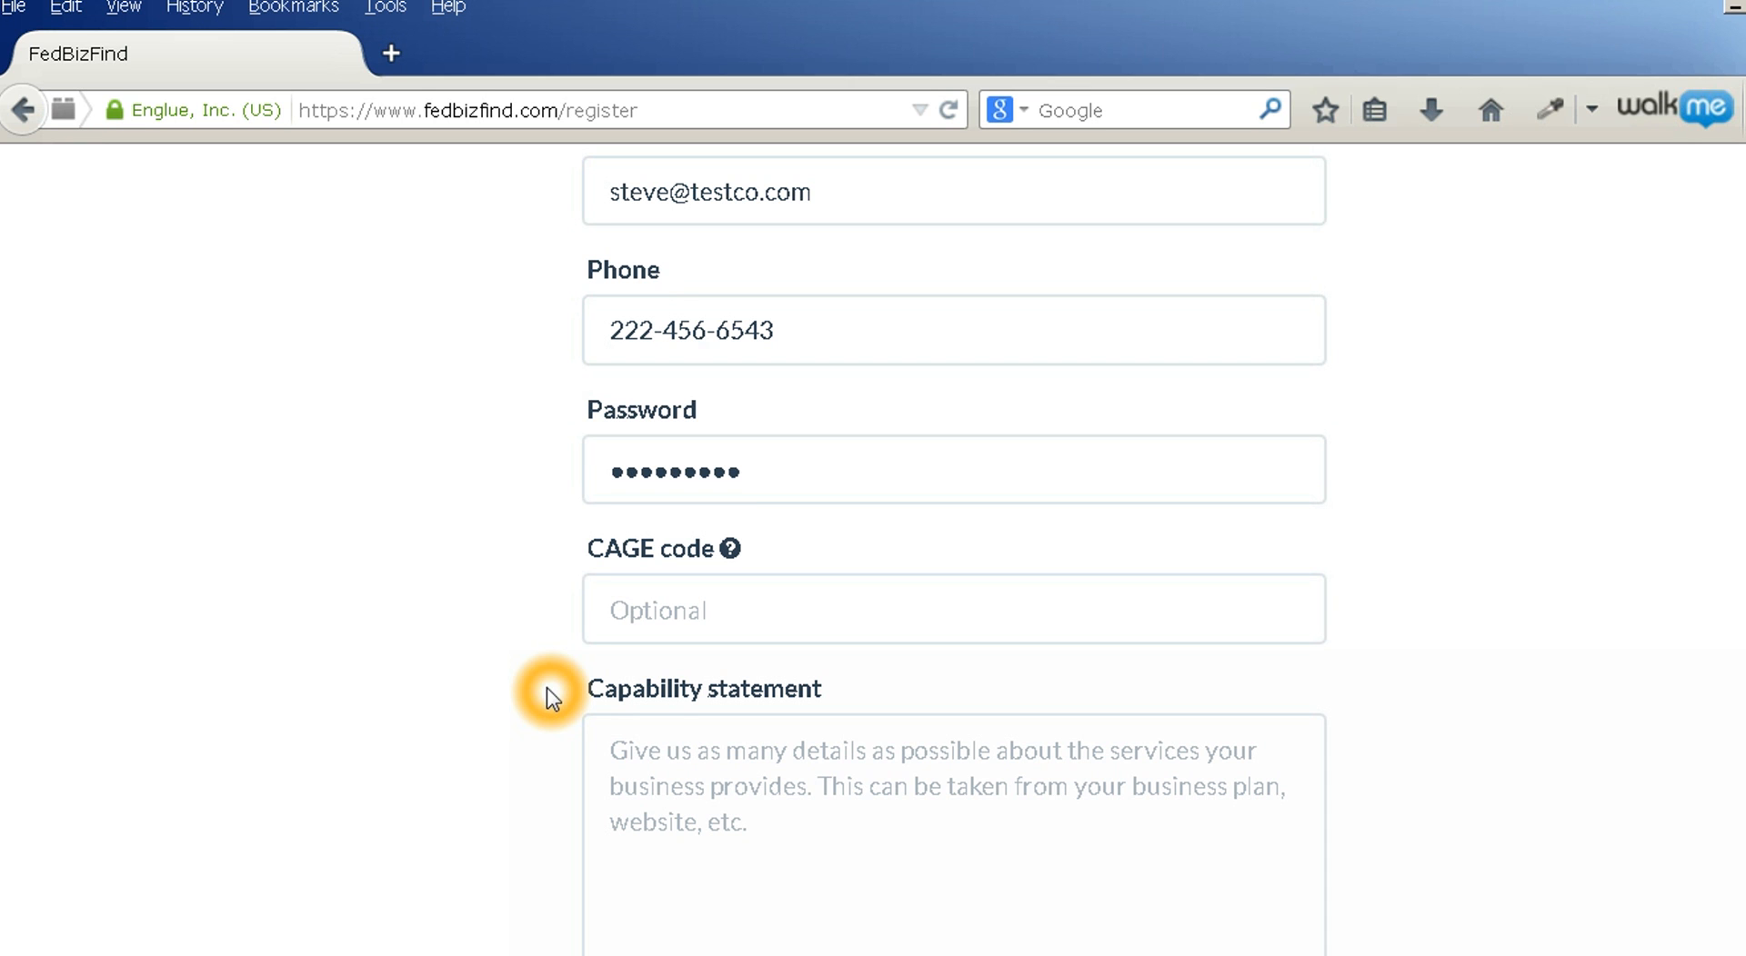
Paste a software-skills capability statement, from Agile to Web Development
left_click(835, 755)
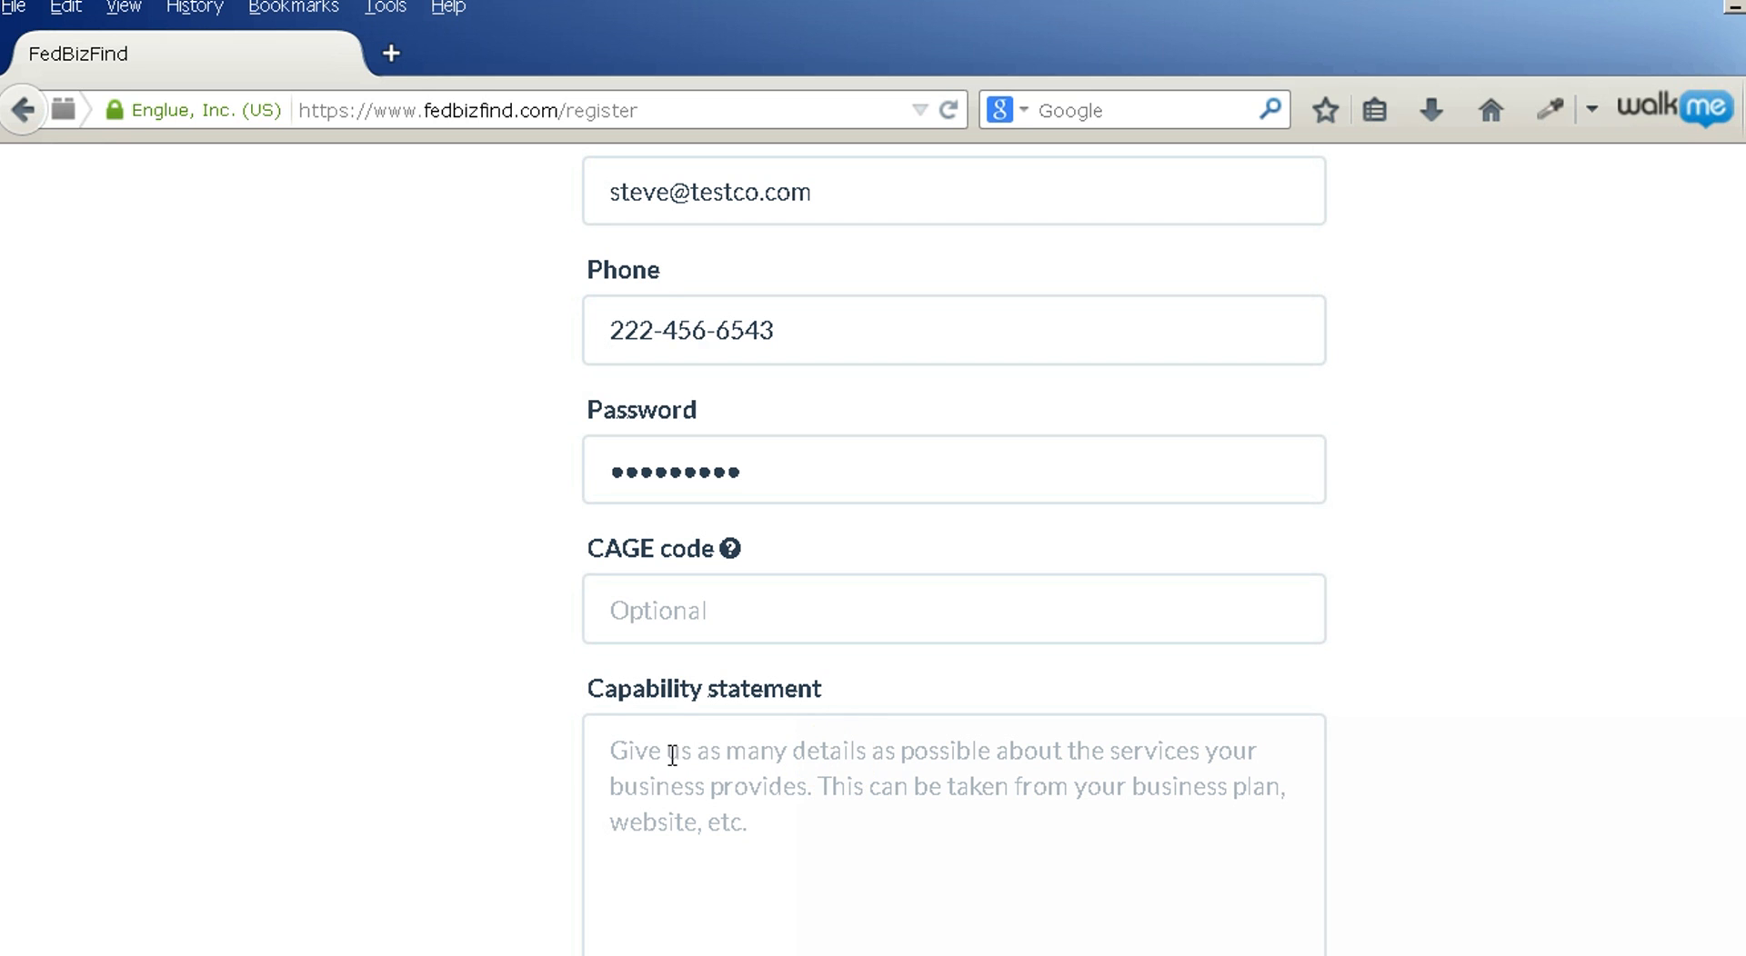
left_click(541, 746)
left_click(598, 757)
left_click(620, 751)
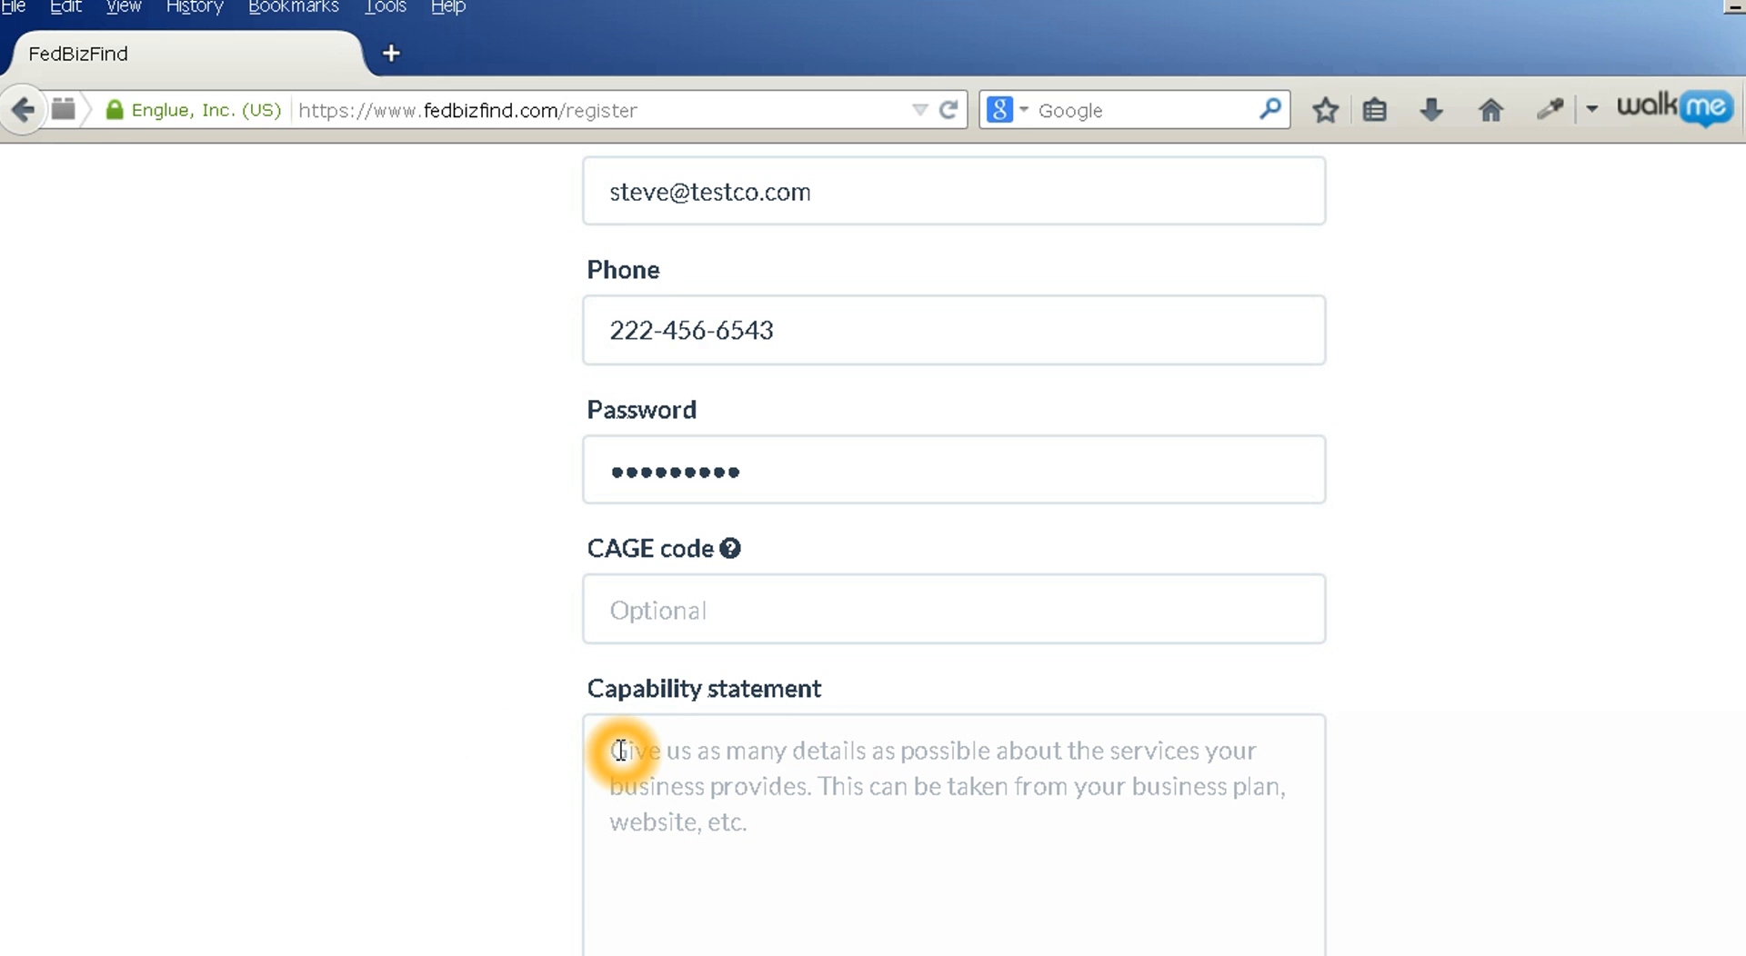
left_click(620, 751)
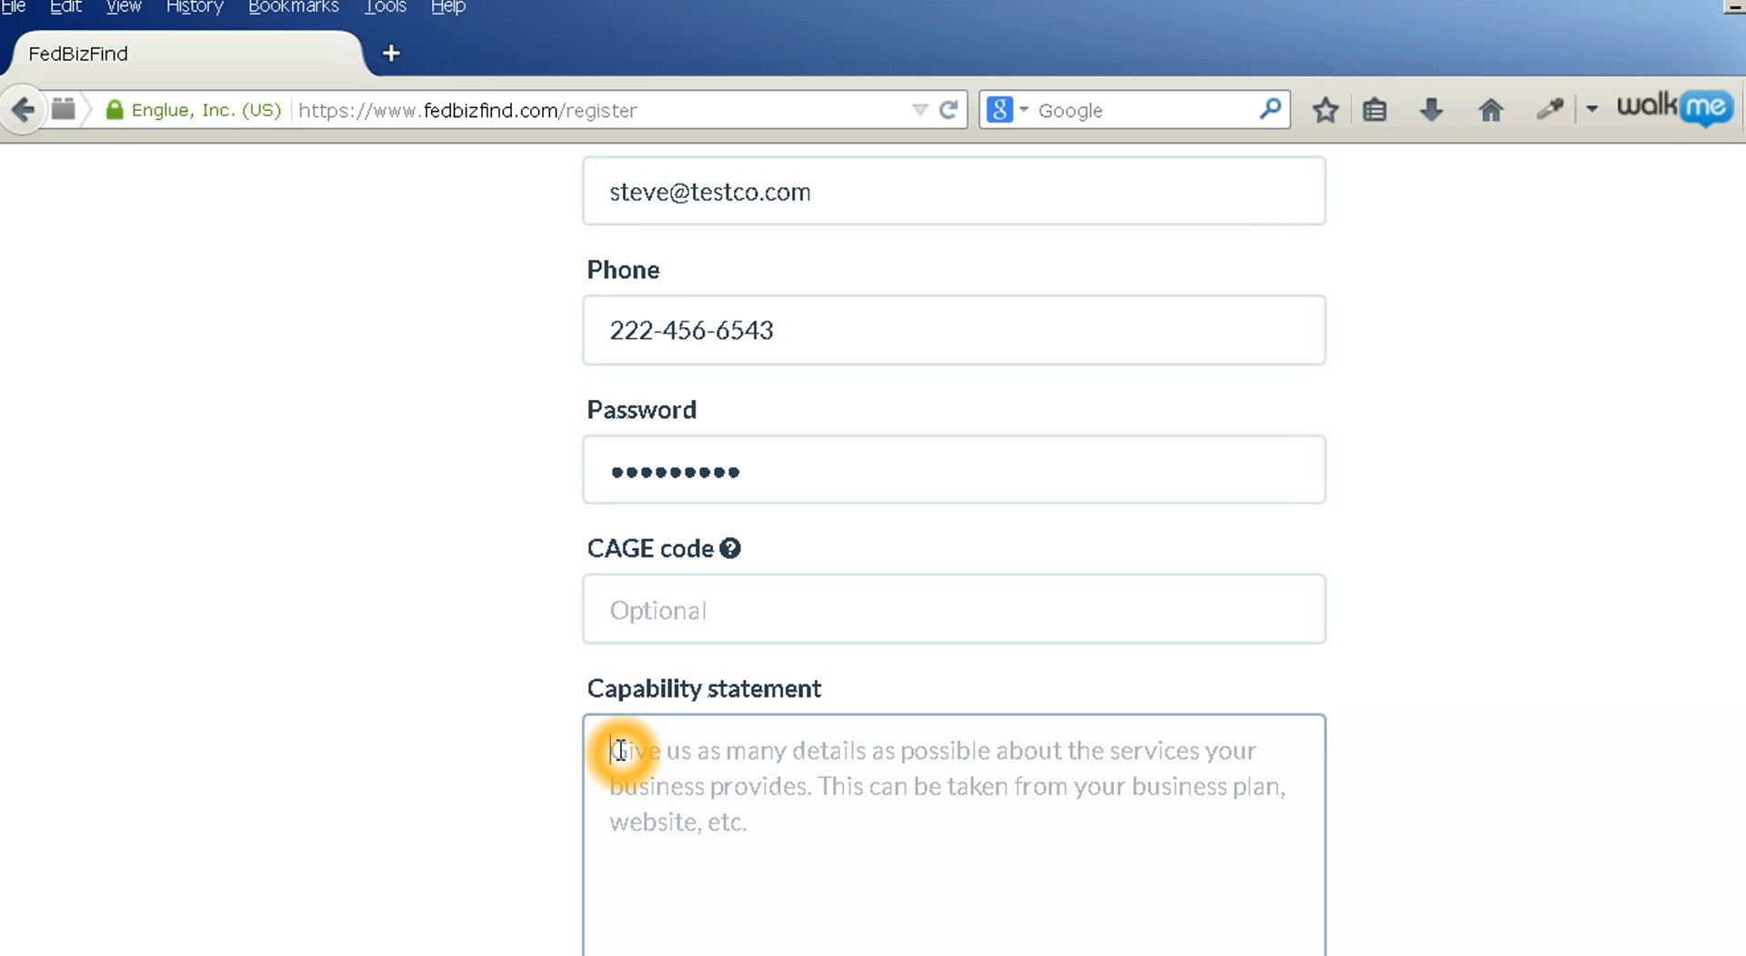
type("Agile, Architecture, Computer Science, Database Development, System Design, HTTP, Java, Javascript, Linux, Network, Oracle, Programming, SQL, Network Security, Software Development, Web Development")
left_click(505, 767)
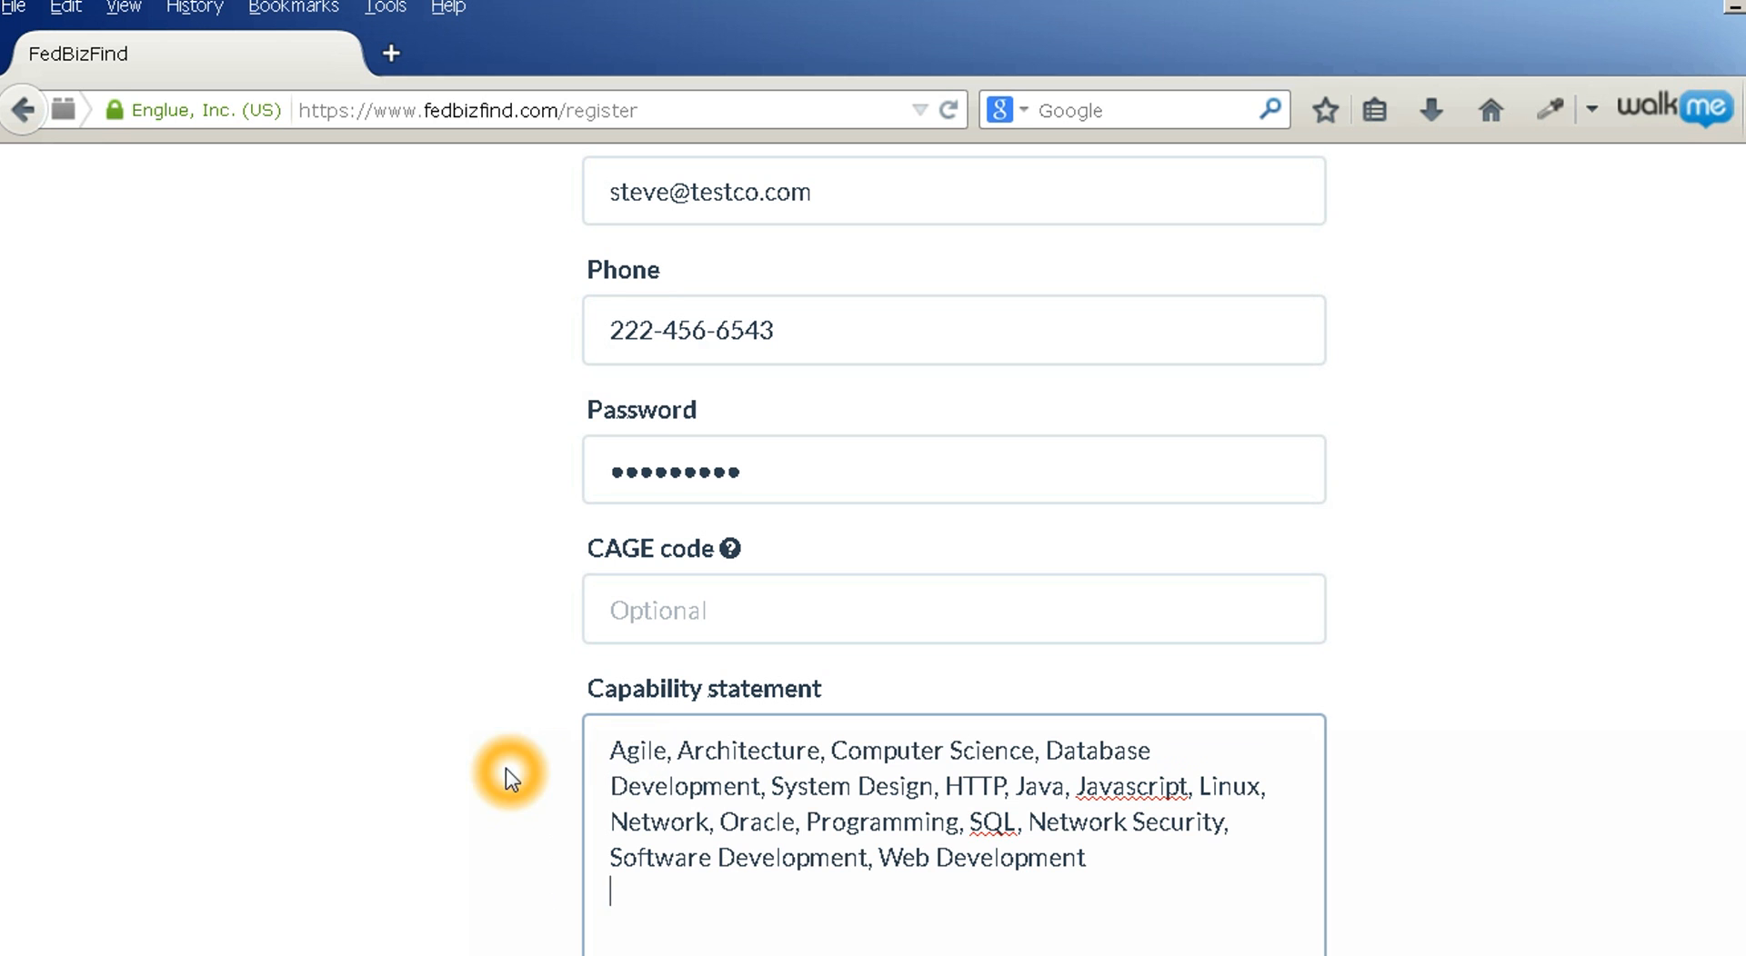
Accept the Terms of Service and Privacy Policy and submit the basic info
scroll(505, 767, "down", 1)
scroll(503, 766, "down", 1)
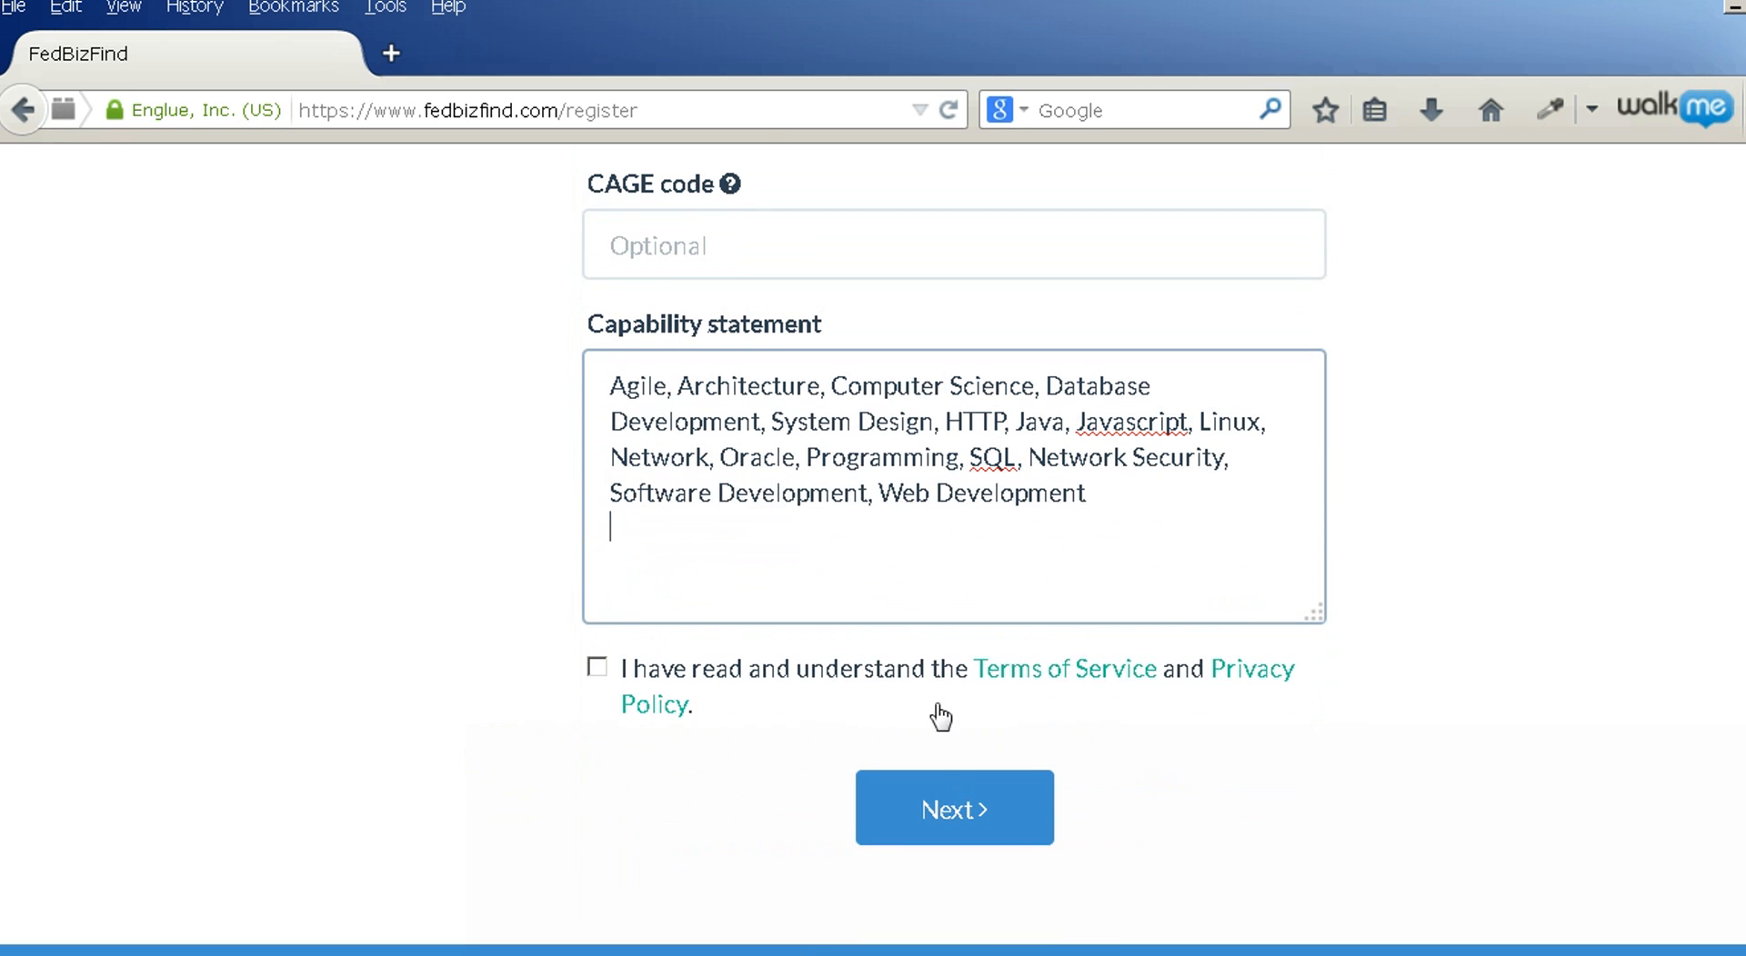
left_click(1041, 673)
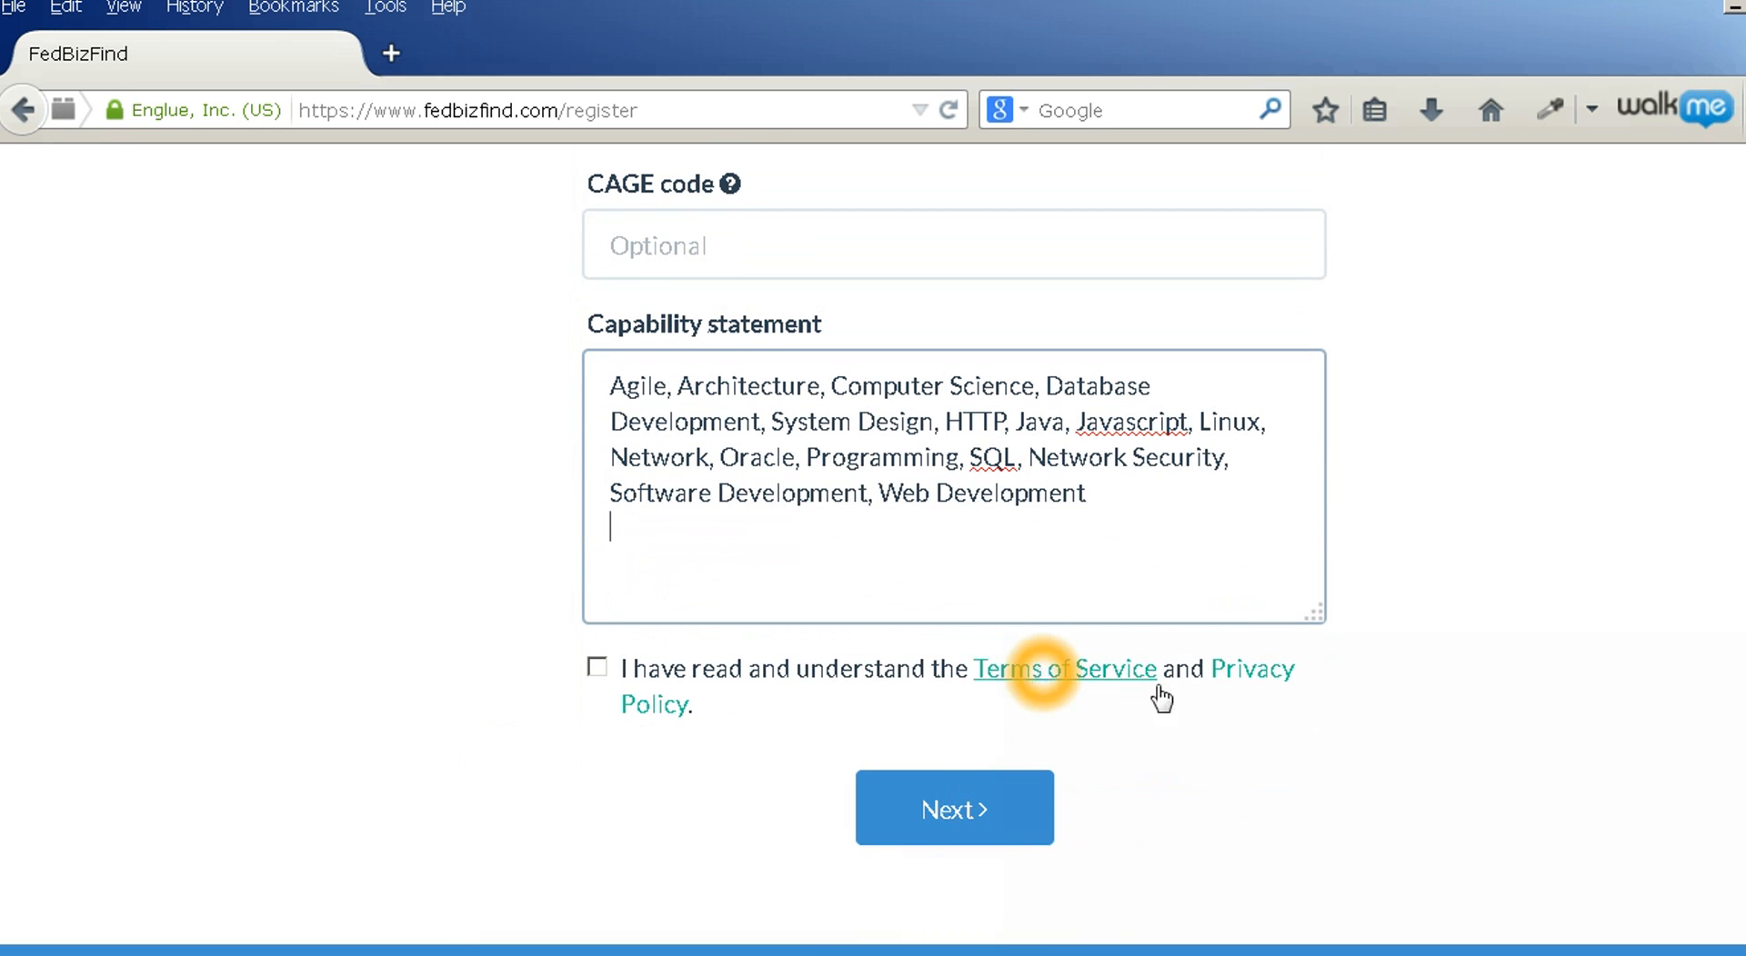
left_click(598, 669)
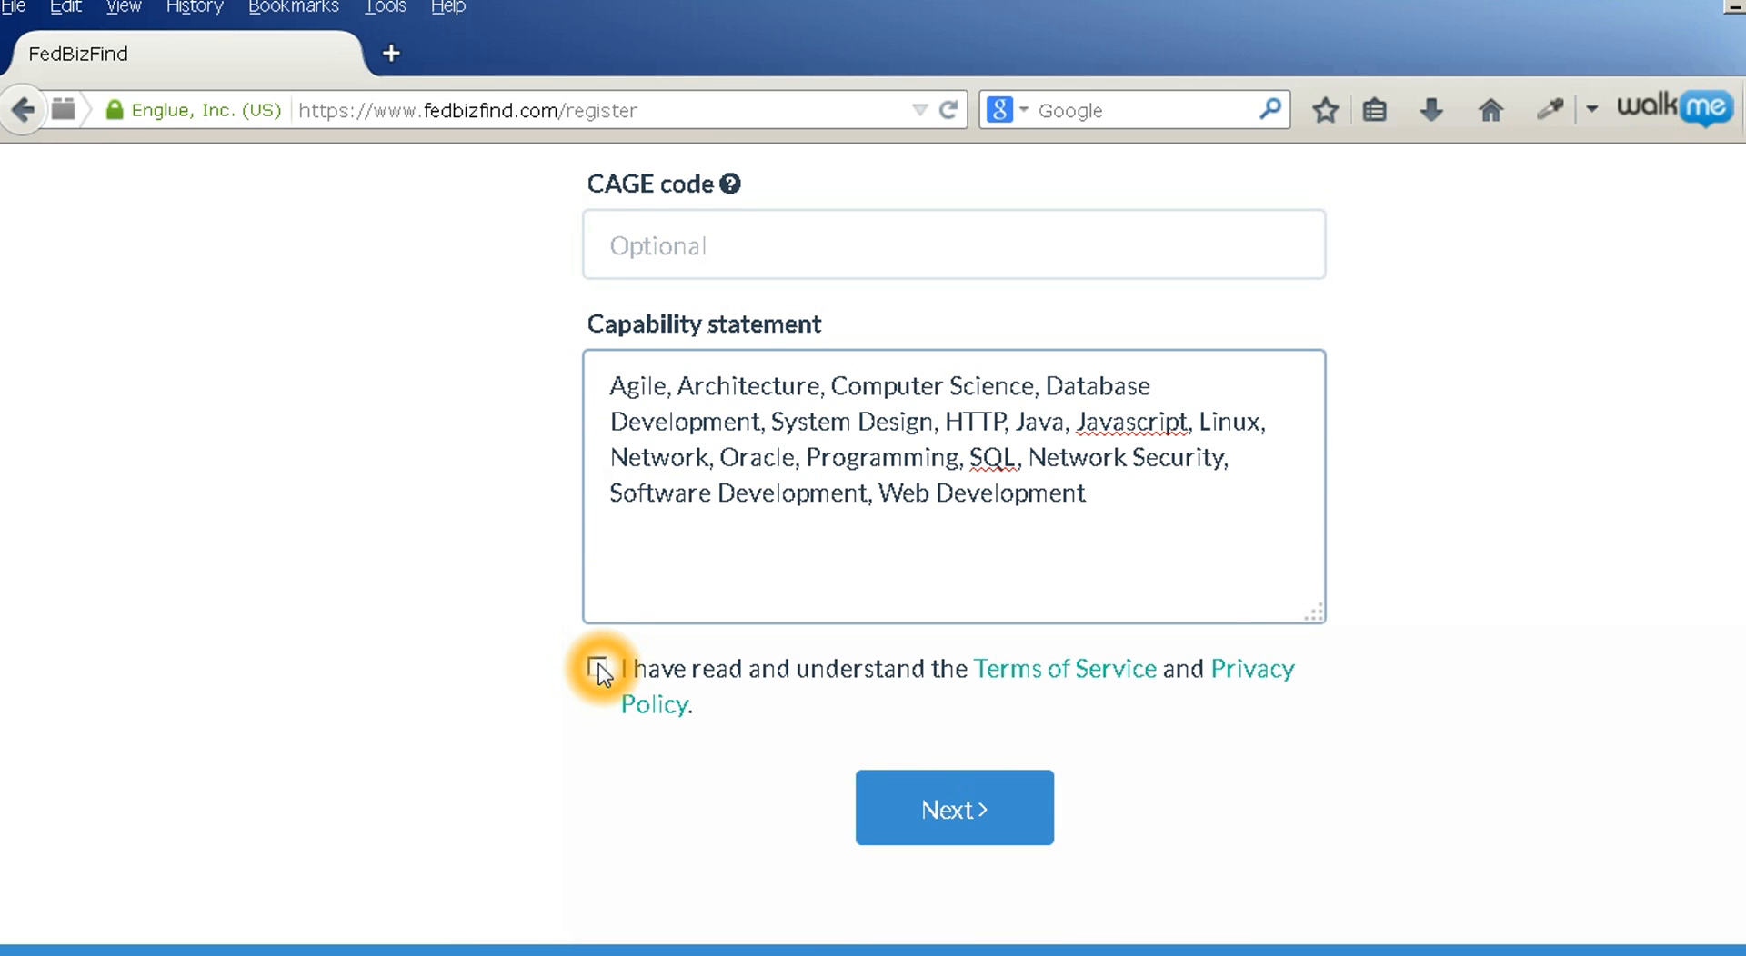
left_click(598, 669)
left_click(944, 809)
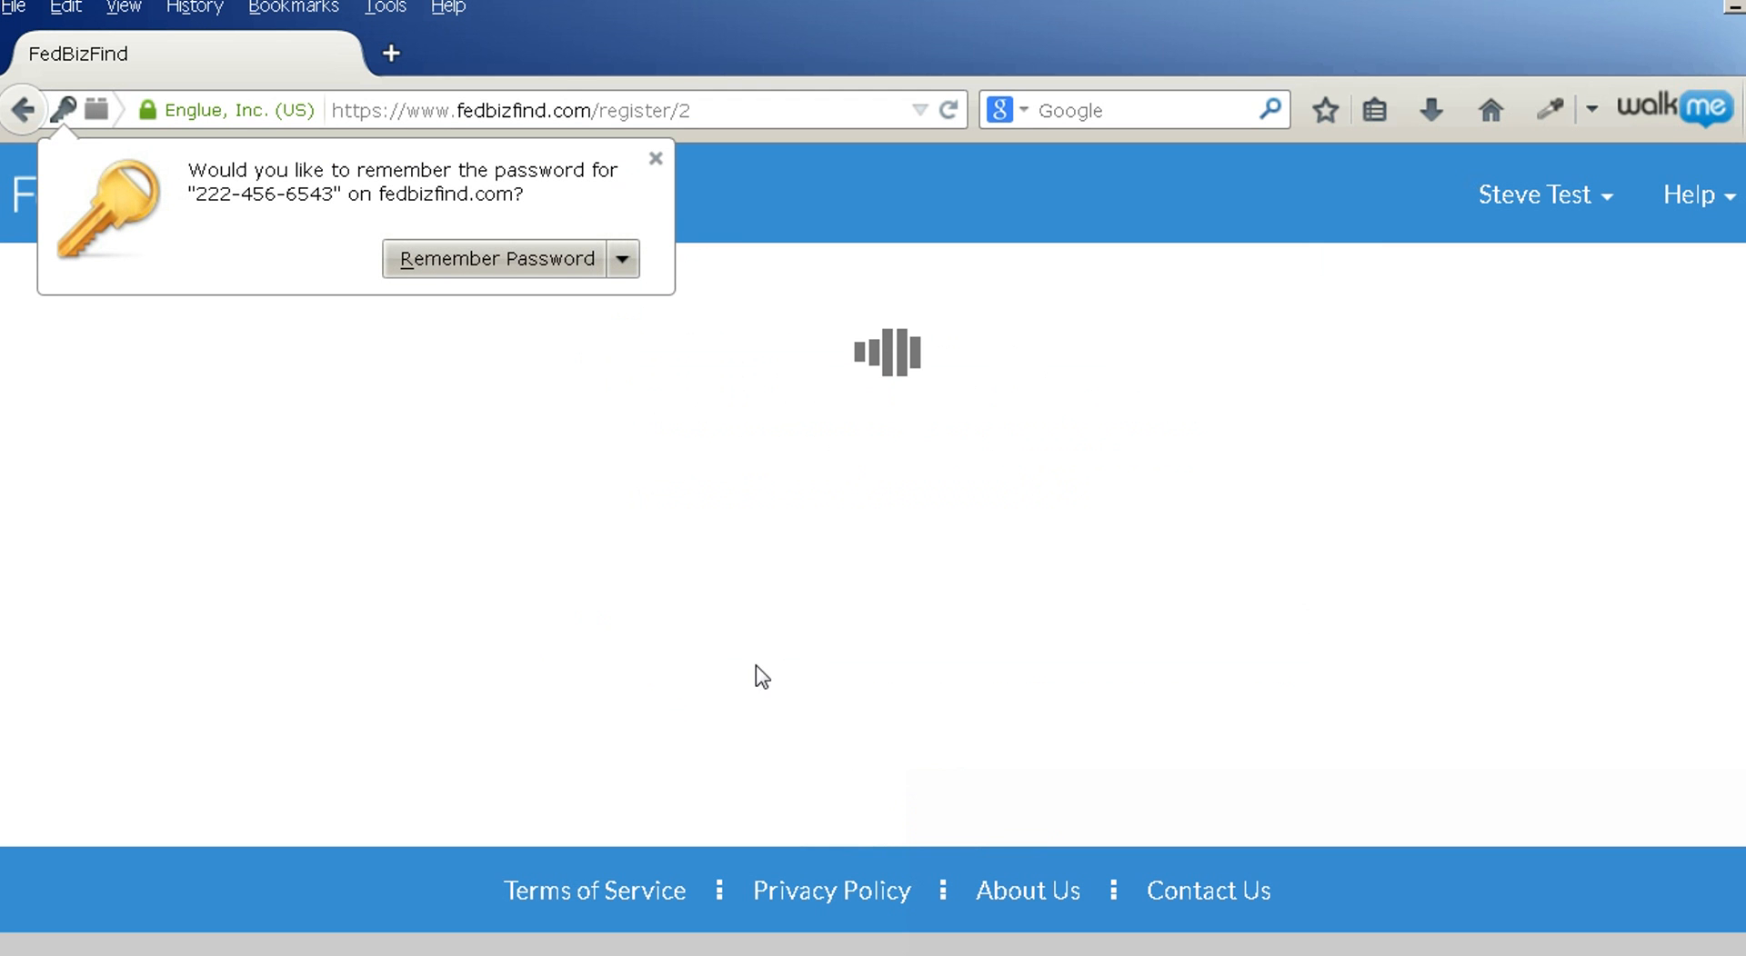
Dismiss the save-password prompt and expand Construction down to Commercial and Institutional Building Construction (236220)
left_click(657, 160)
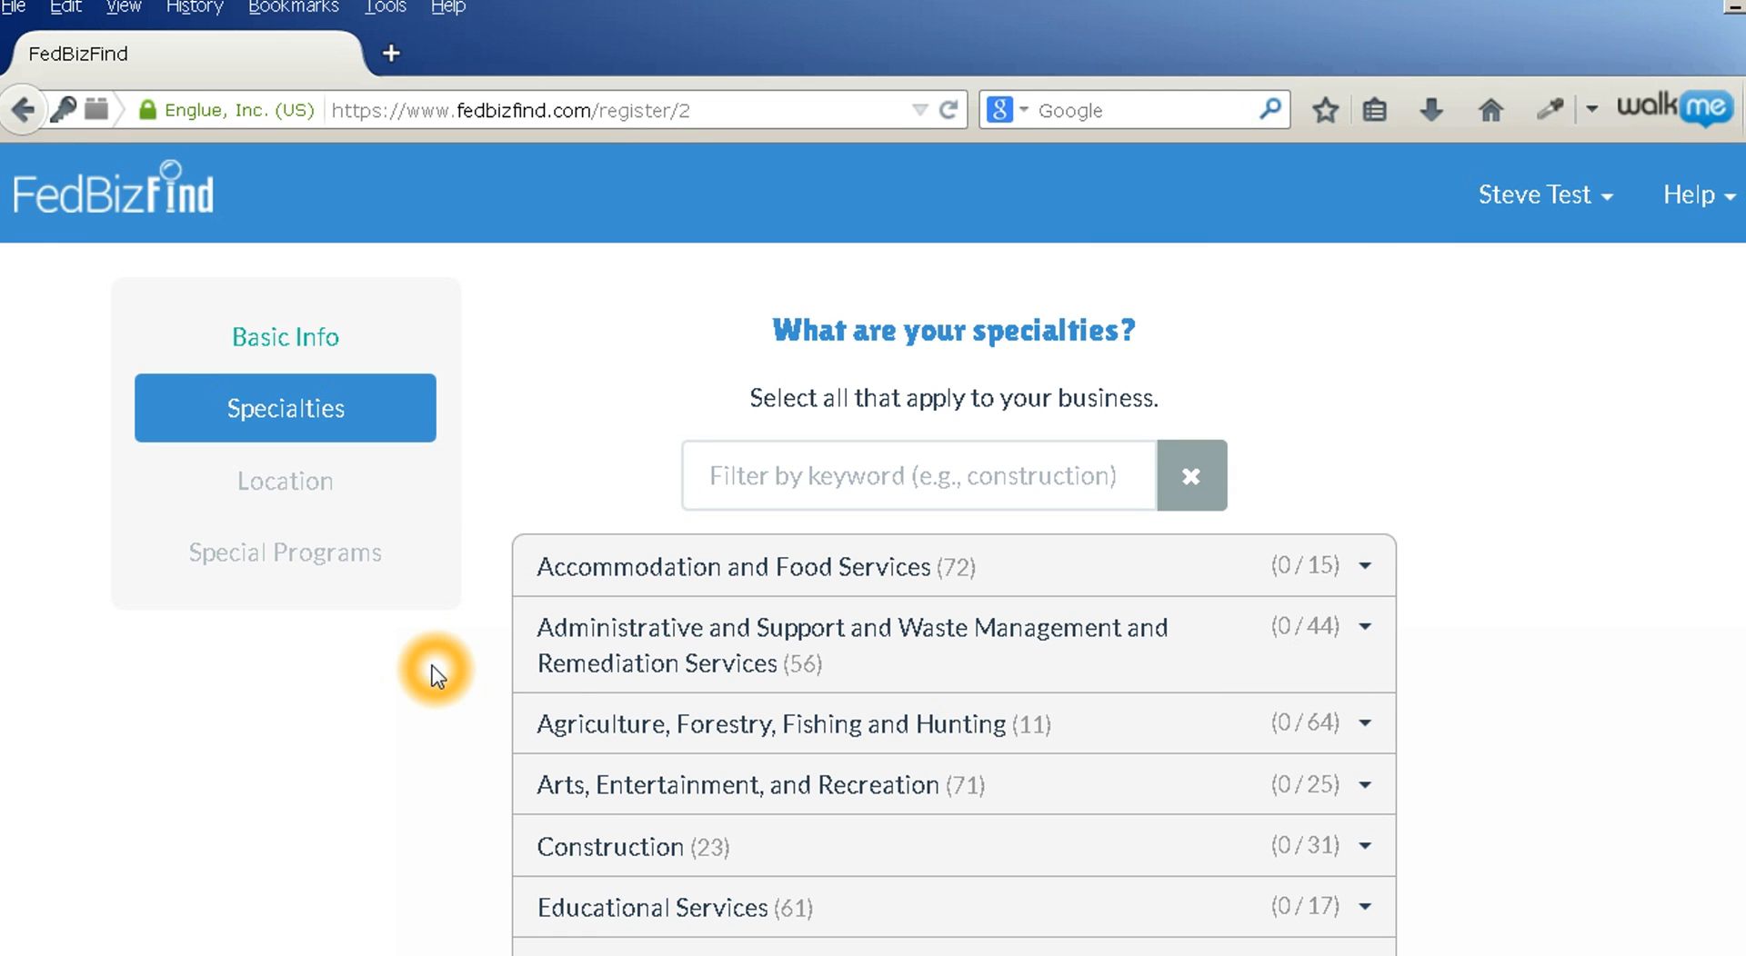
scroll(433, 668, "down", 4)
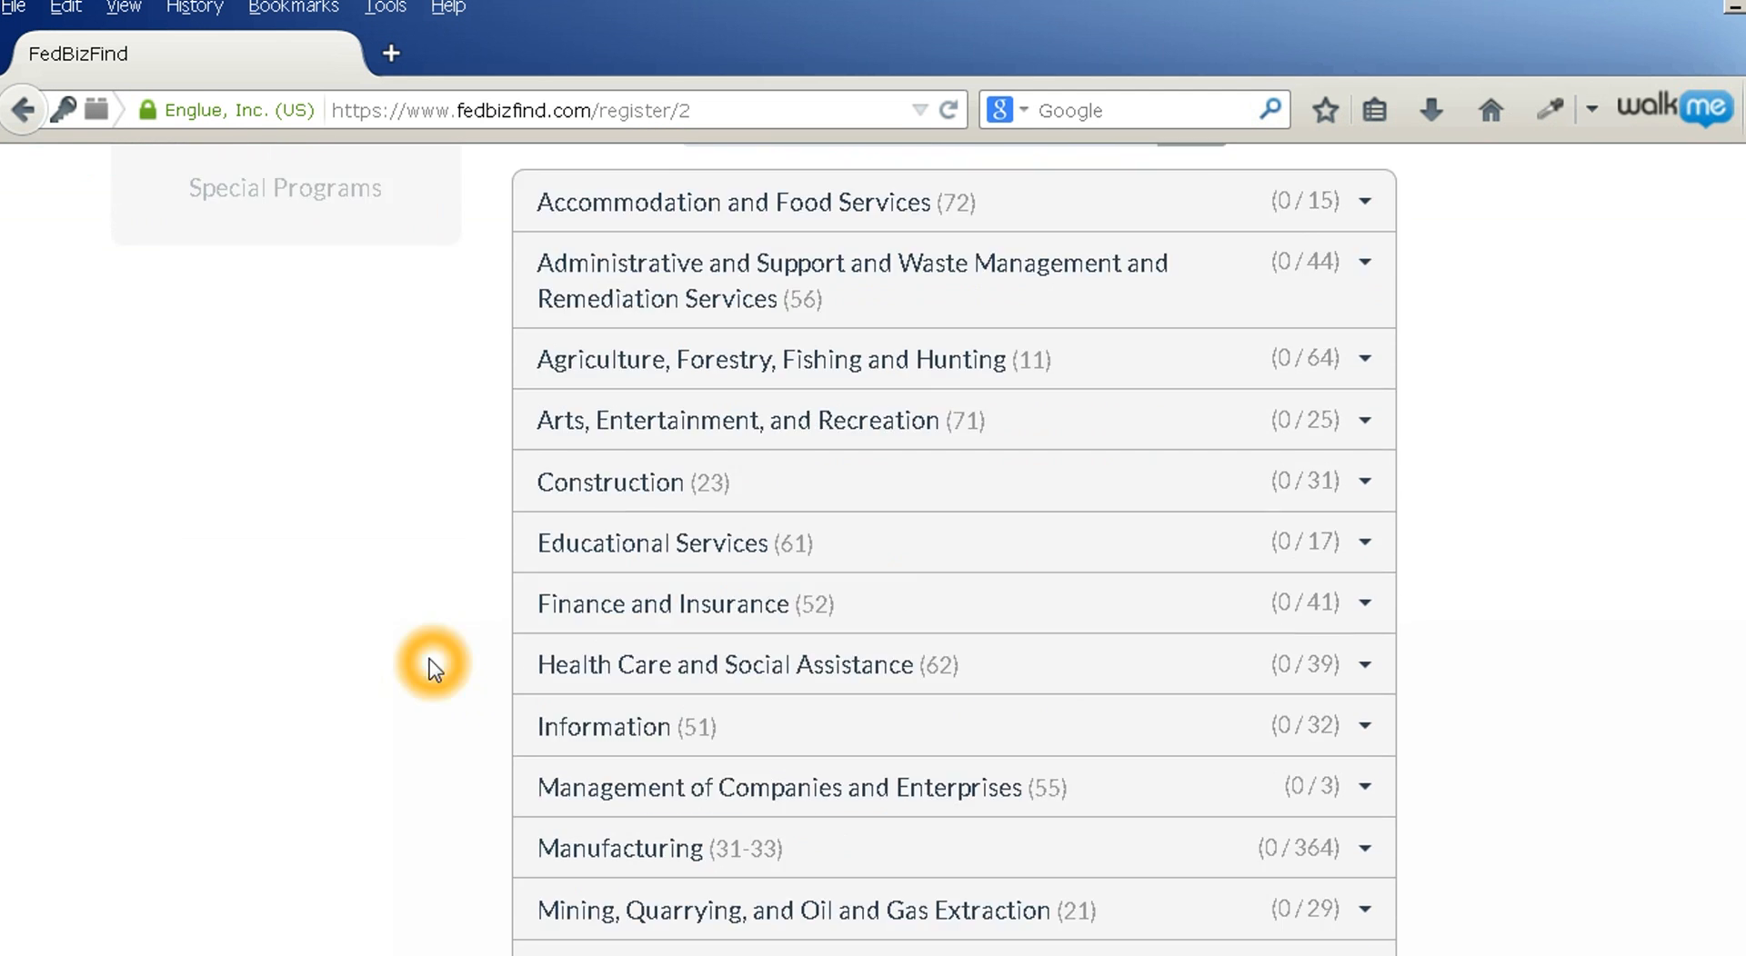
left_click(786, 496)
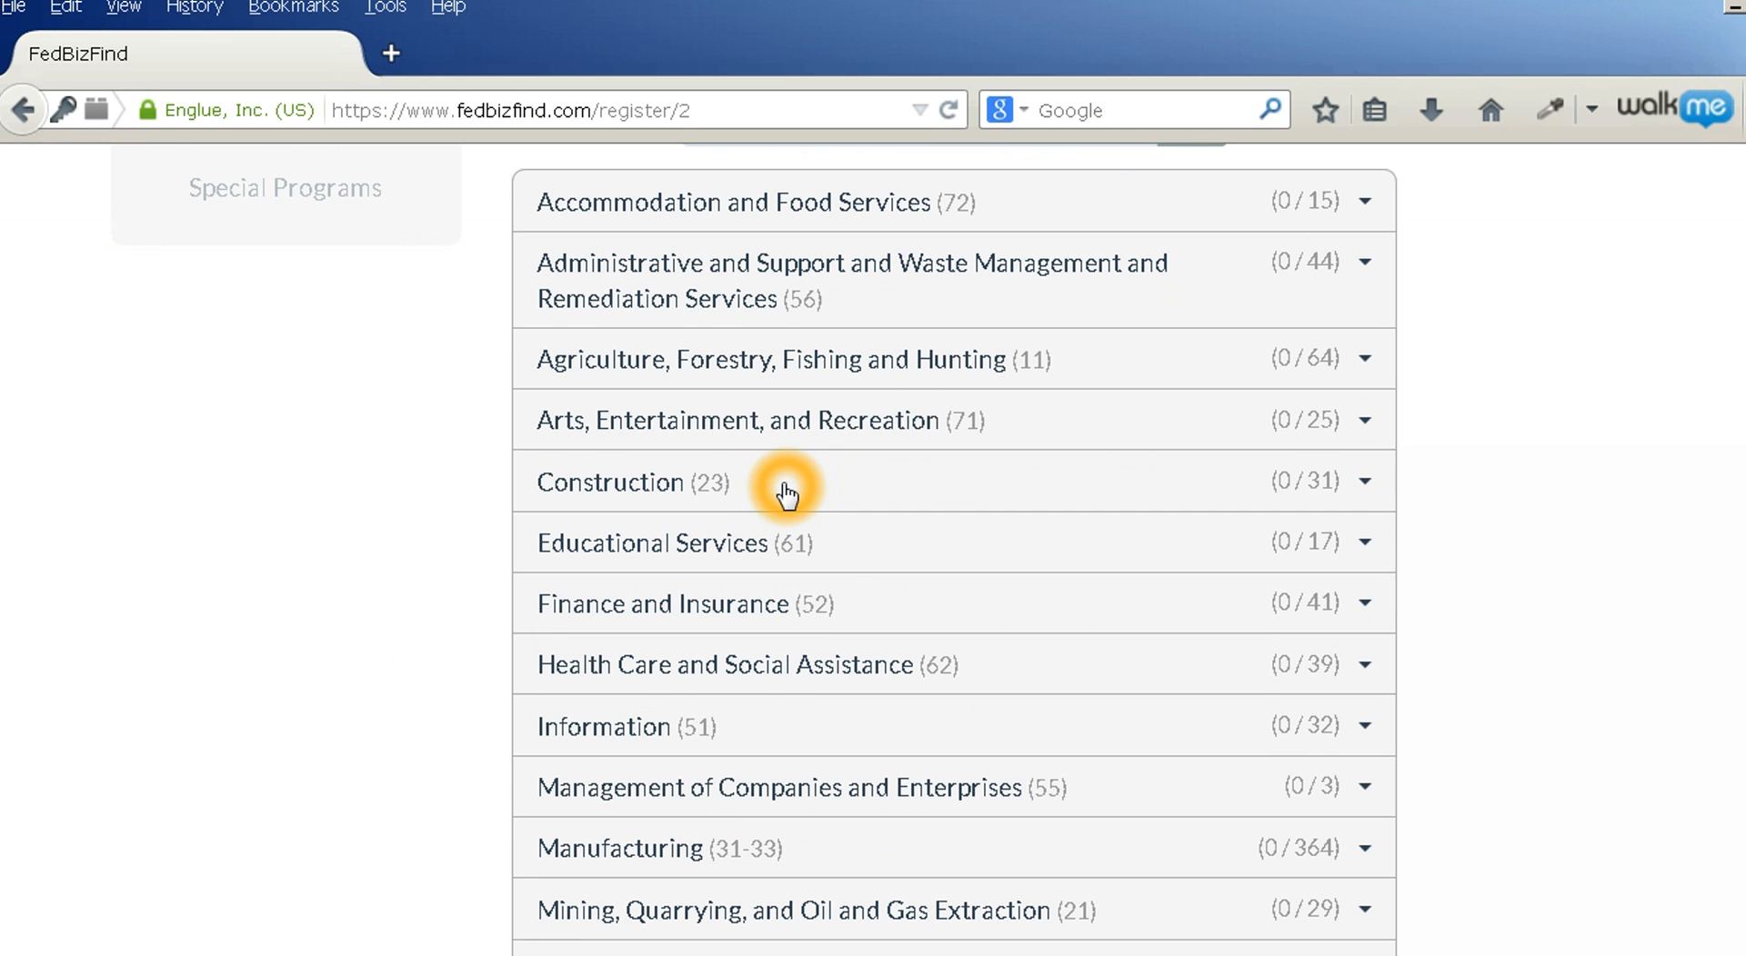
left_click(789, 548)
left_click(784, 607)
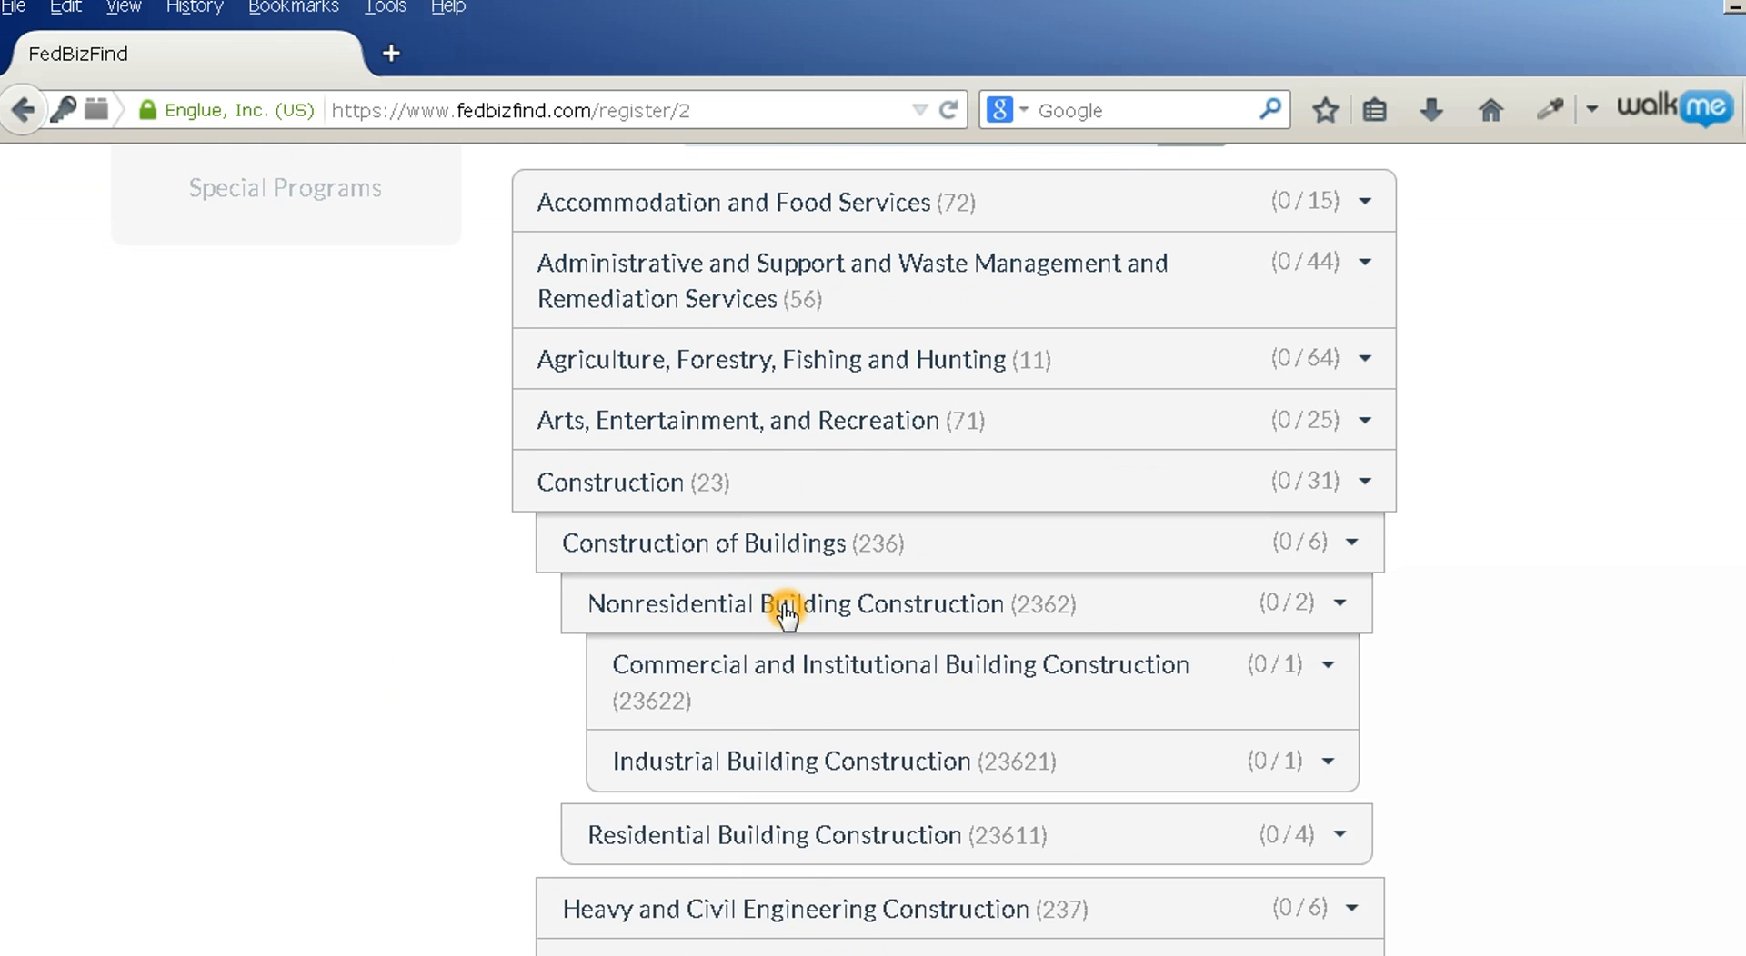
left_click(787, 670)
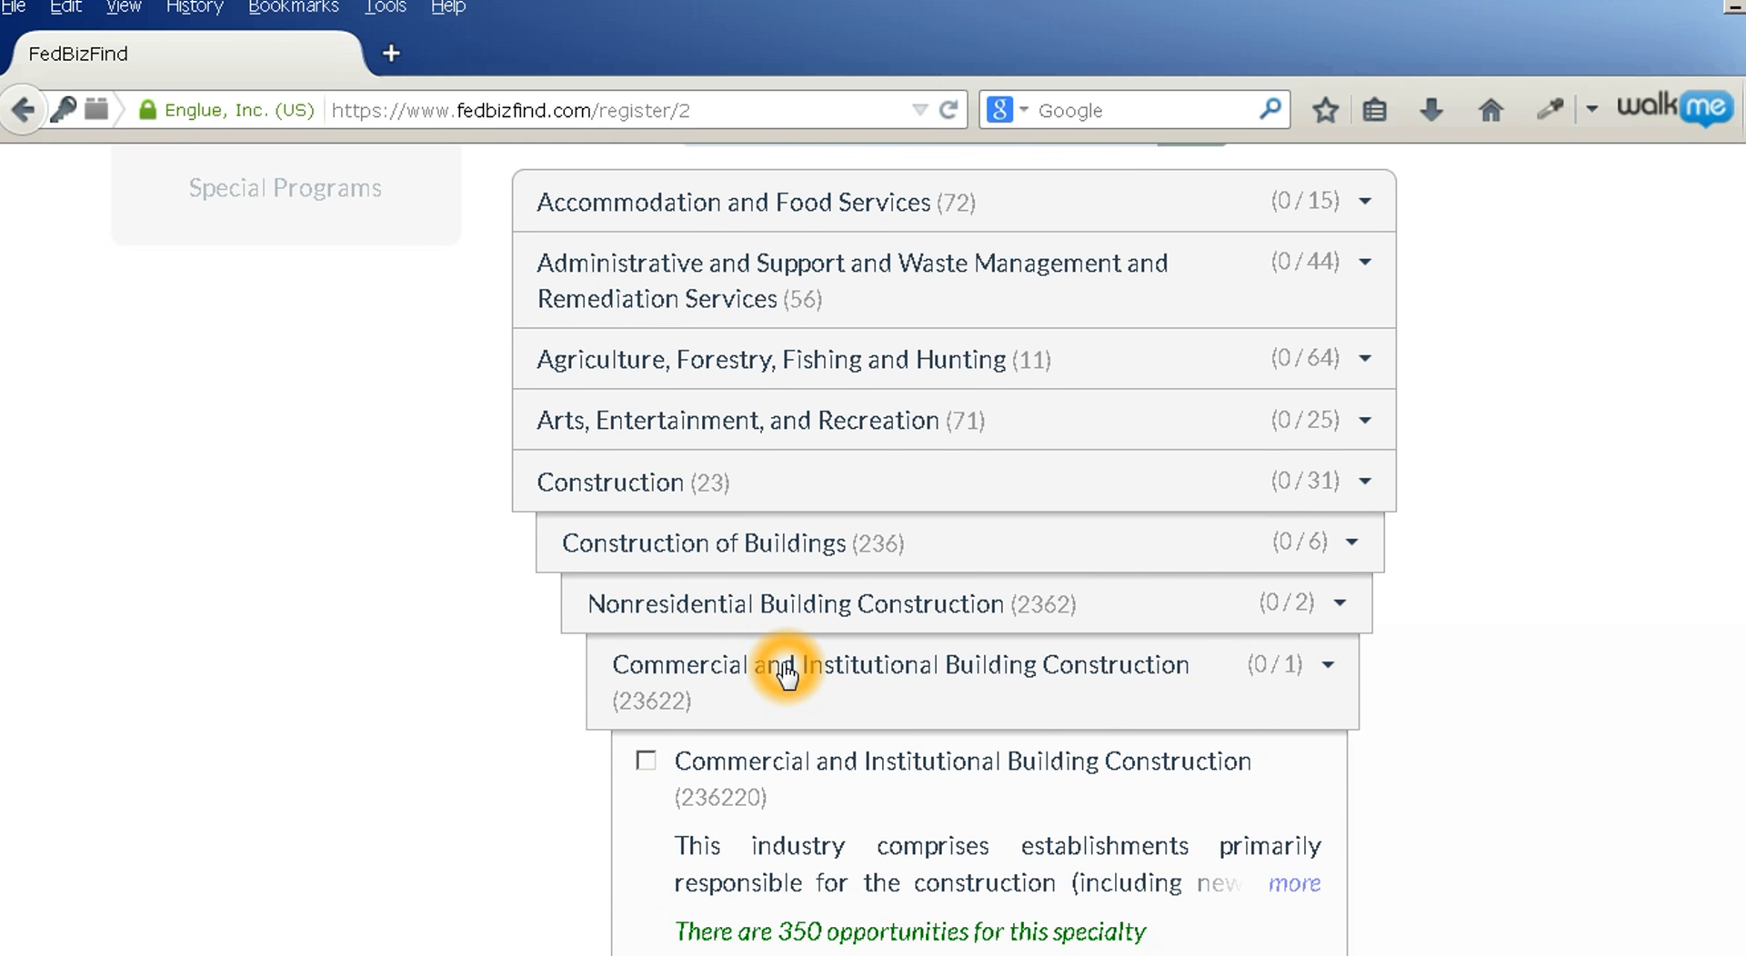
scroll(787, 672, "down", 3)
left_click(854, 641)
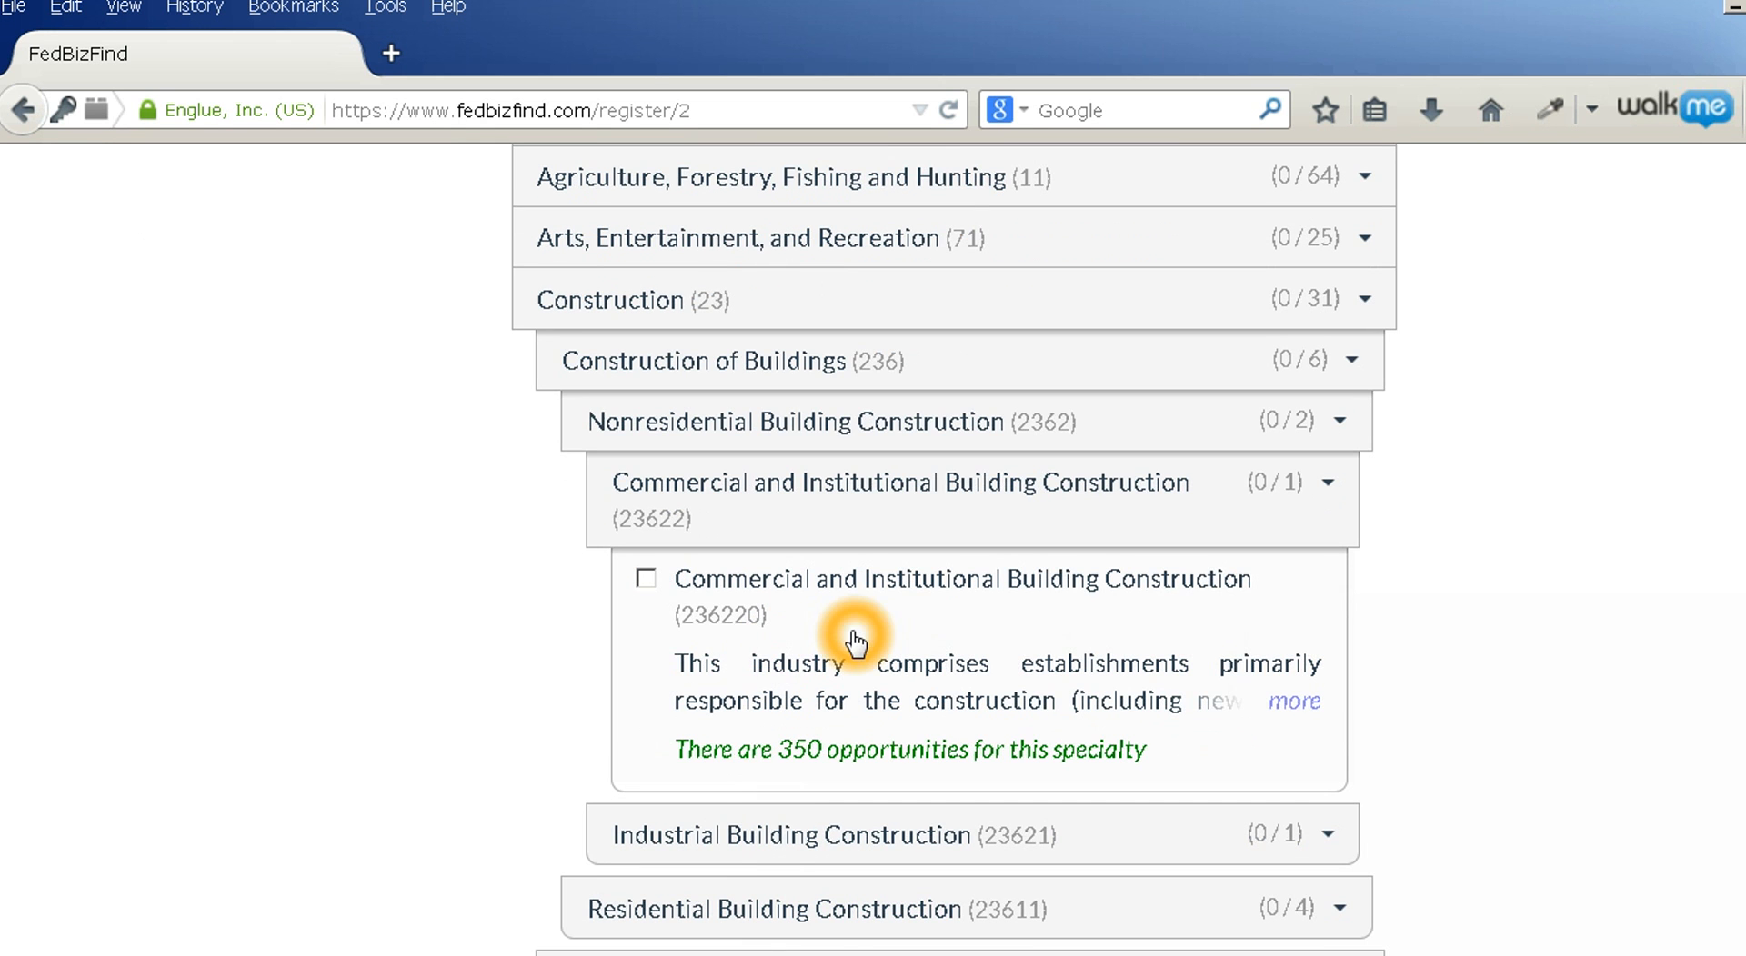
mouse_move(745, 625)
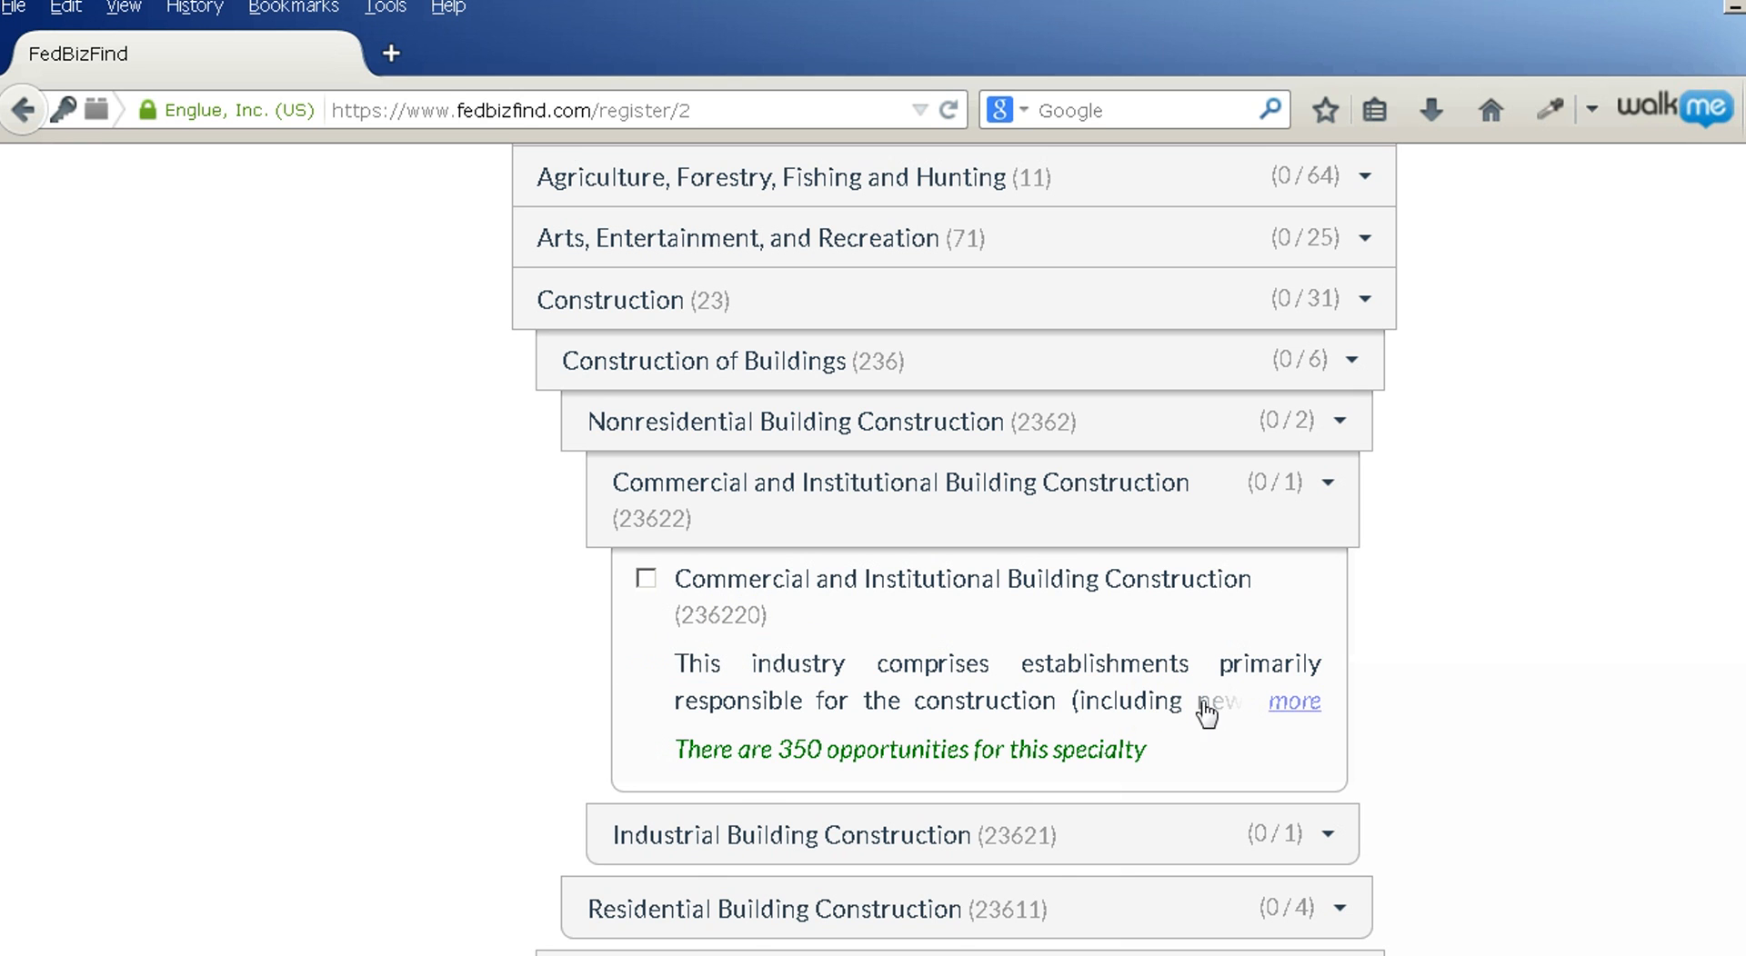
Read the specialty's full description, select then deselect it, and collapse Construction
left_click(1294, 704)
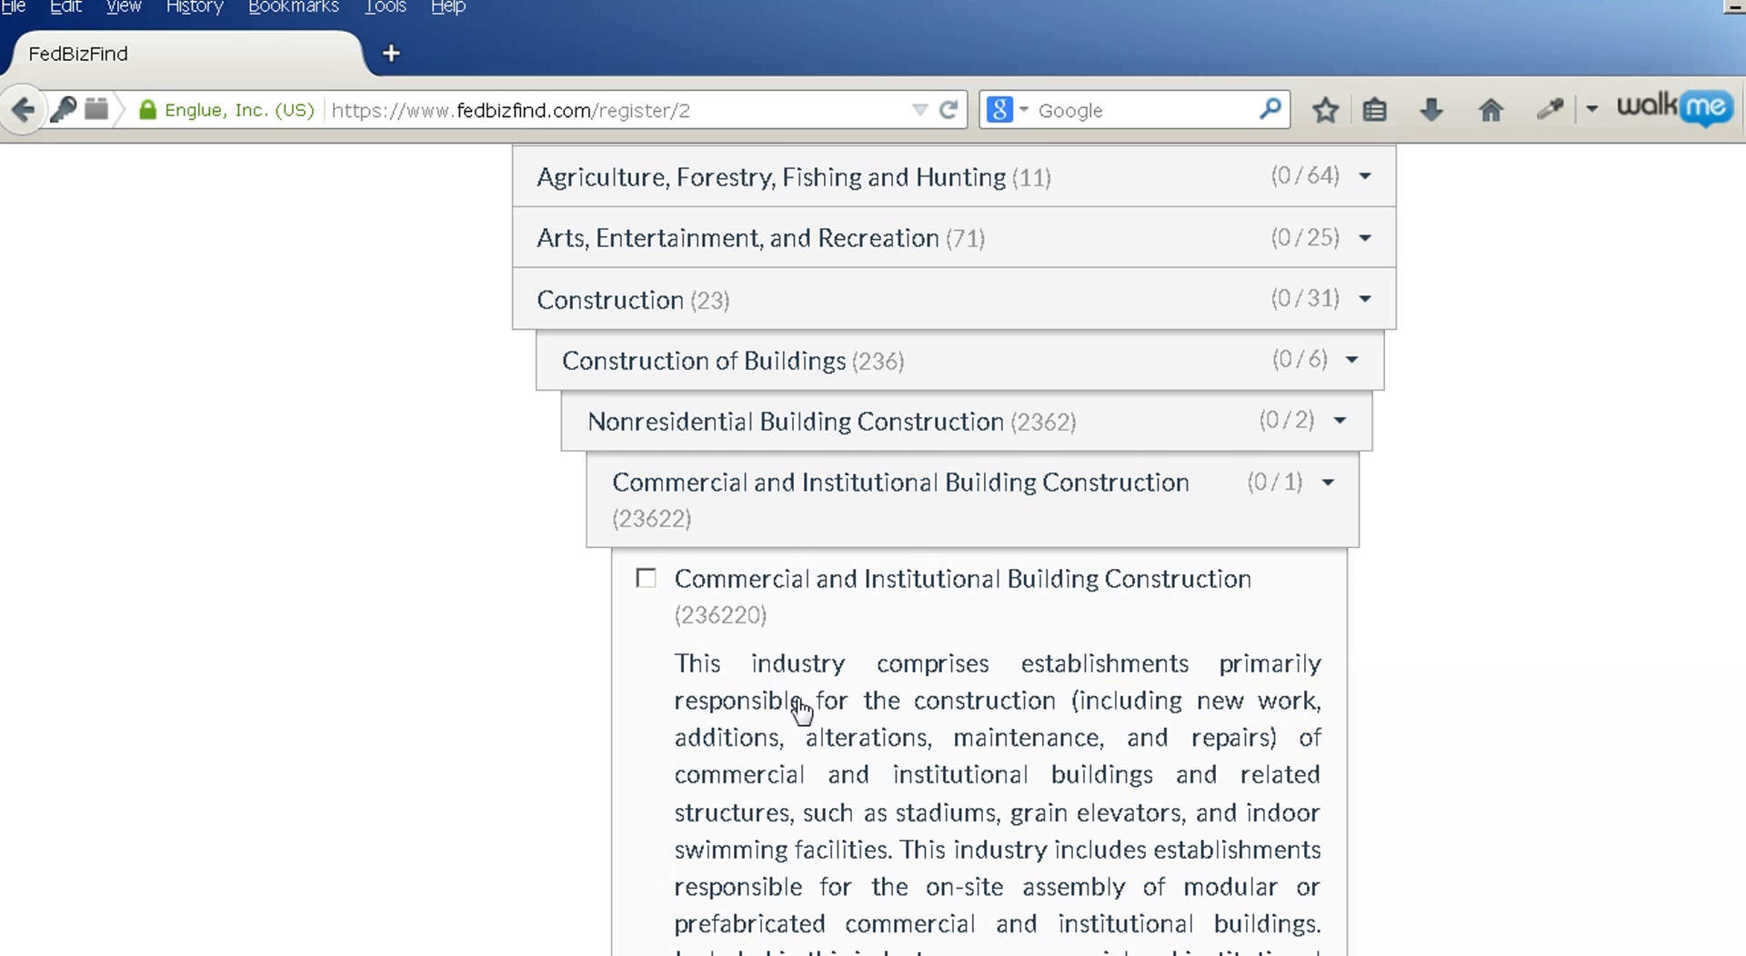
scroll(826, 721, "down", 4)
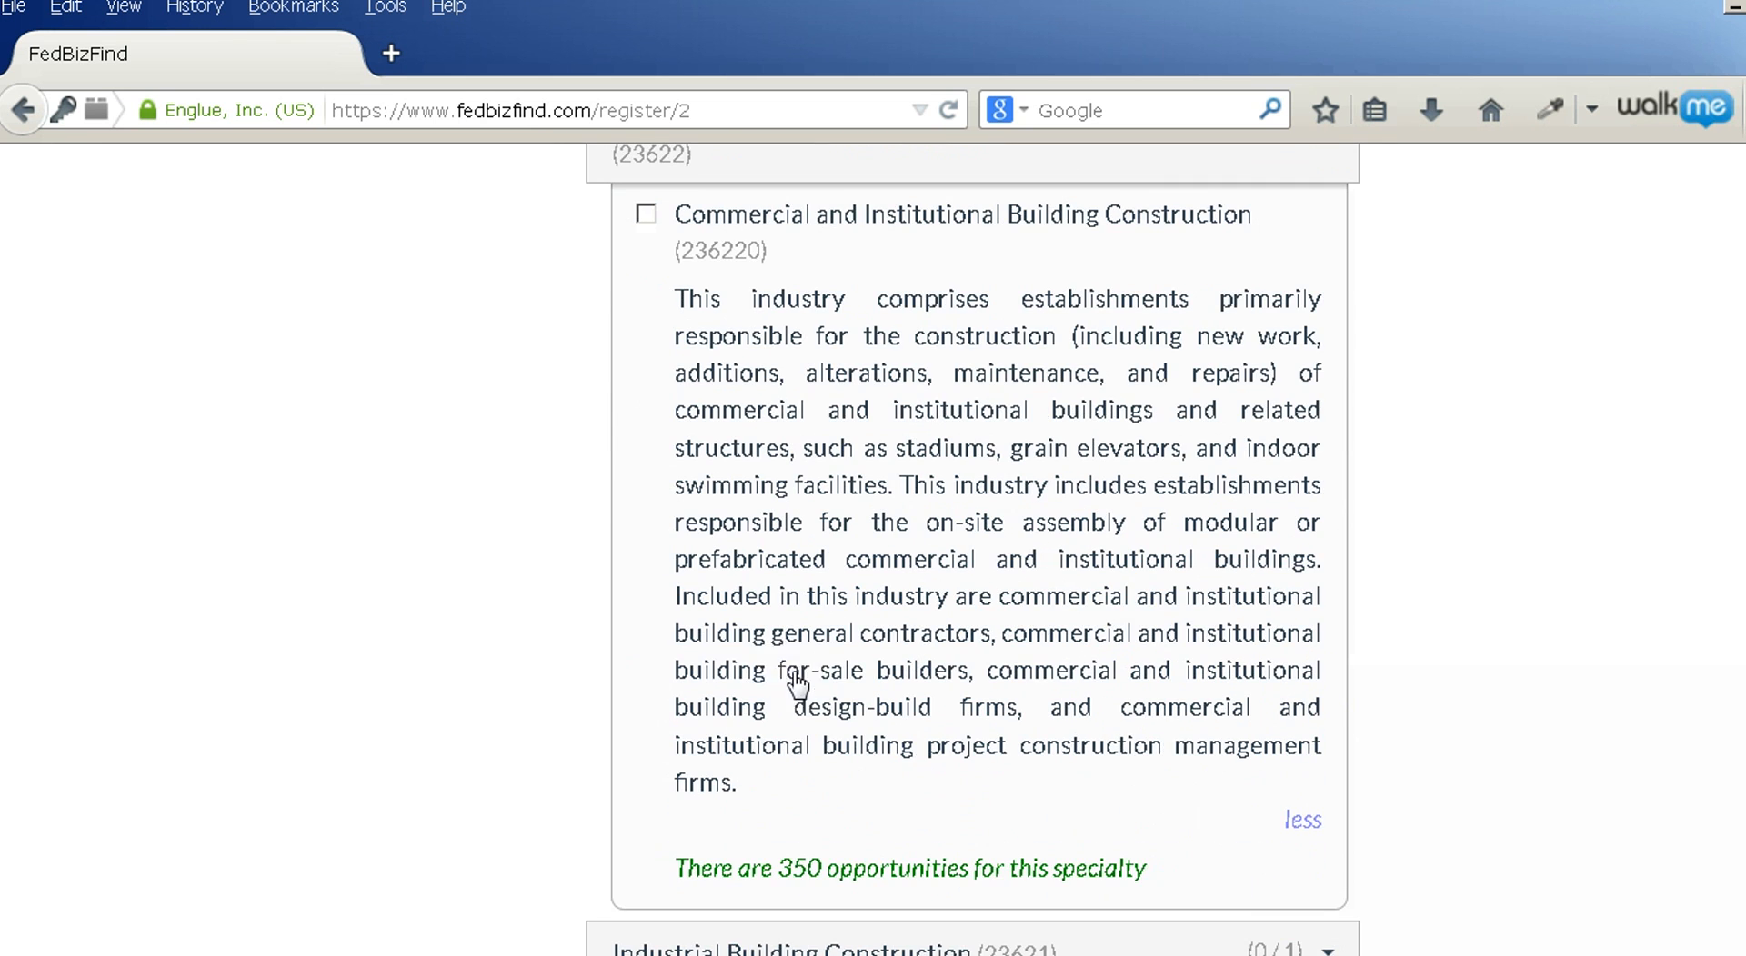
left_click(801, 864)
left_click(646, 217)
scroll(450, 543, "up", 5)
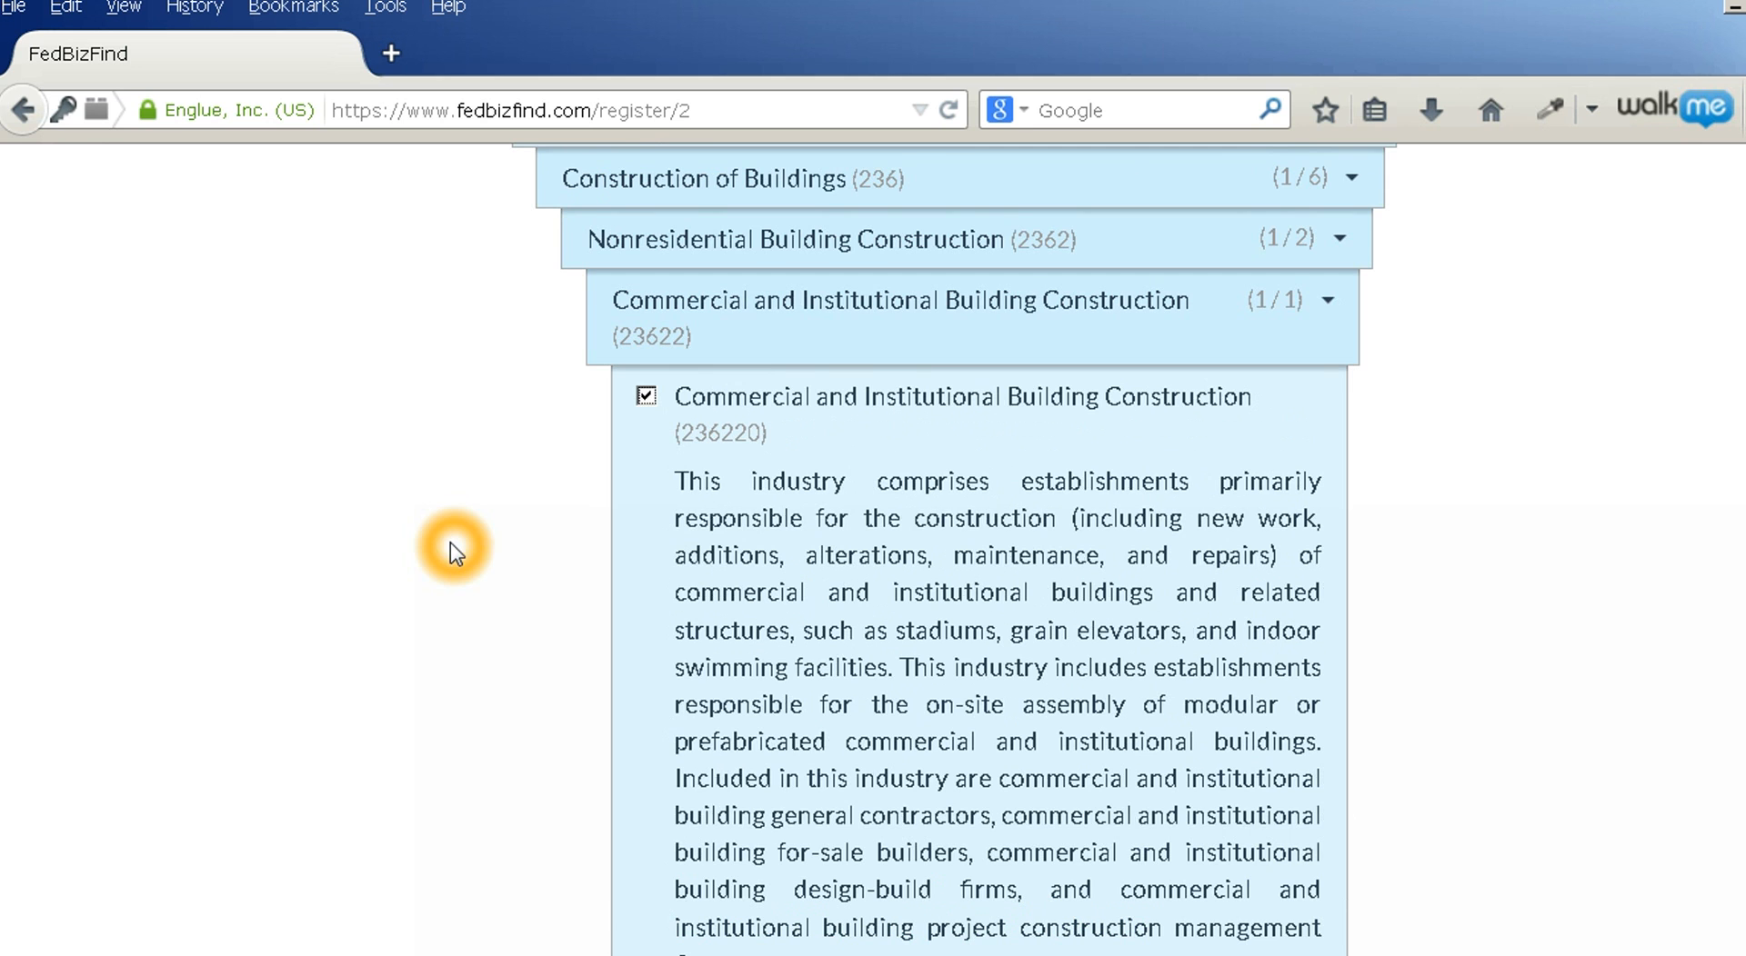
left_click(645, 576)
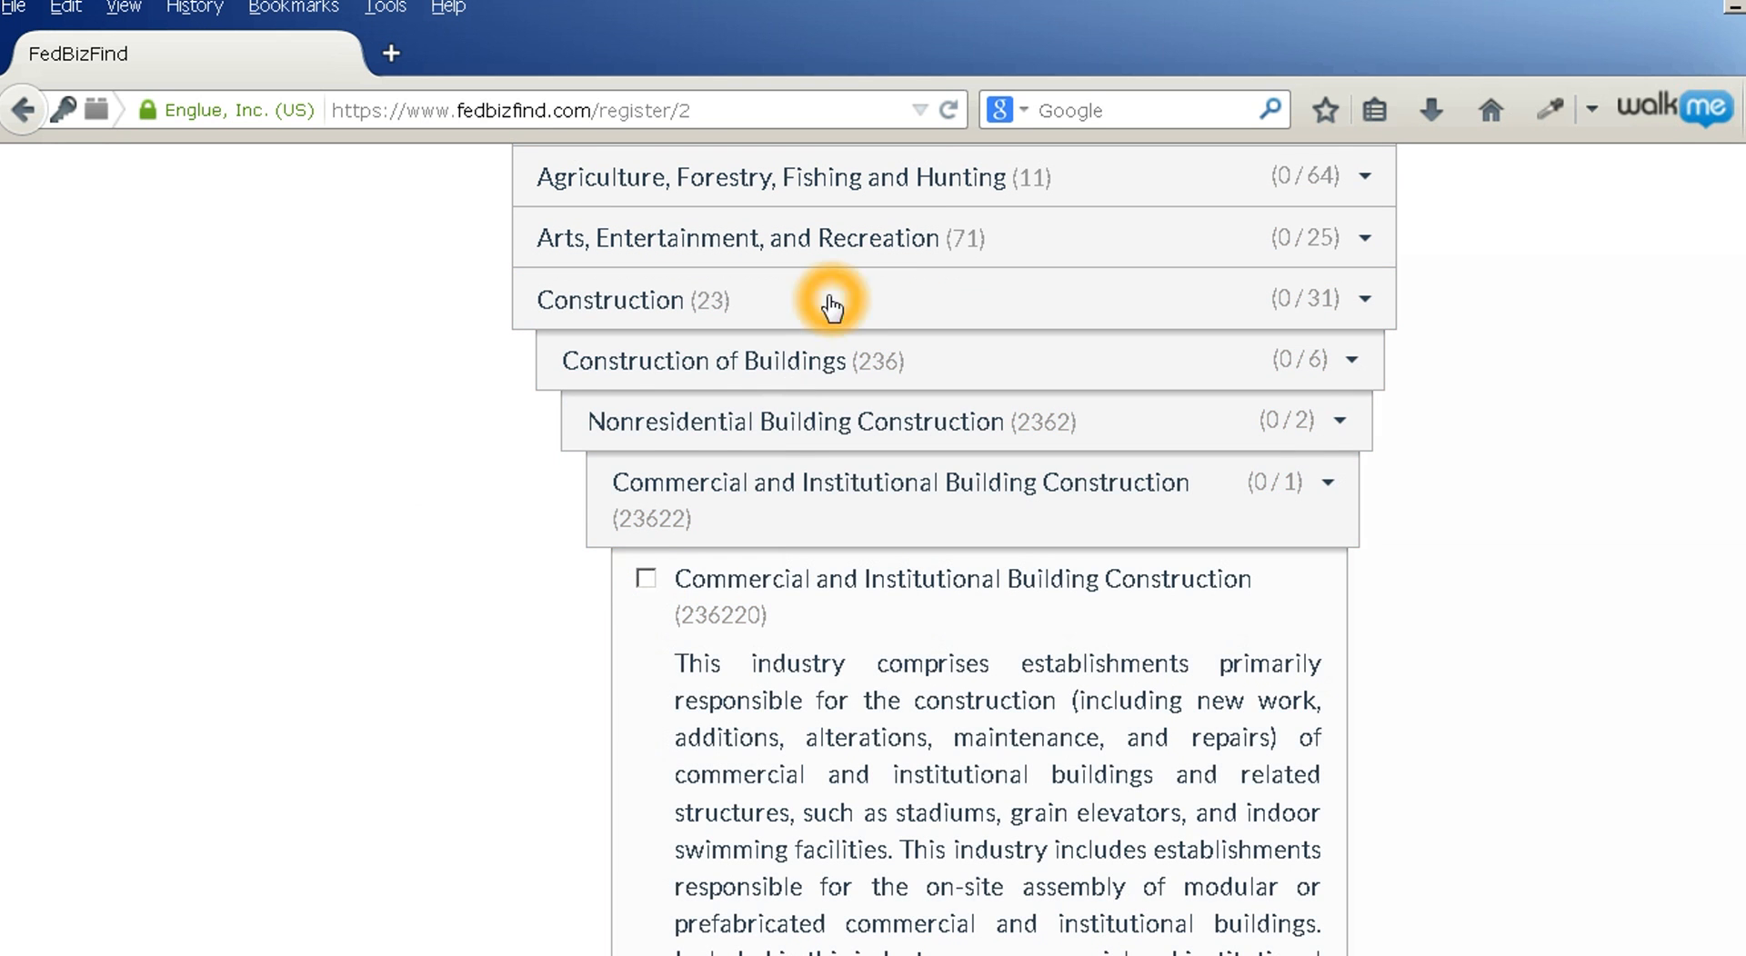
left_click(830, 304)
Filter specialties by 'computer' and check Computer Systems Design (541512) and Custom Computer Programming (541511)
scroll(397, 671, "up", 6)
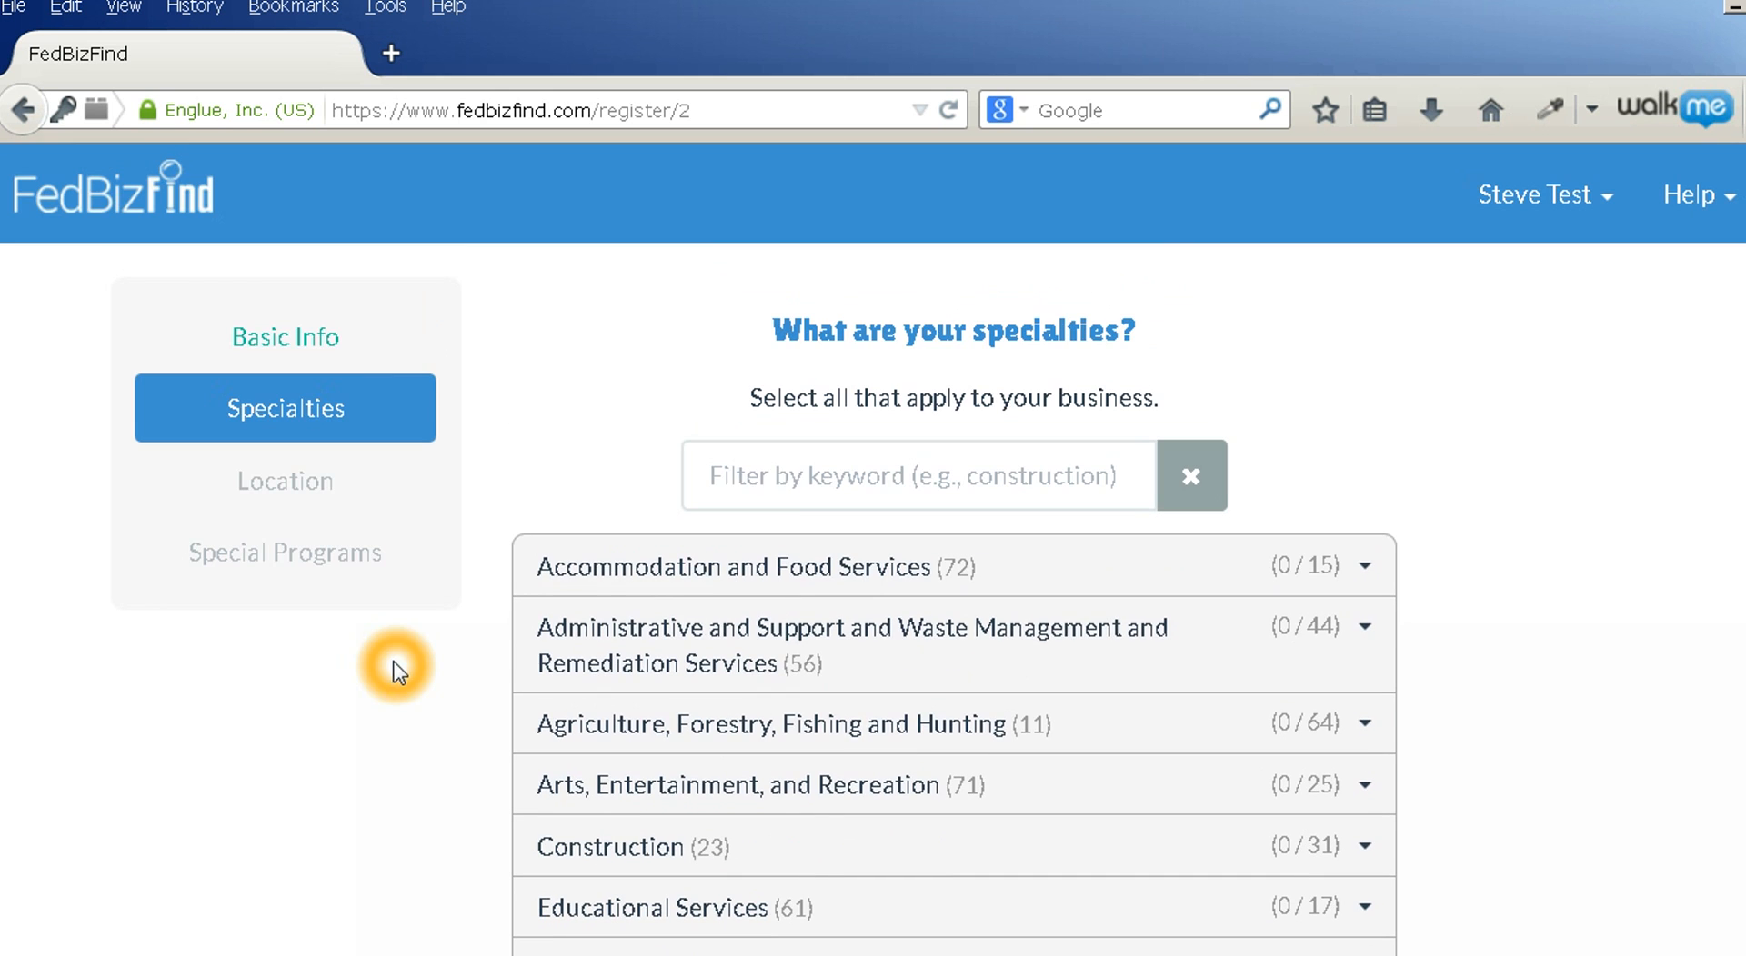
left_click(727, 476)
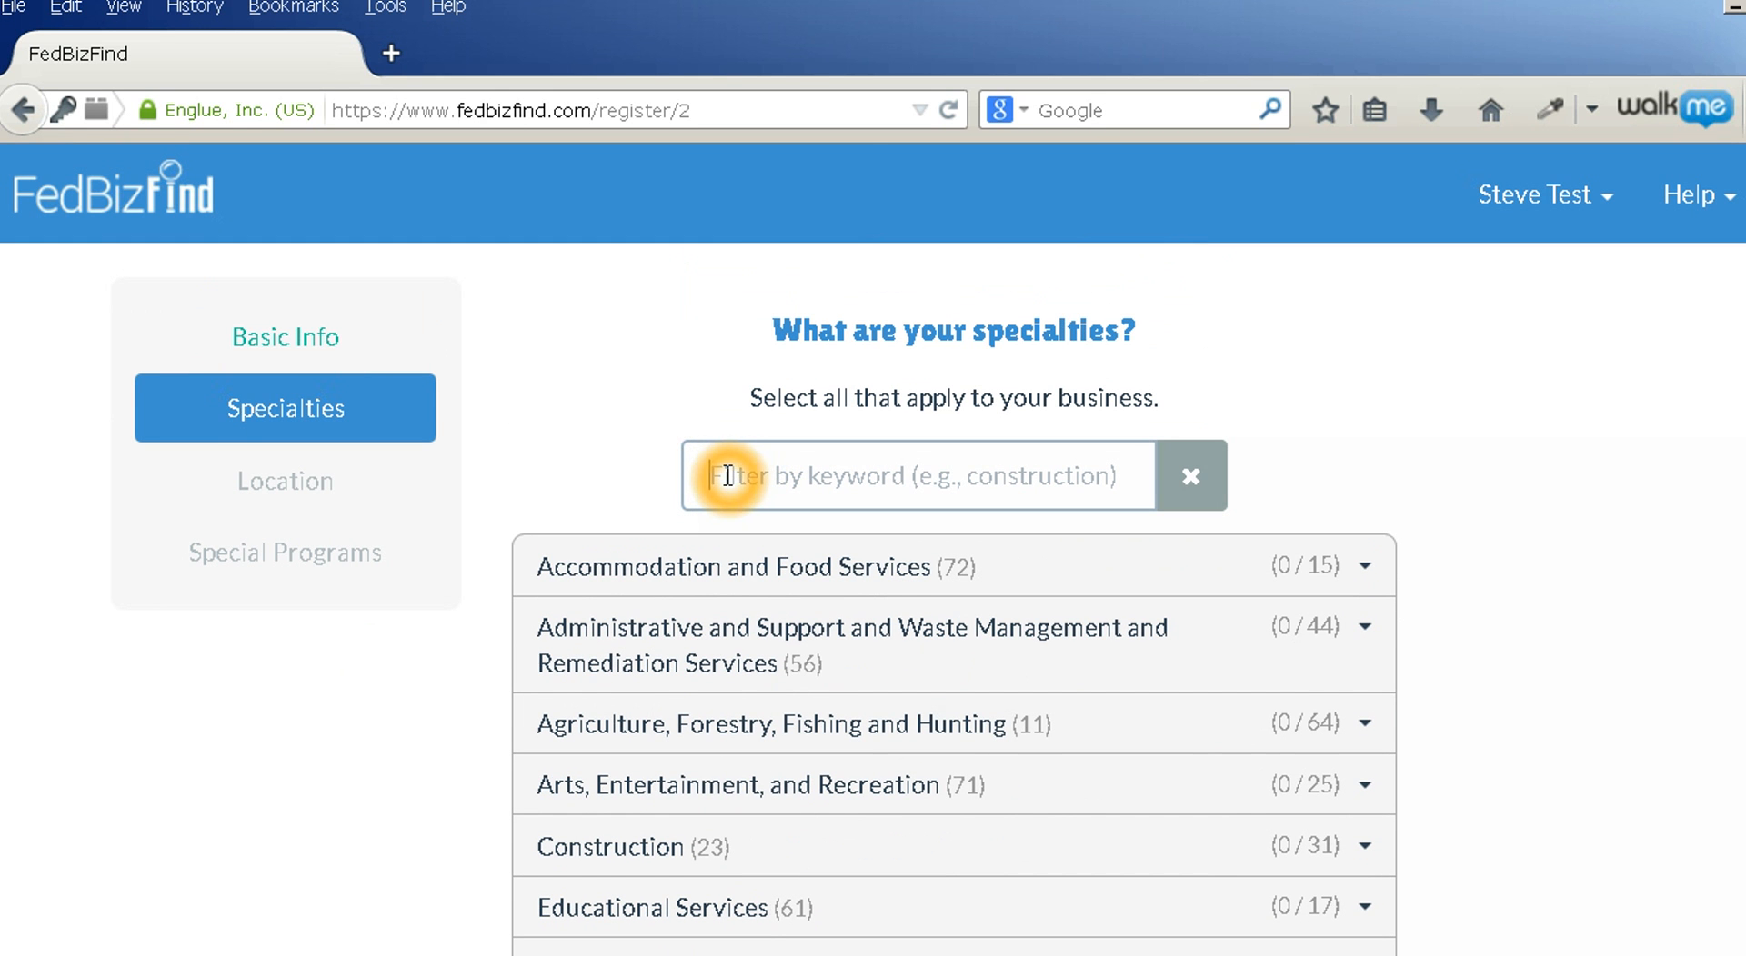
type("computer")
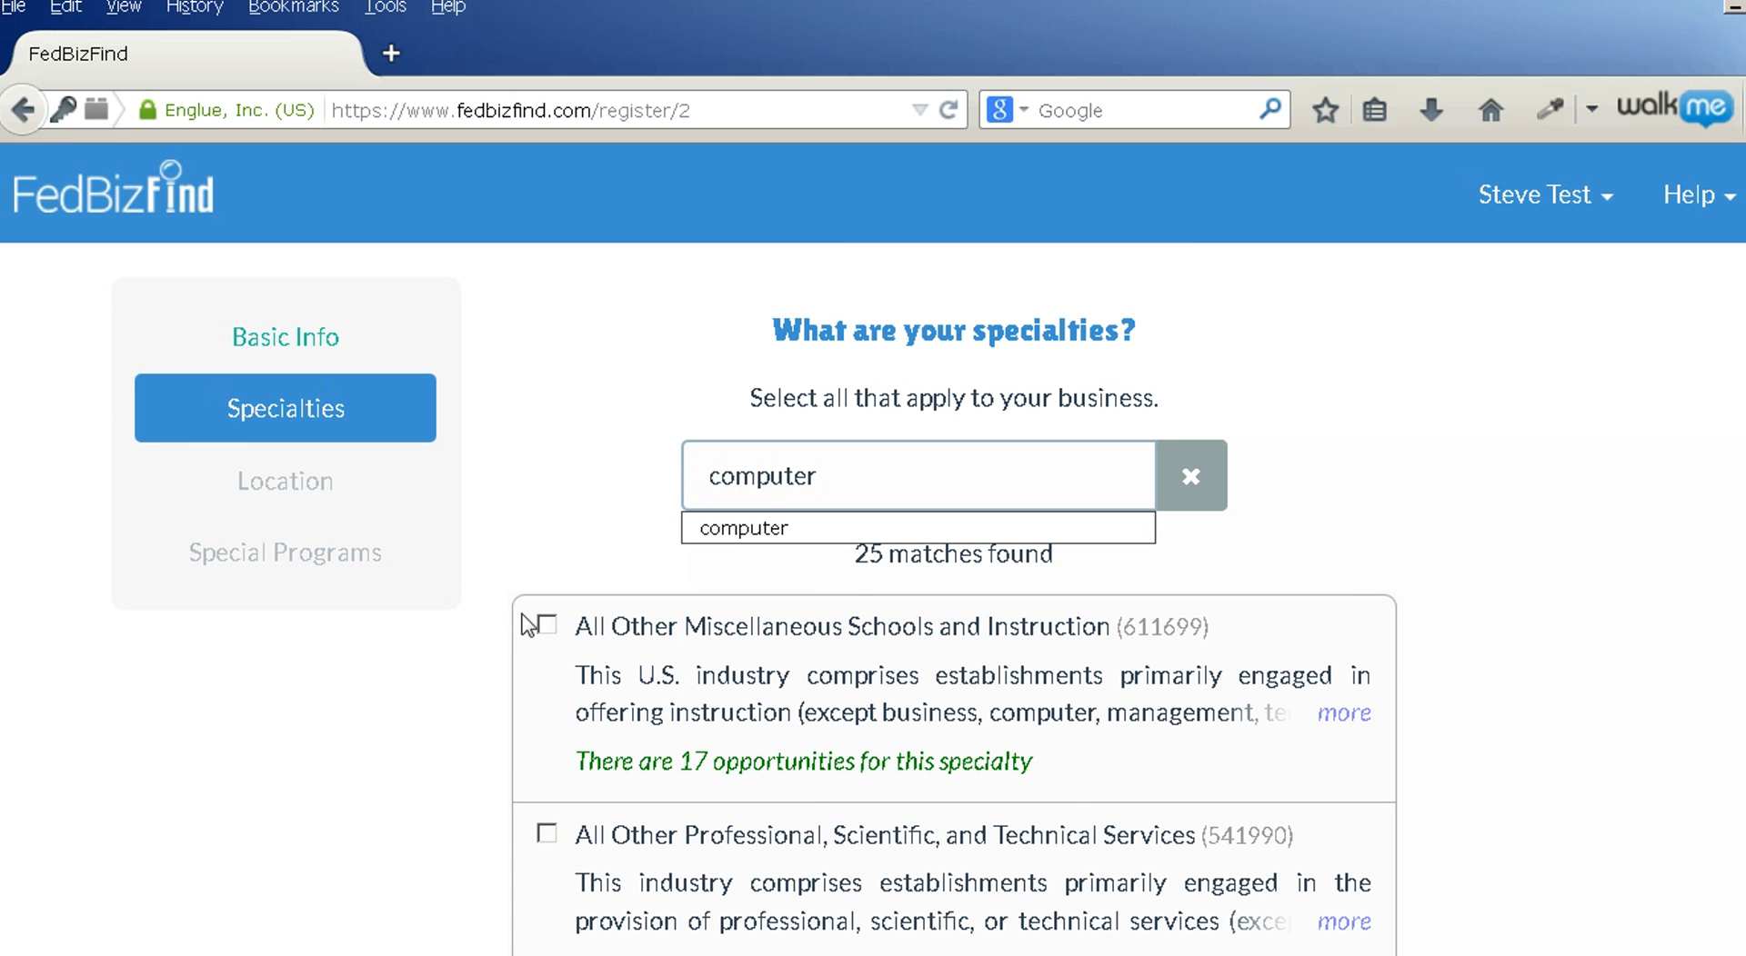
scroll(441, 711, "down", 4)
scroll(440, 711, "down", 4)
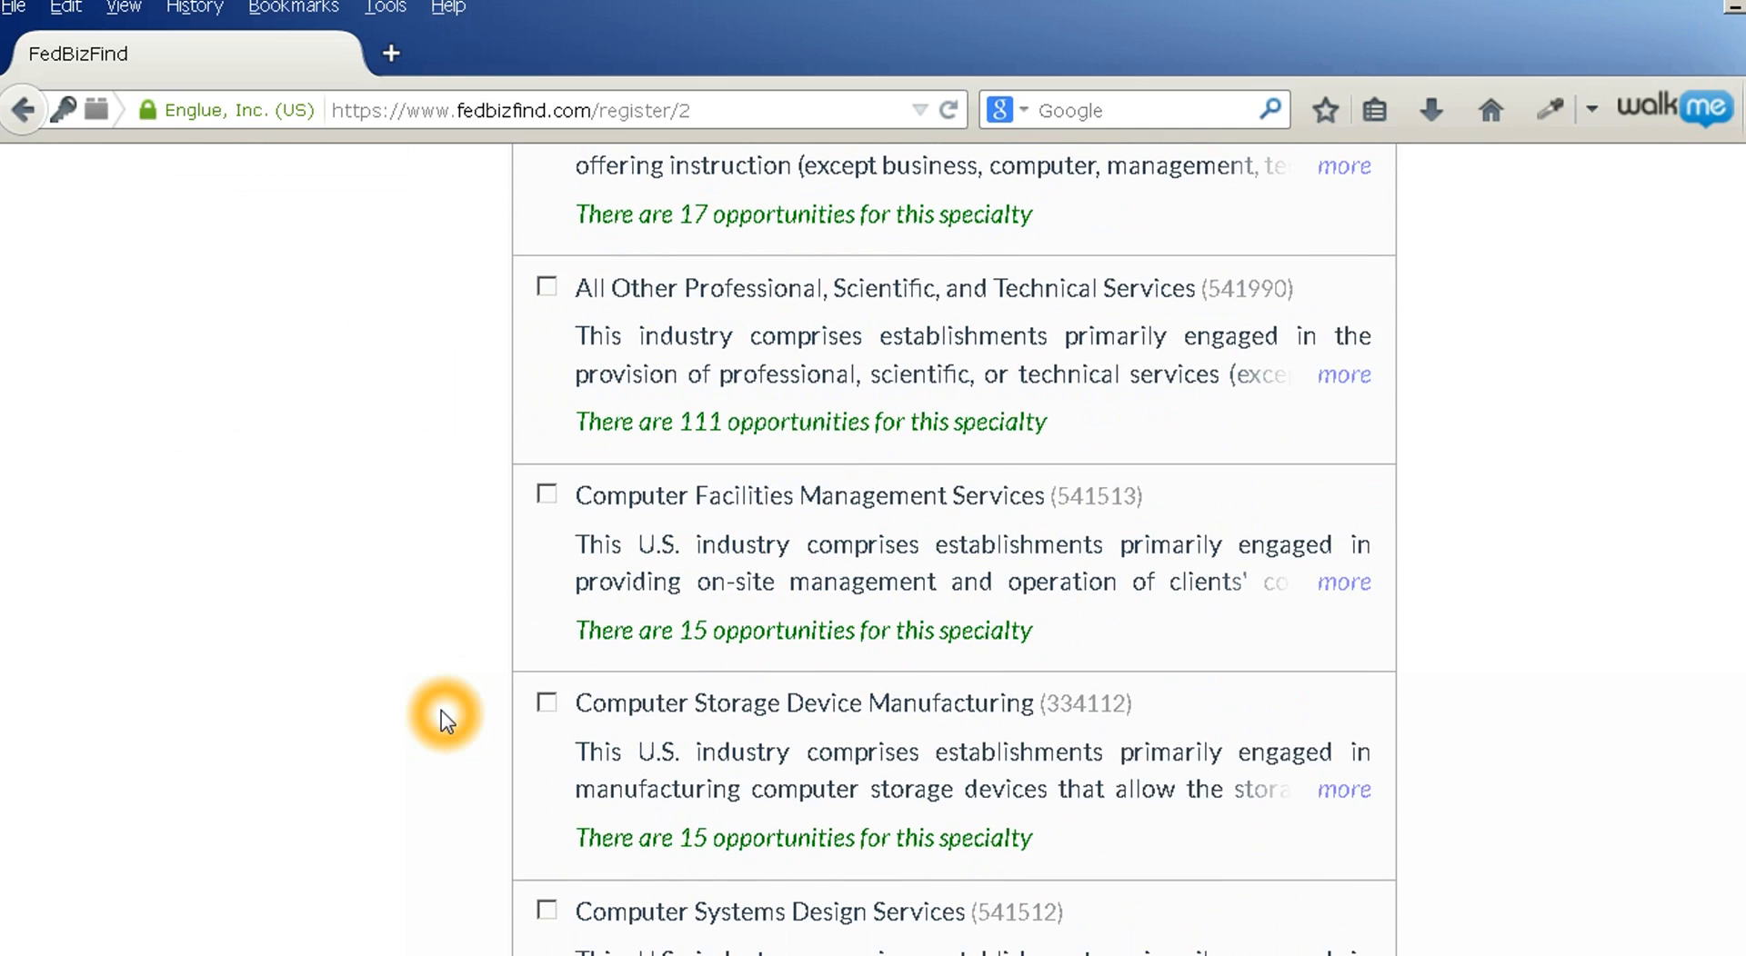
left_click(546, 730)
scroll(441, 724, "down", 4)
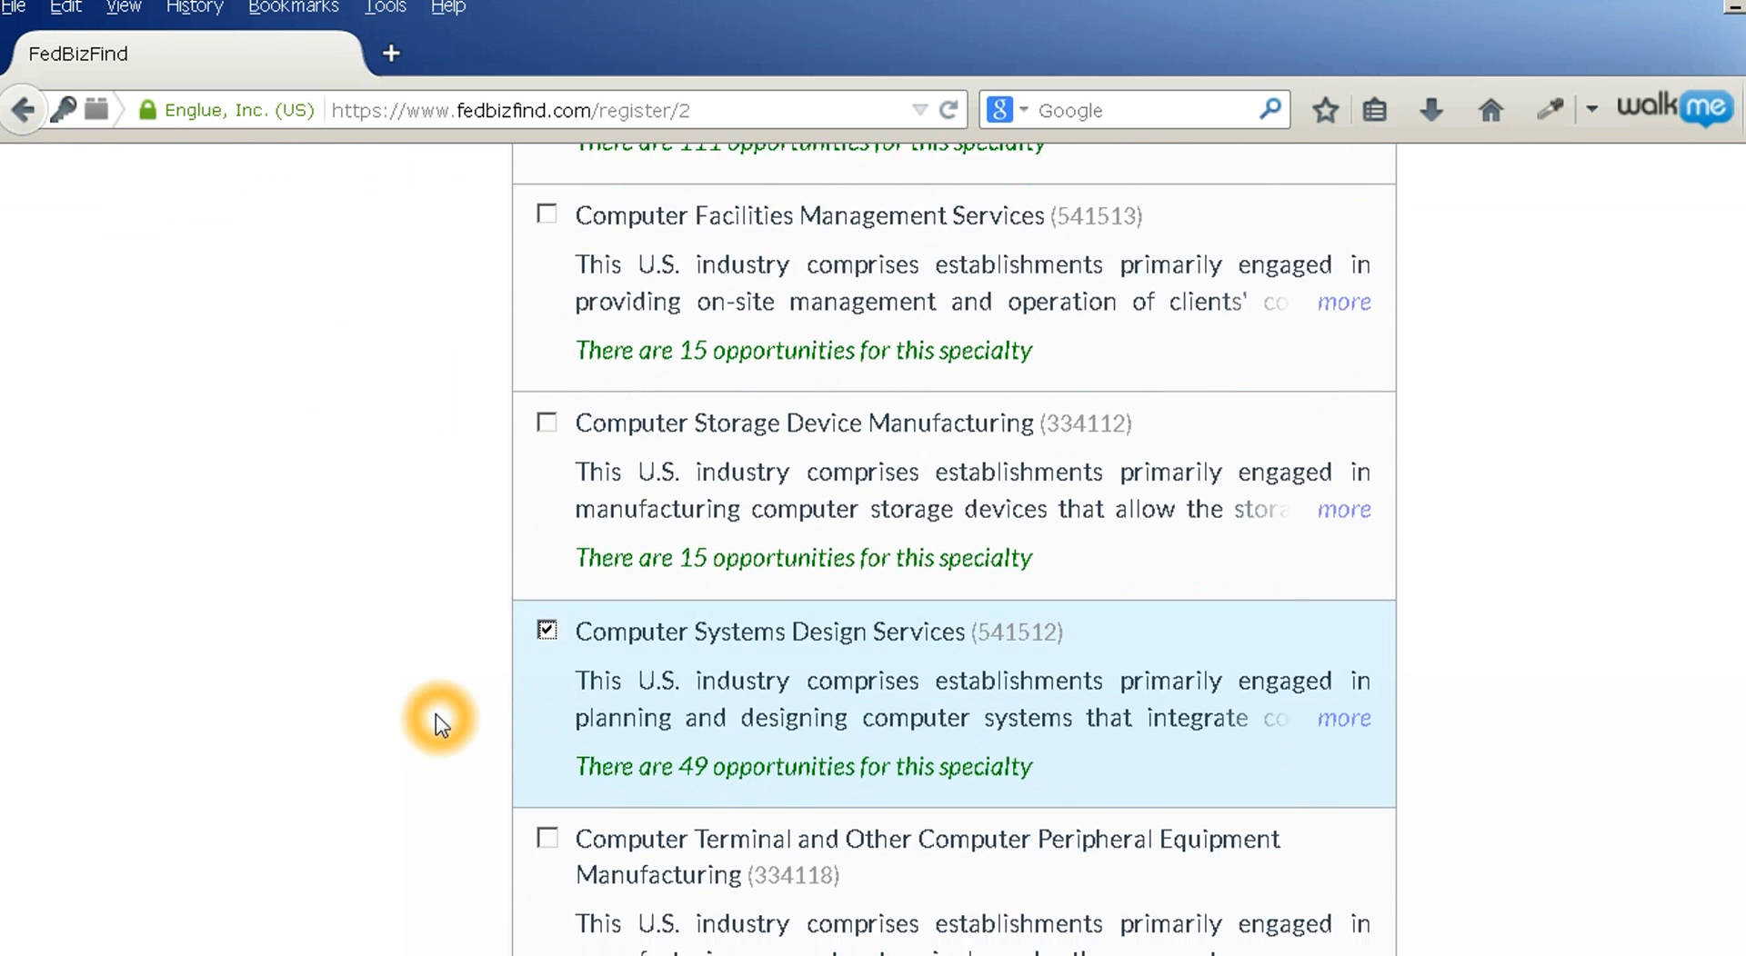
scroll(440, 724, "down", 8)
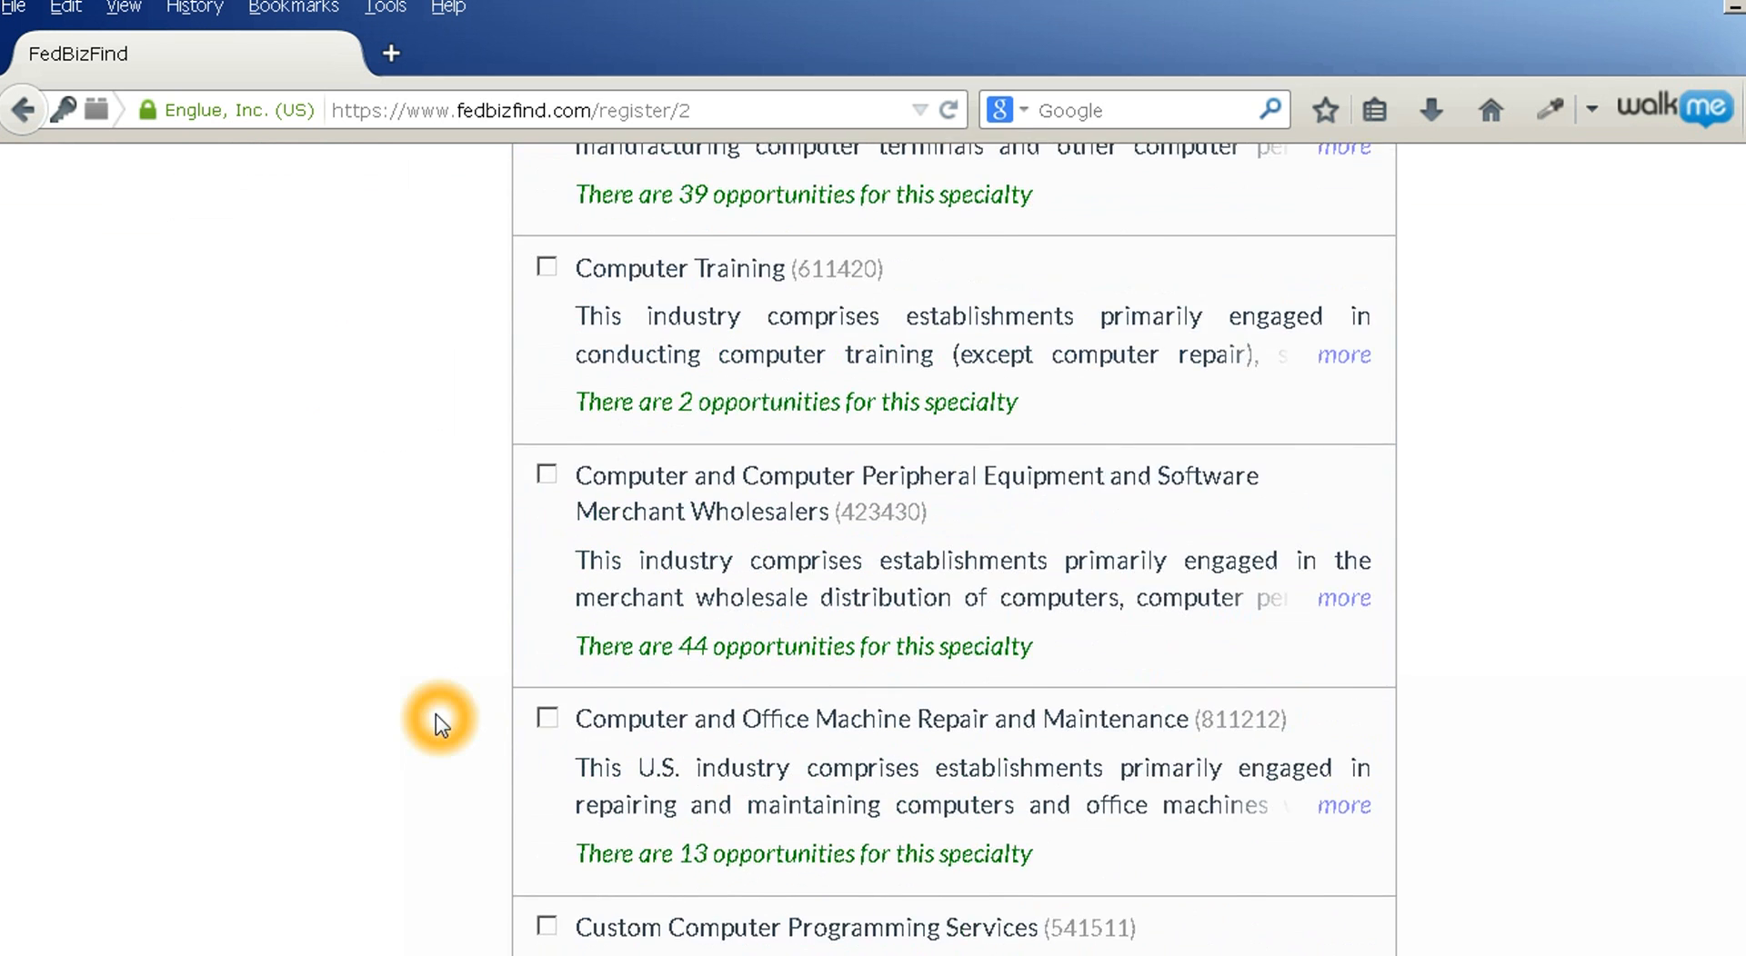
left_click(546, 748)
Check Other Computer Related Services (541519) and continue to the Location step
scroll(415, 724, "down", 9)
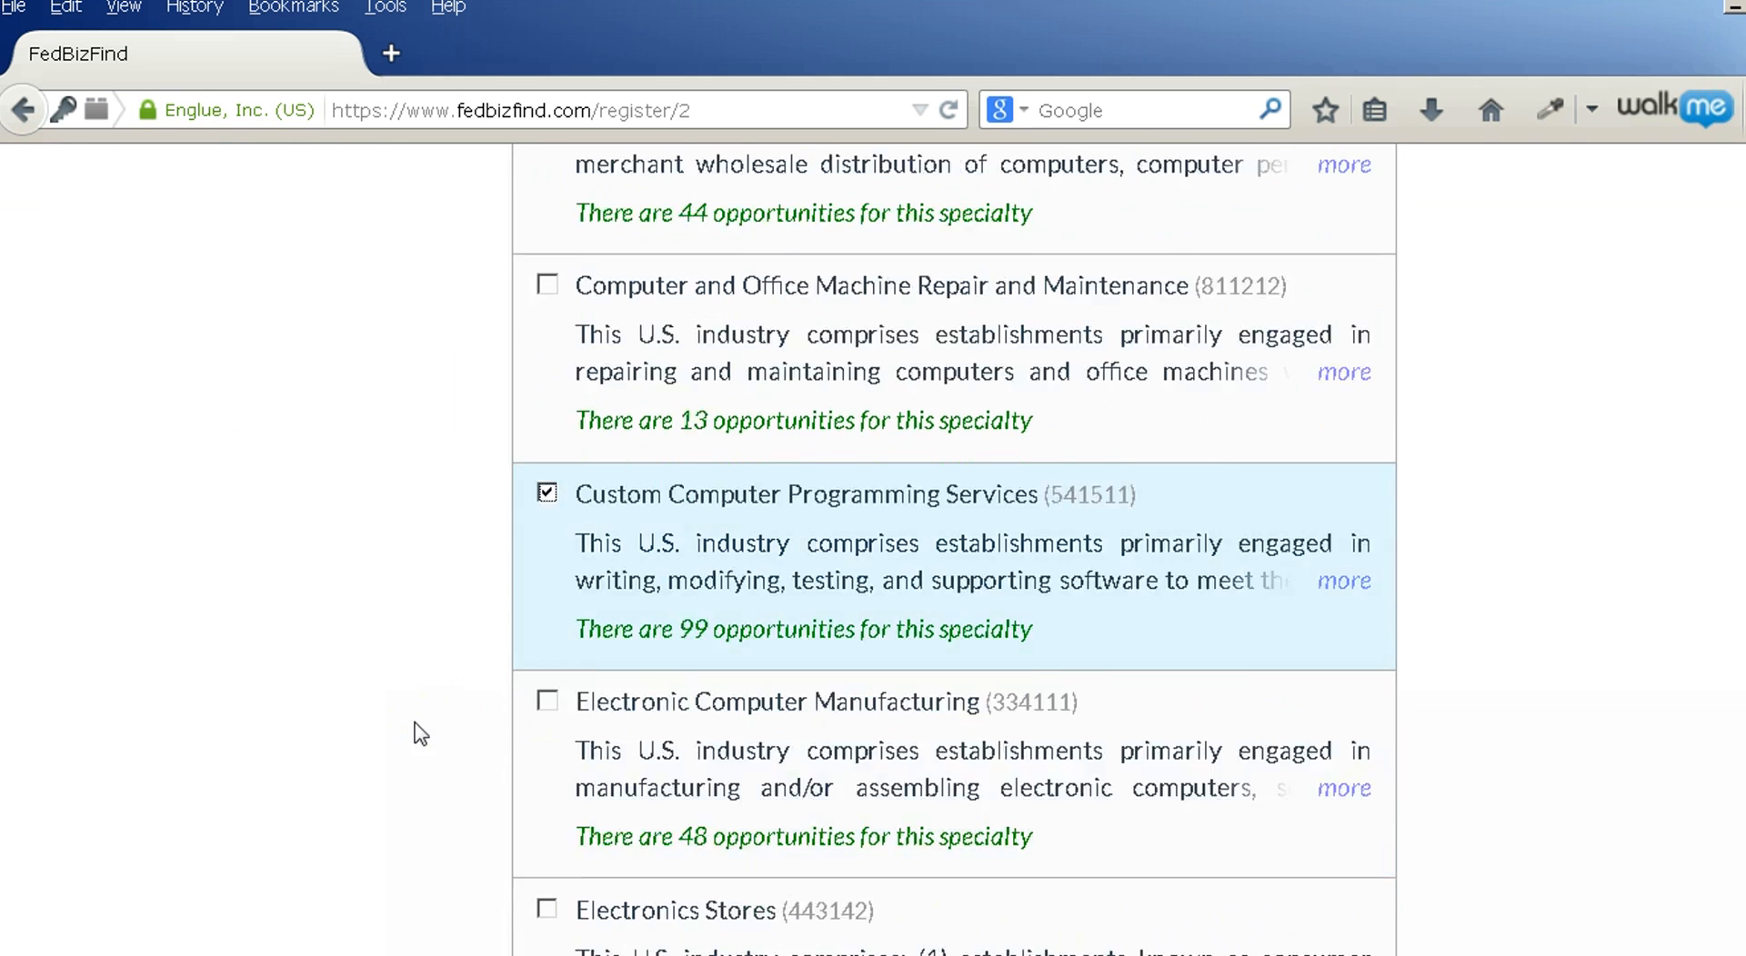
scroll(416, 724, "down", 9)
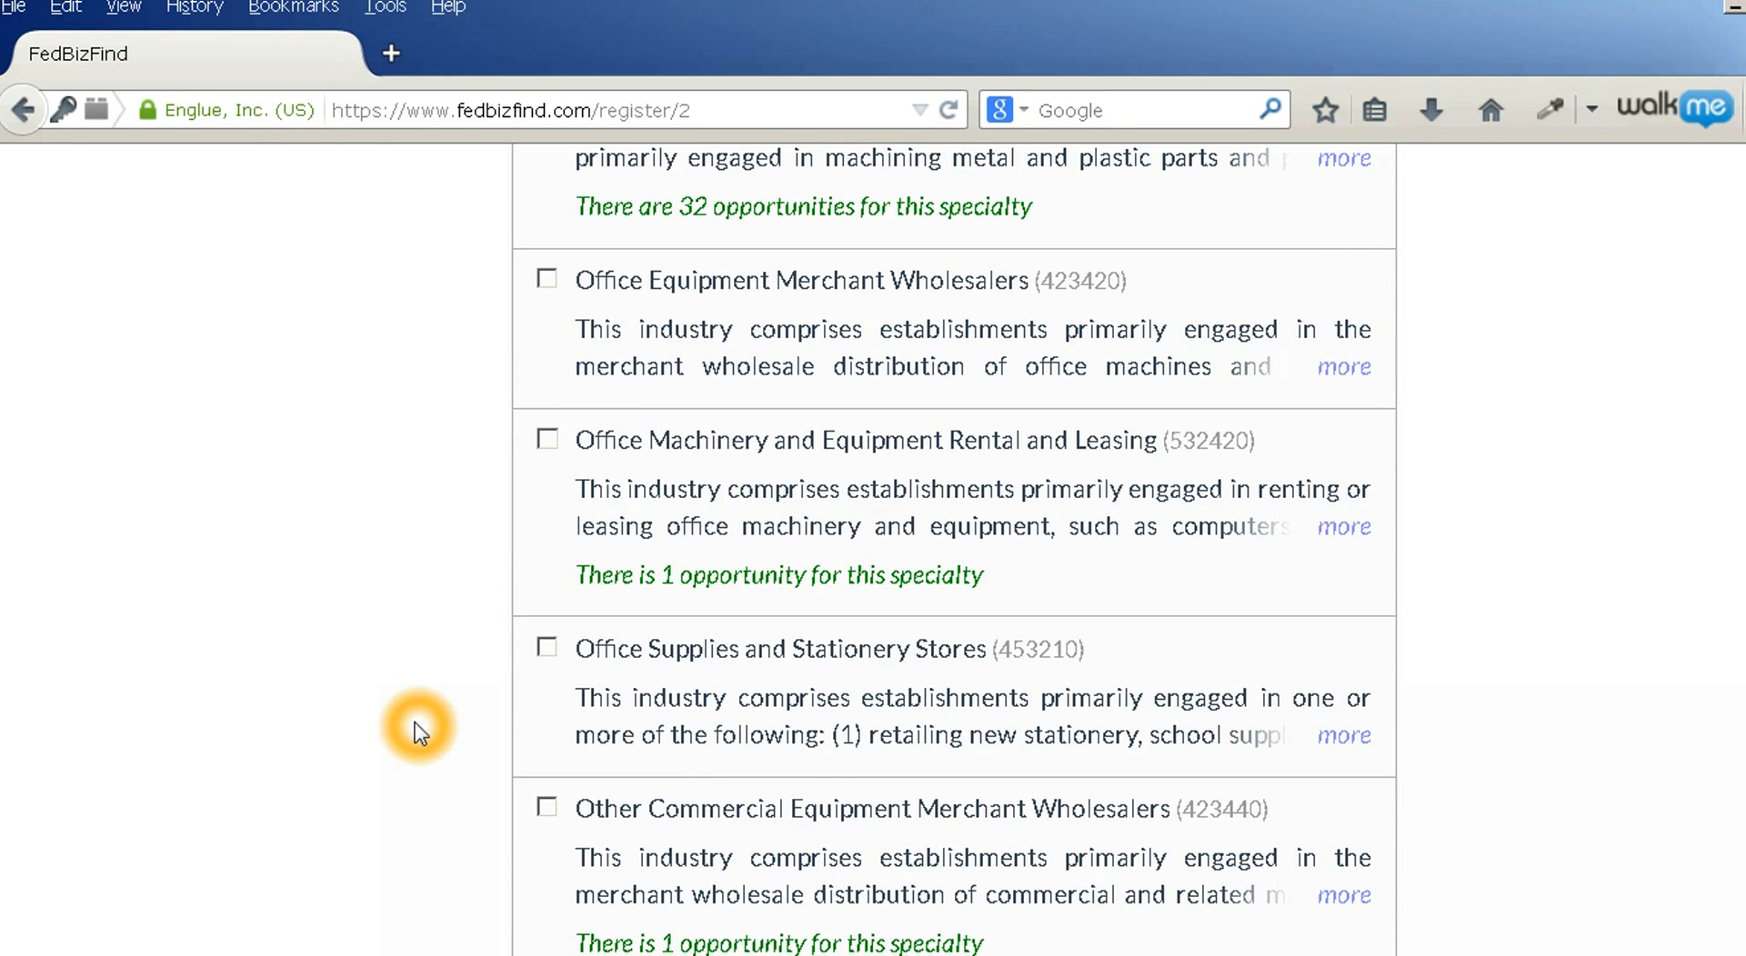
left_click(546, 835)
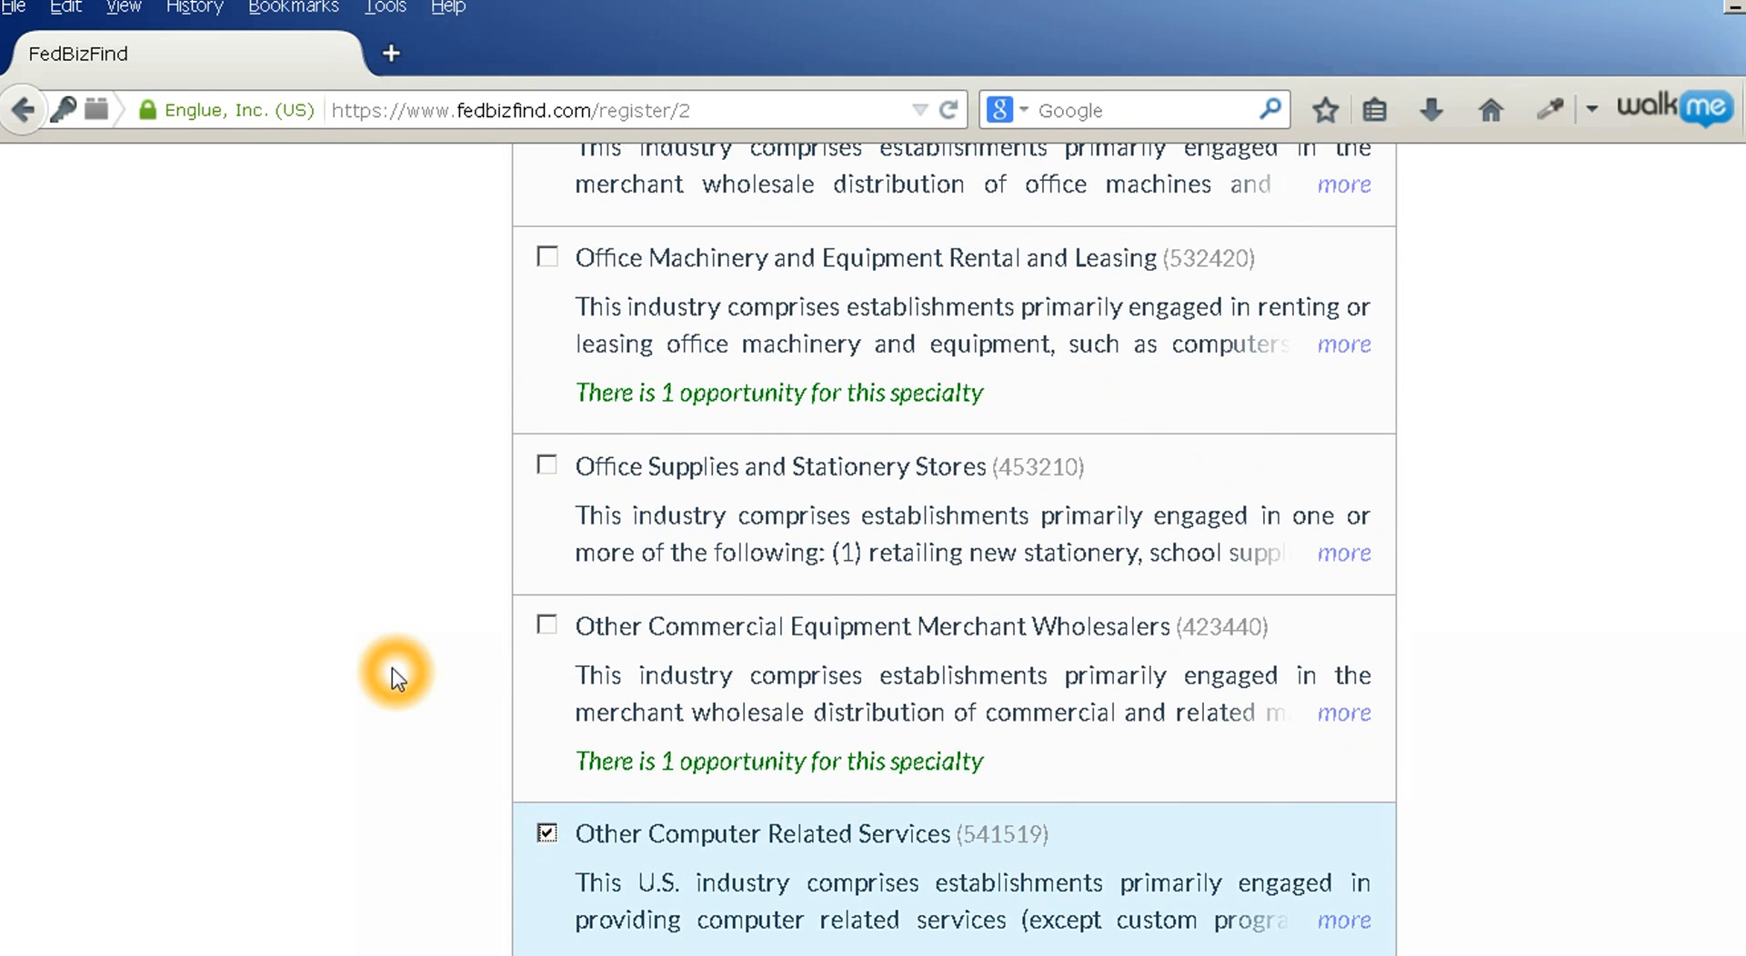
scroll(391, 671, "down", 10)
scroll(393, 670, "down", 10)
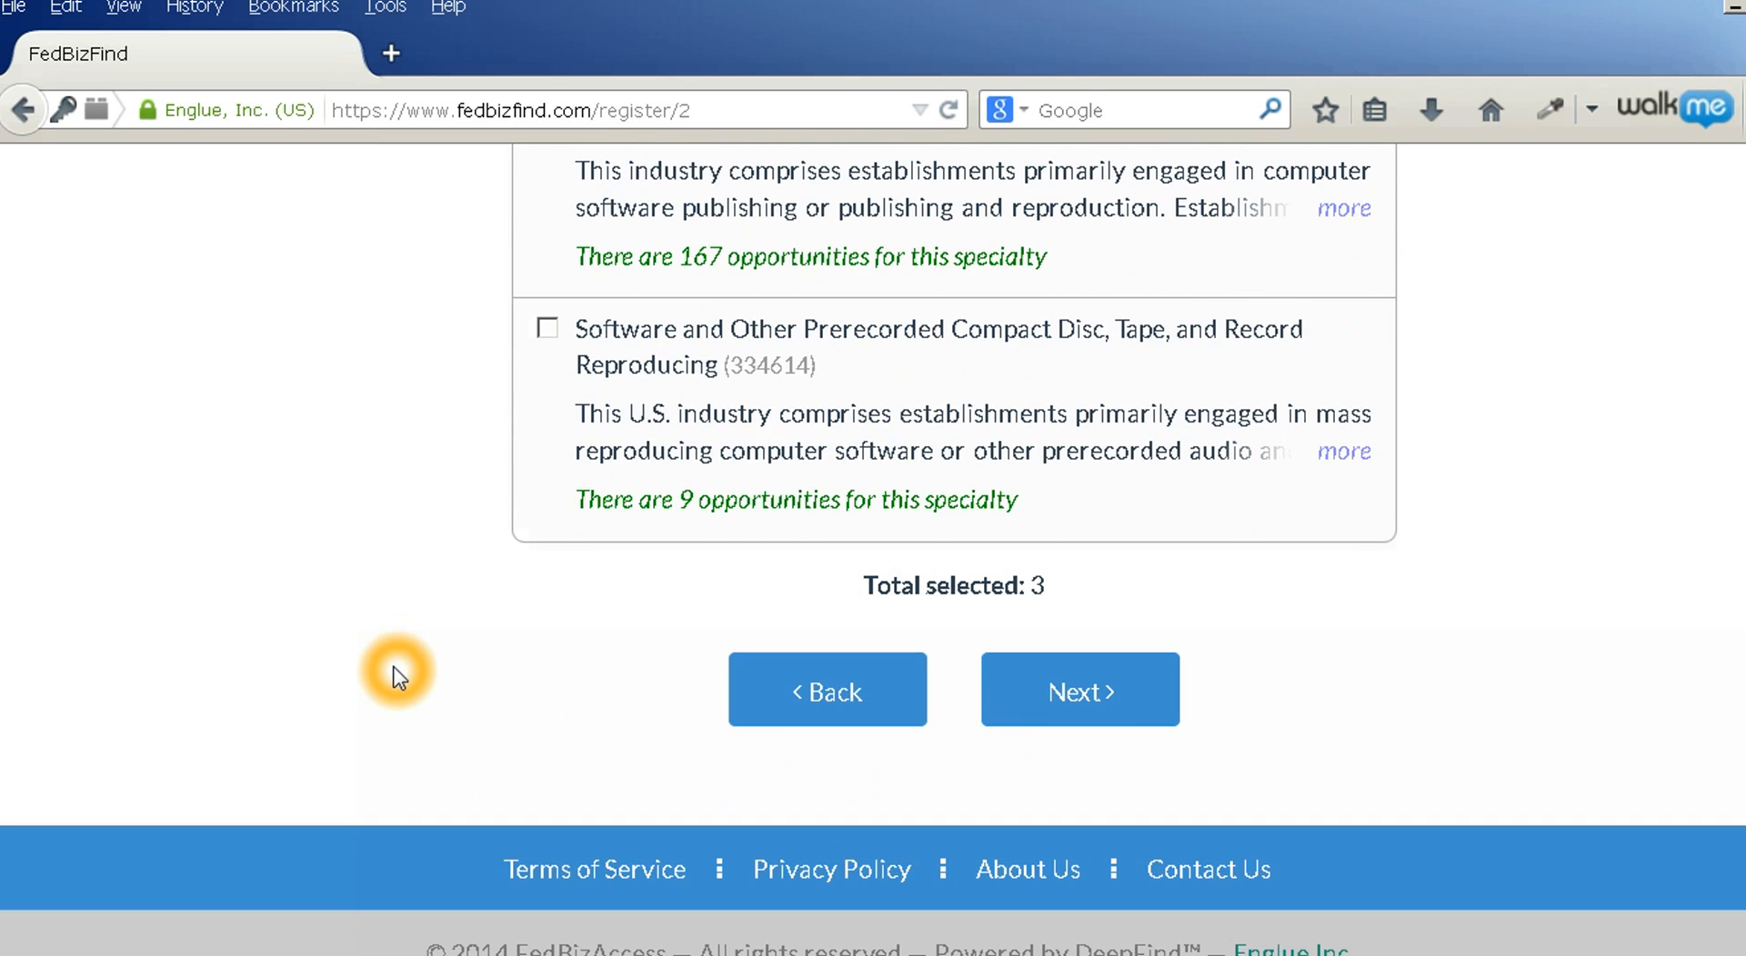
scroll(397, 678, "up", 2)
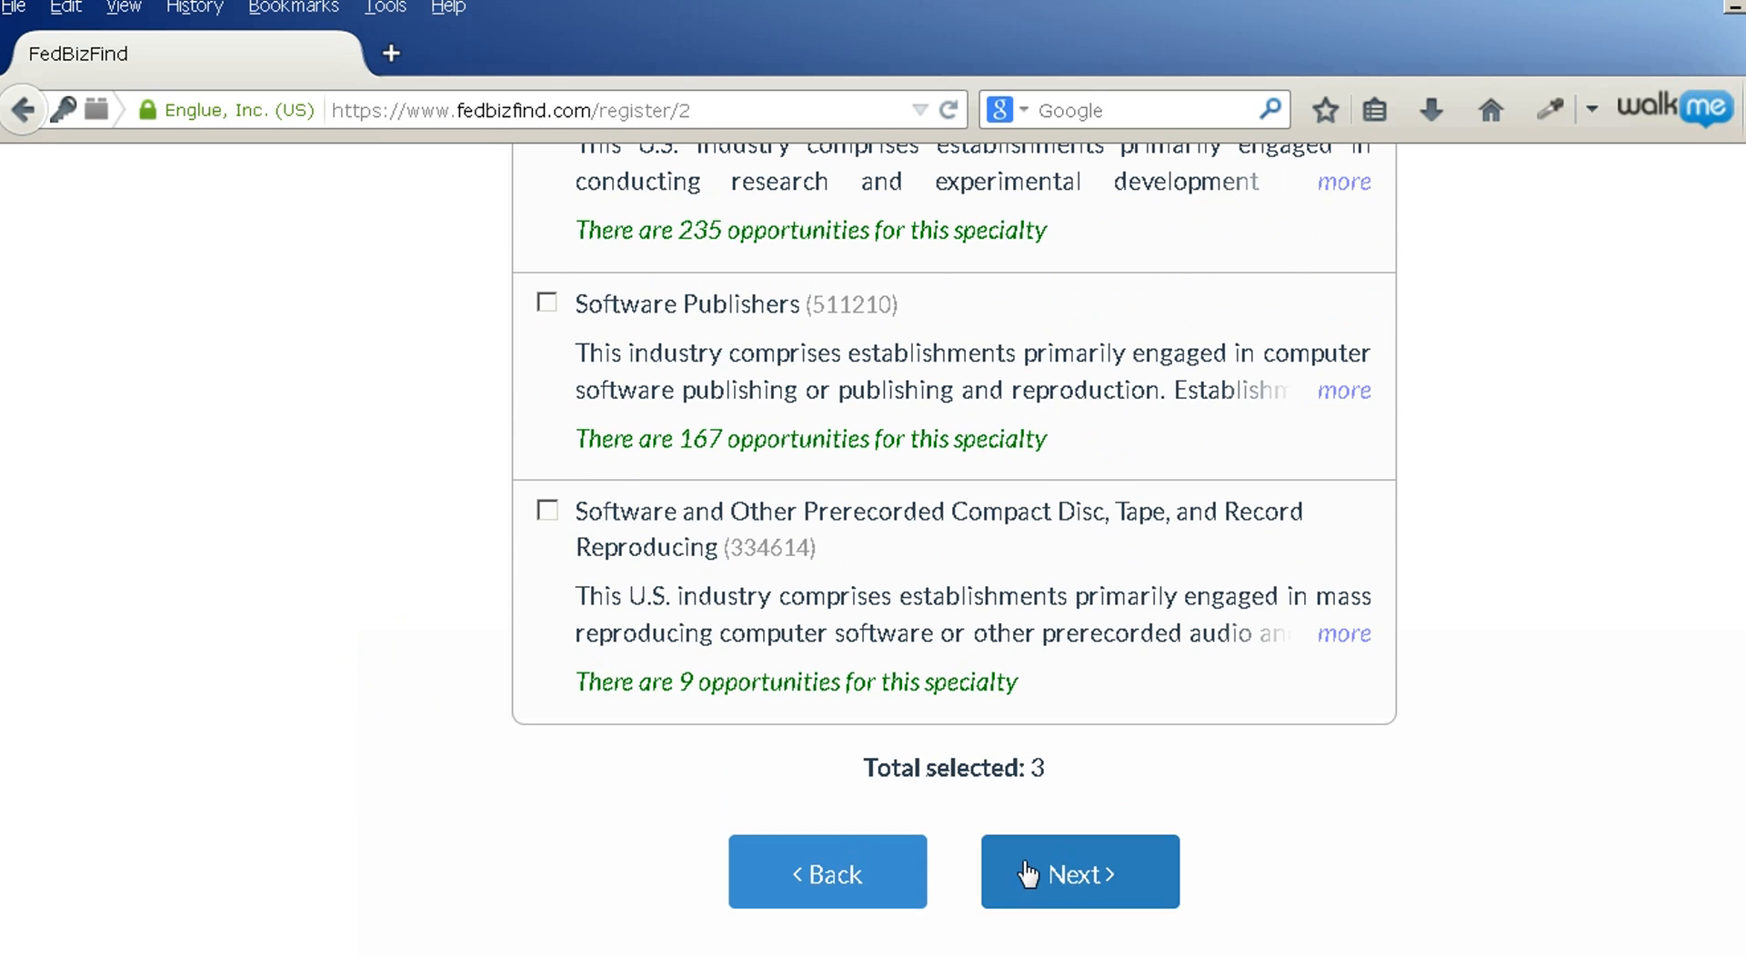
left_click(1073, 874)
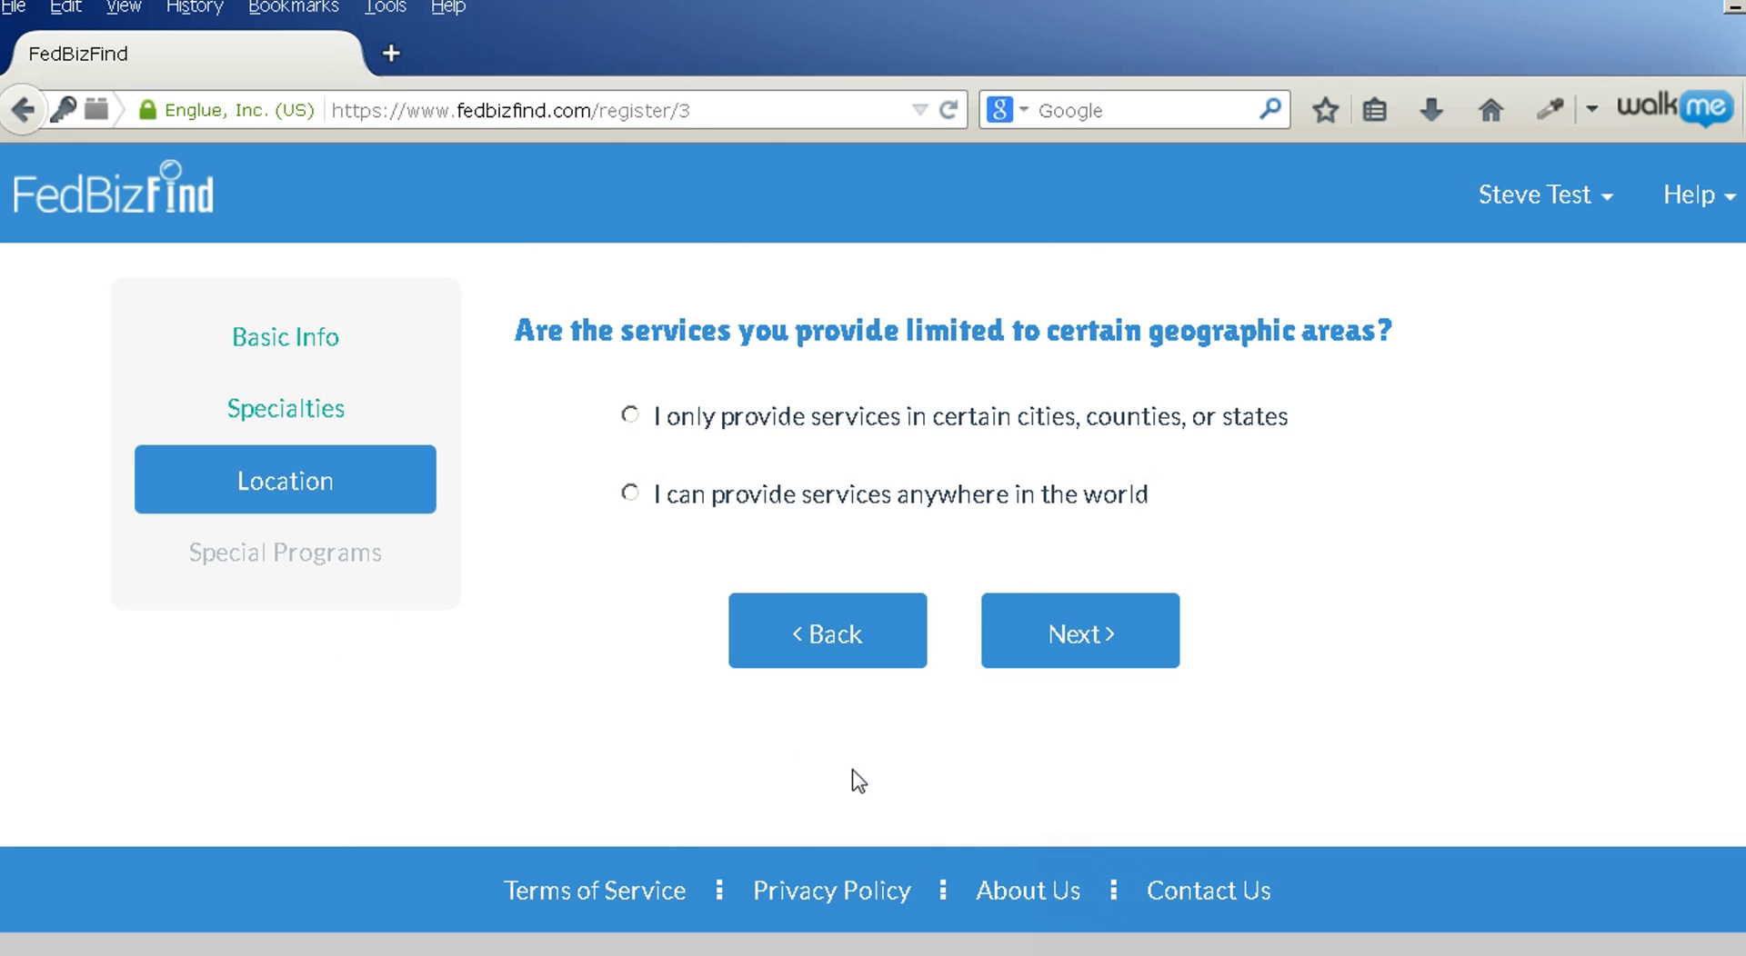
Drop a trial 'new york' location limit, choose anywhere in the world, and continue
left_click(629, 492)
left_click(629, 416)
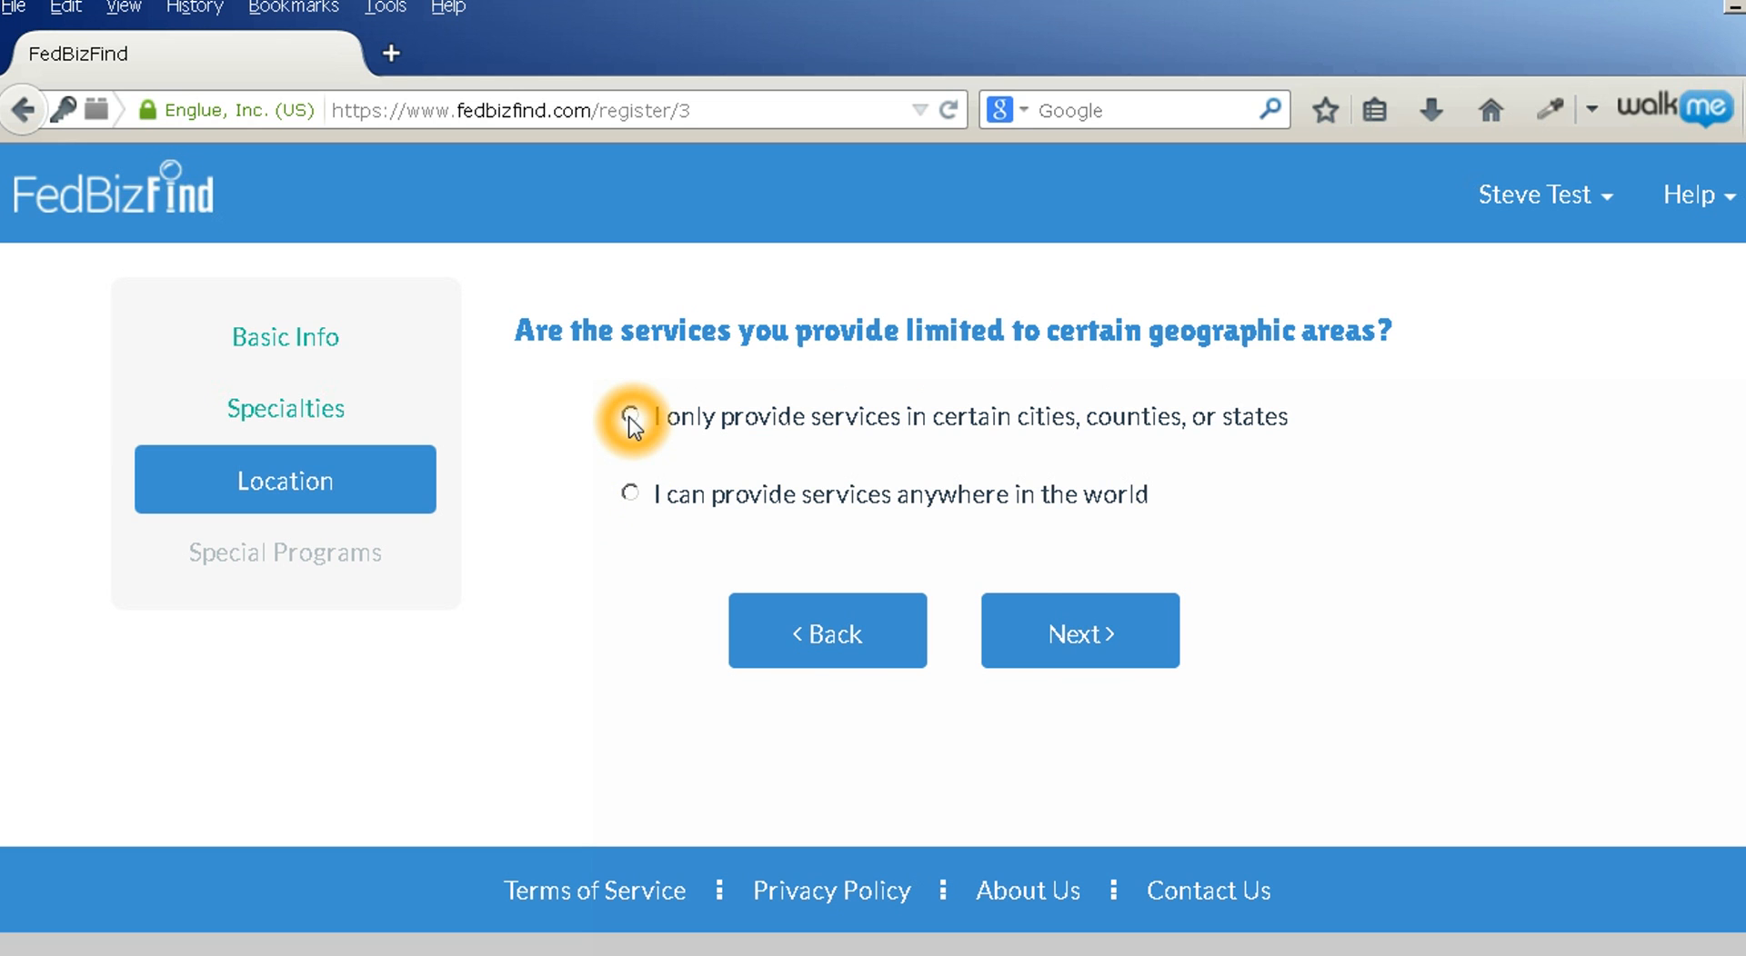
left_click(630, 418)
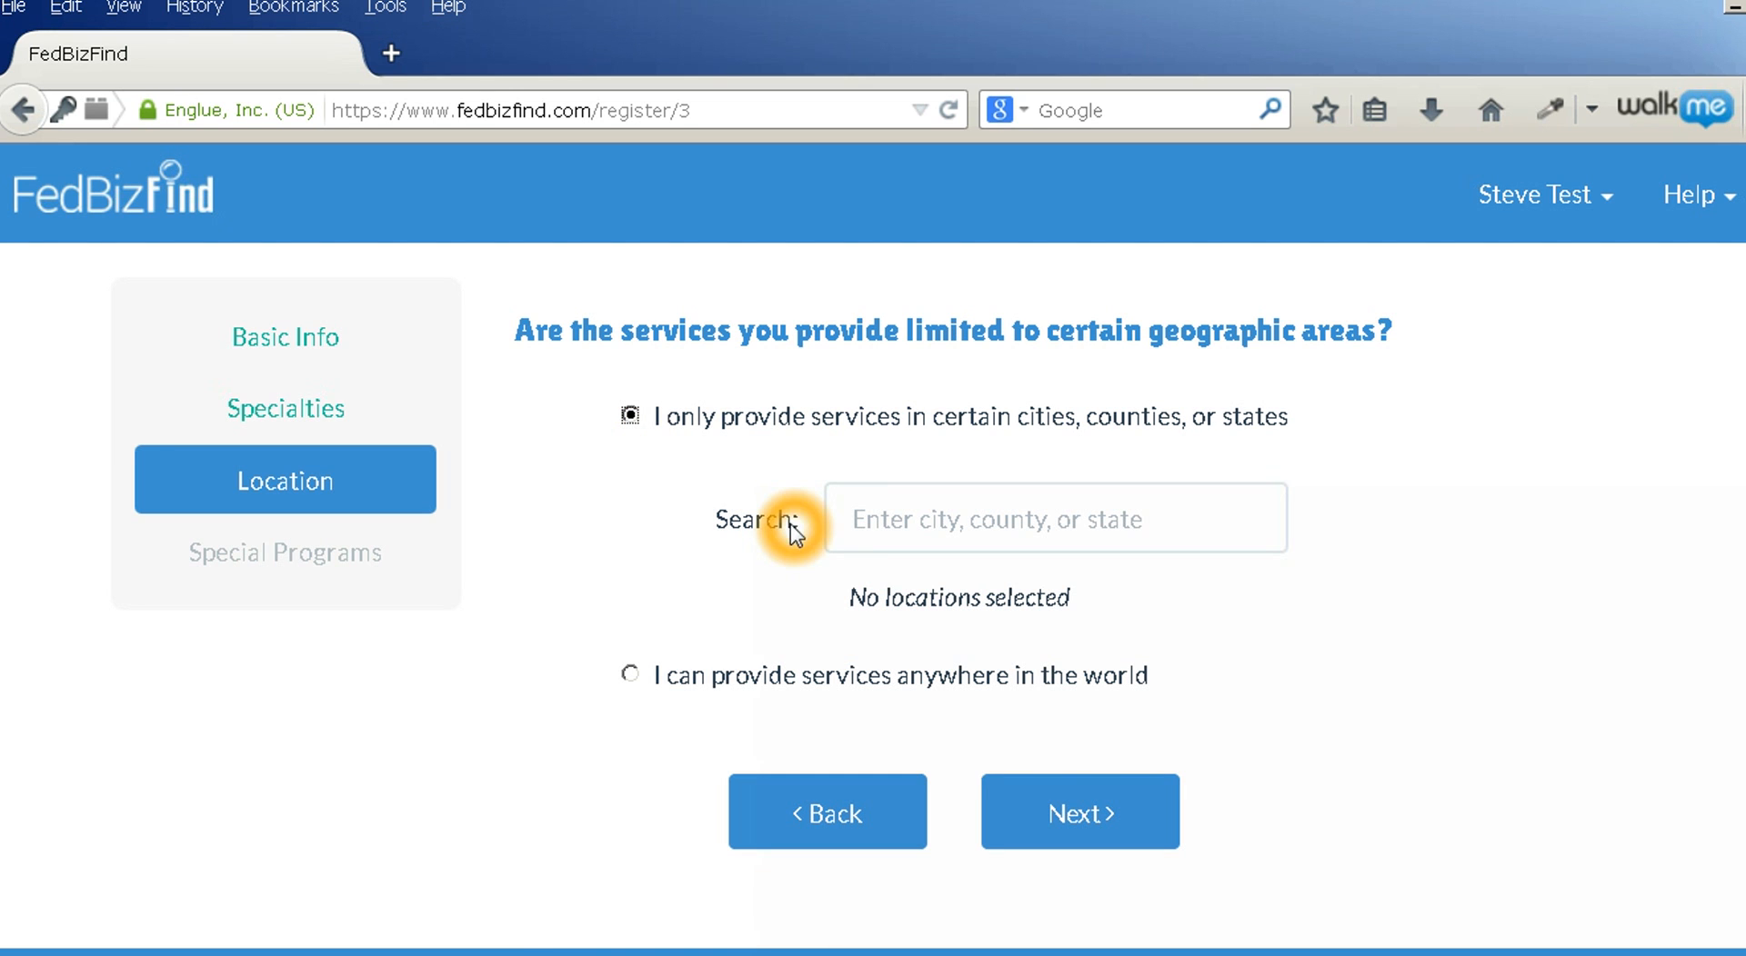
left_click(857, 521)
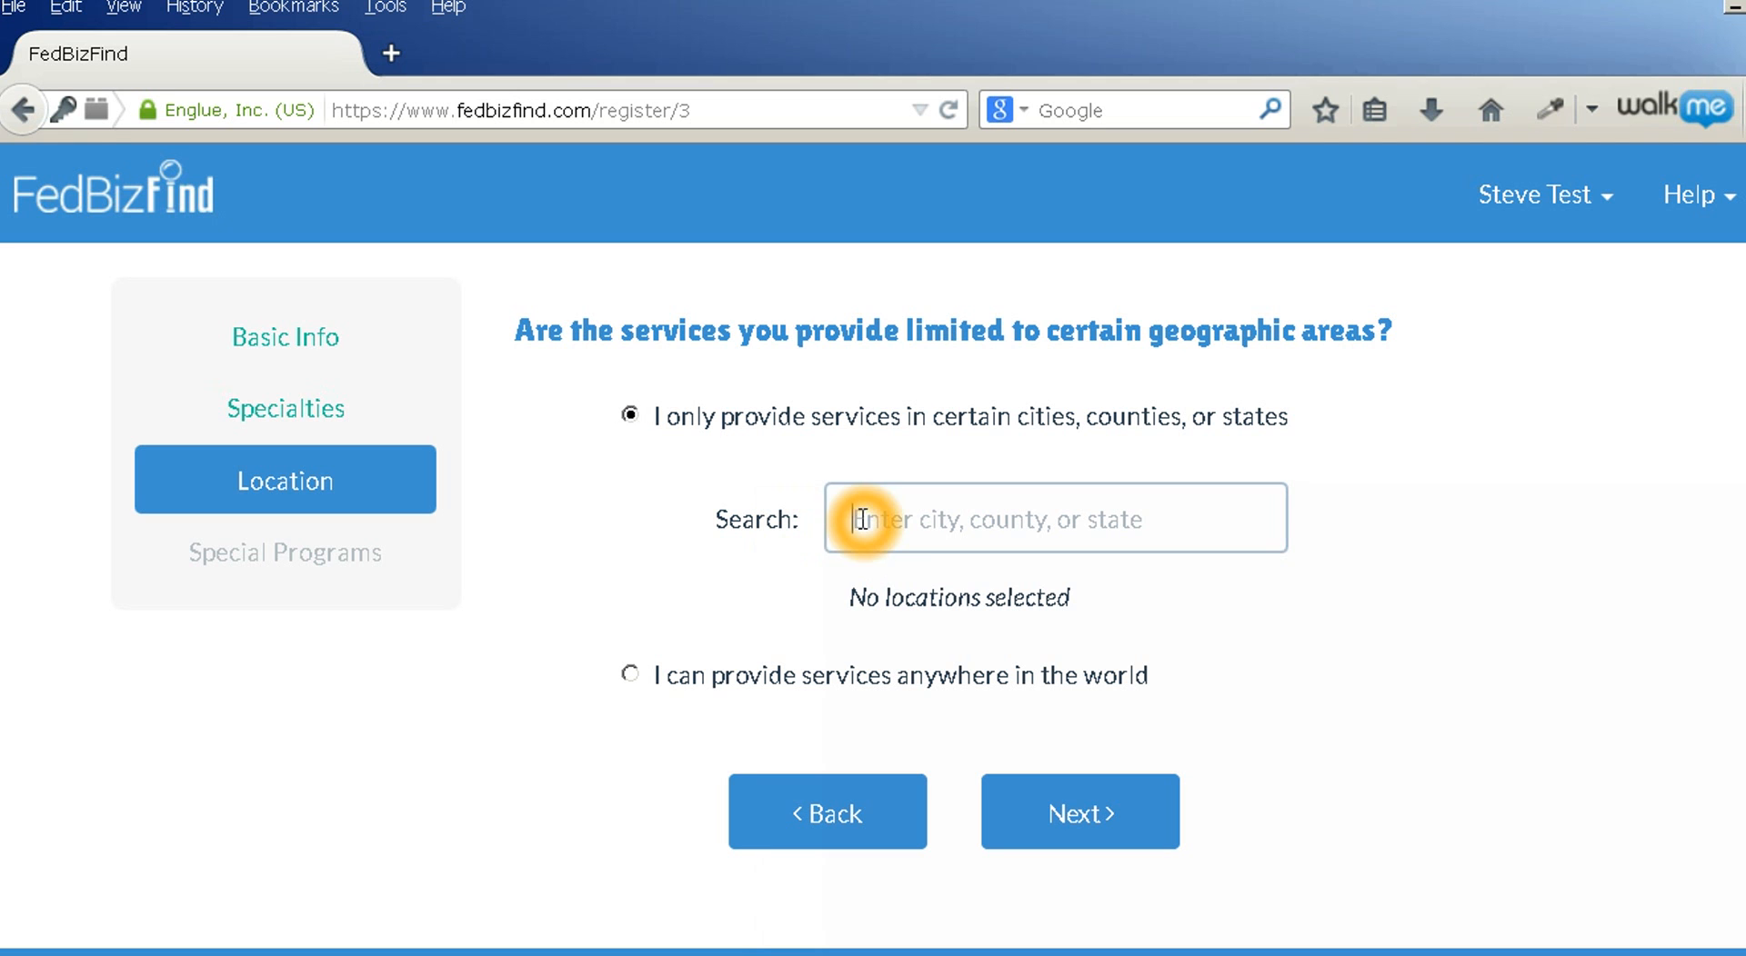
type("new york")
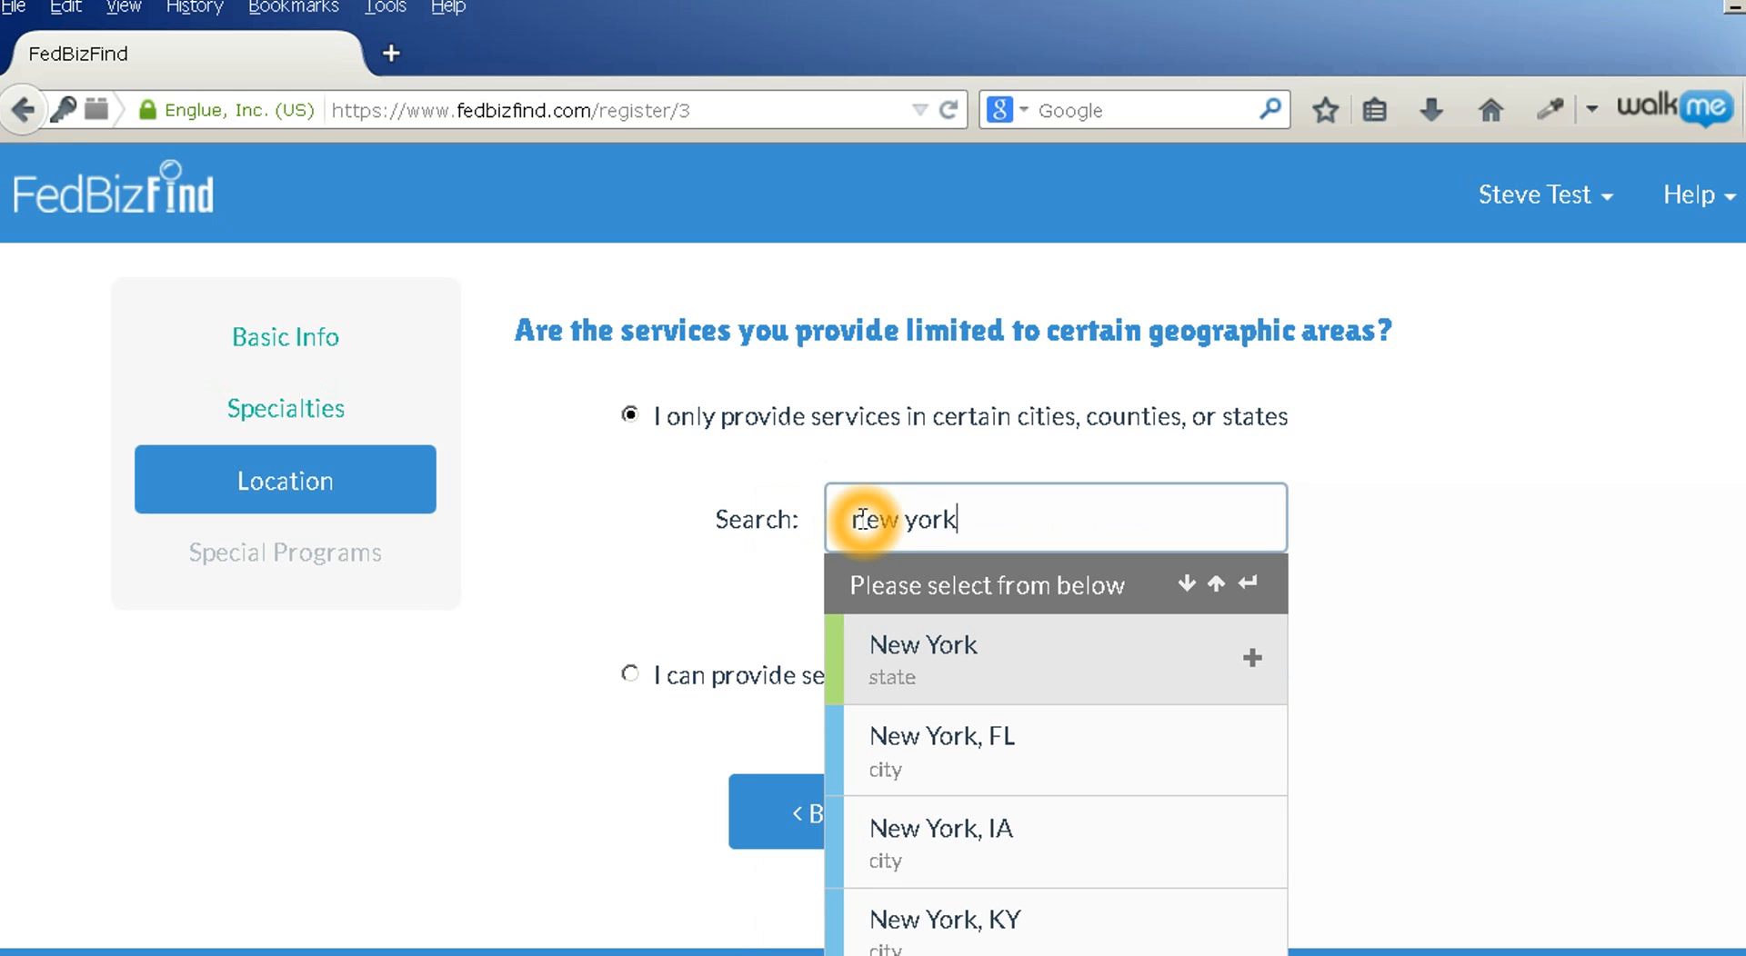
key("BackSpace")
key("BackSpace")
key("BackSpace")
key("BackSpace")
key("BackSpace")
key("BackSpace")
key("BackSpace")
key("BackSpace")
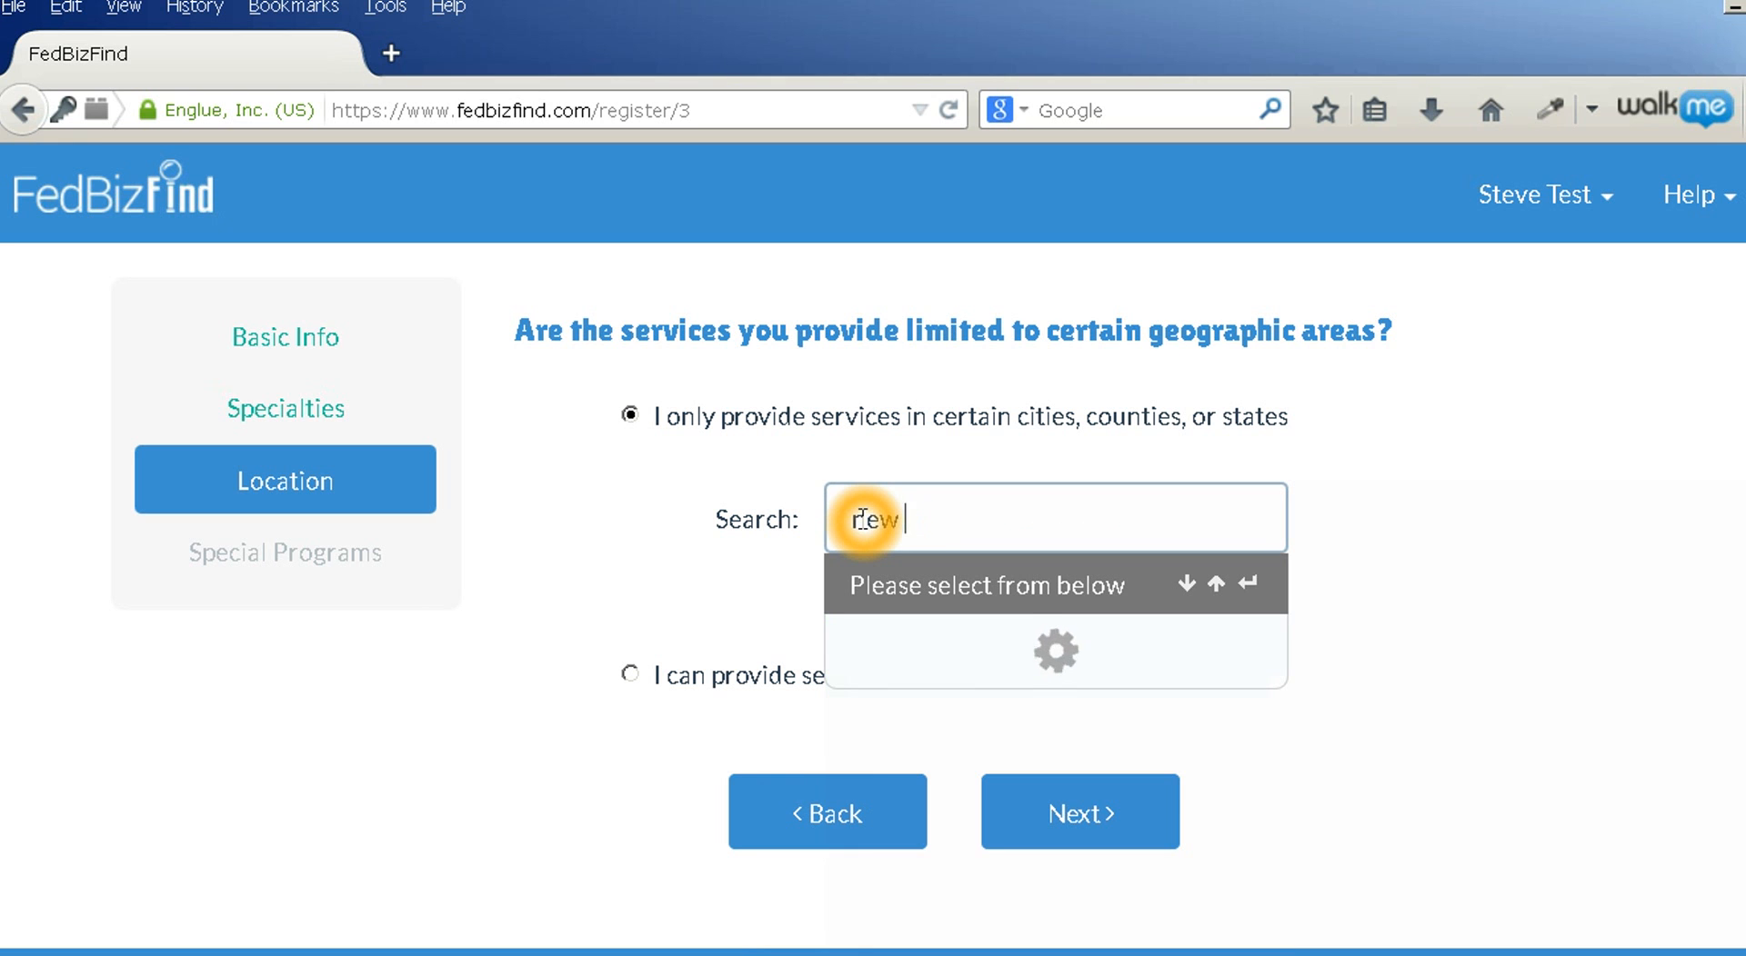
left_click(629, 674)
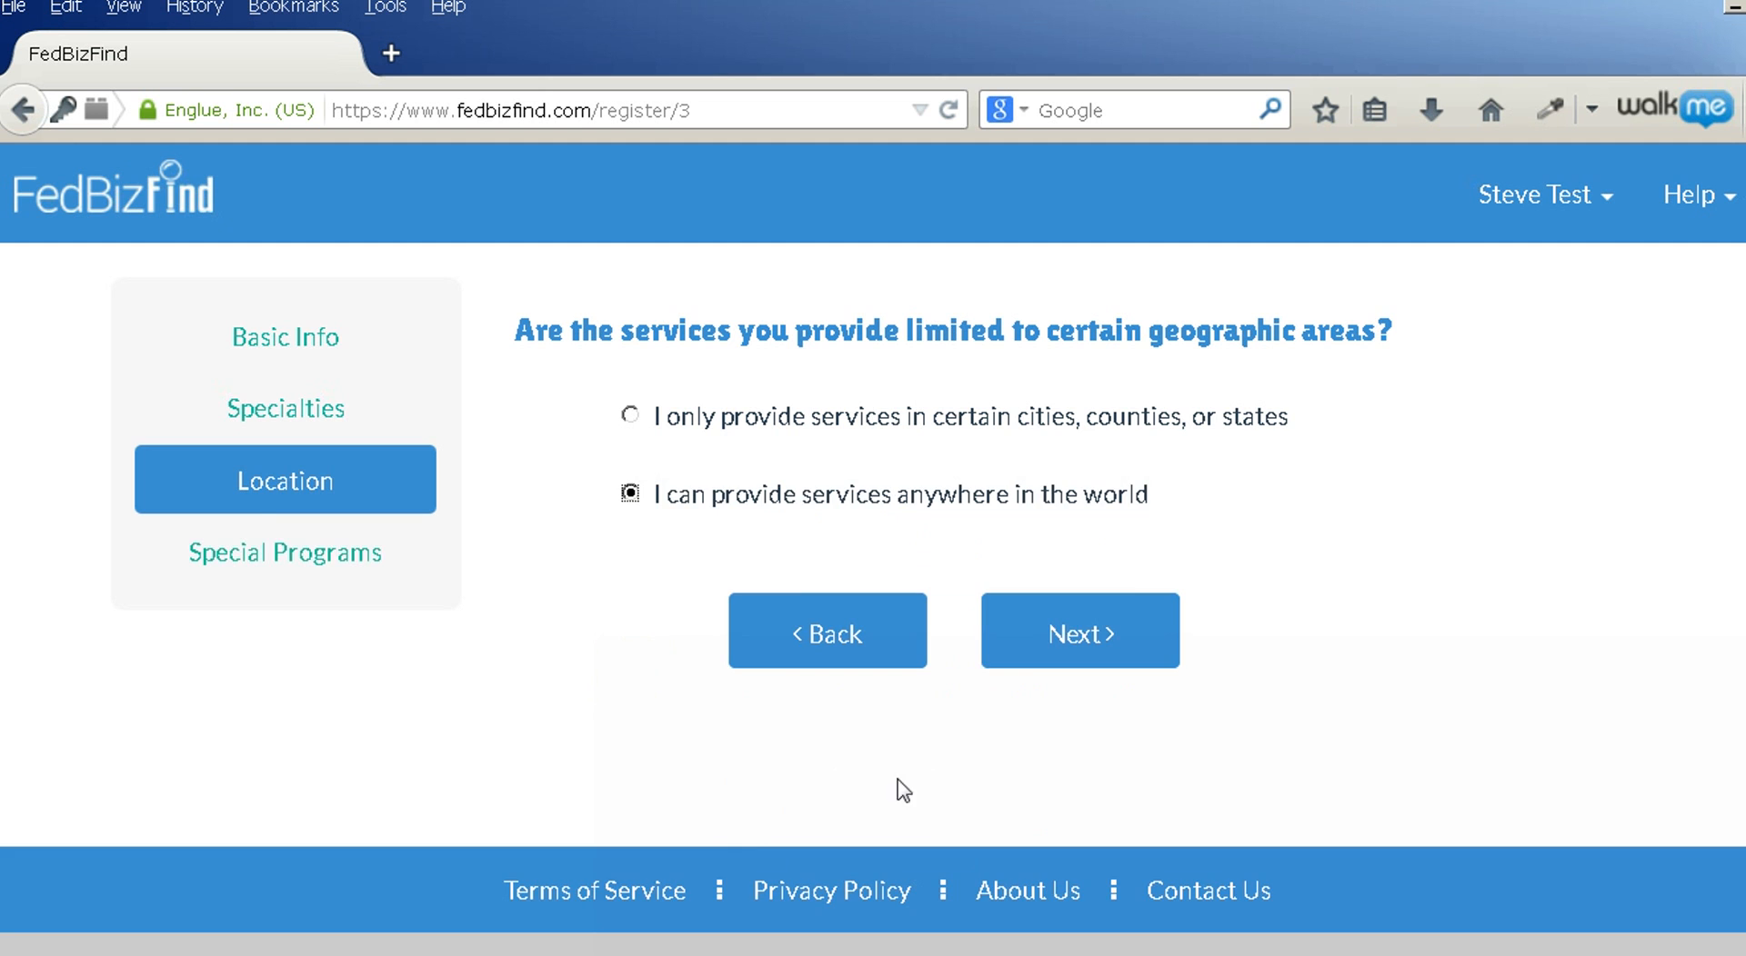
left_click(1056, 637)
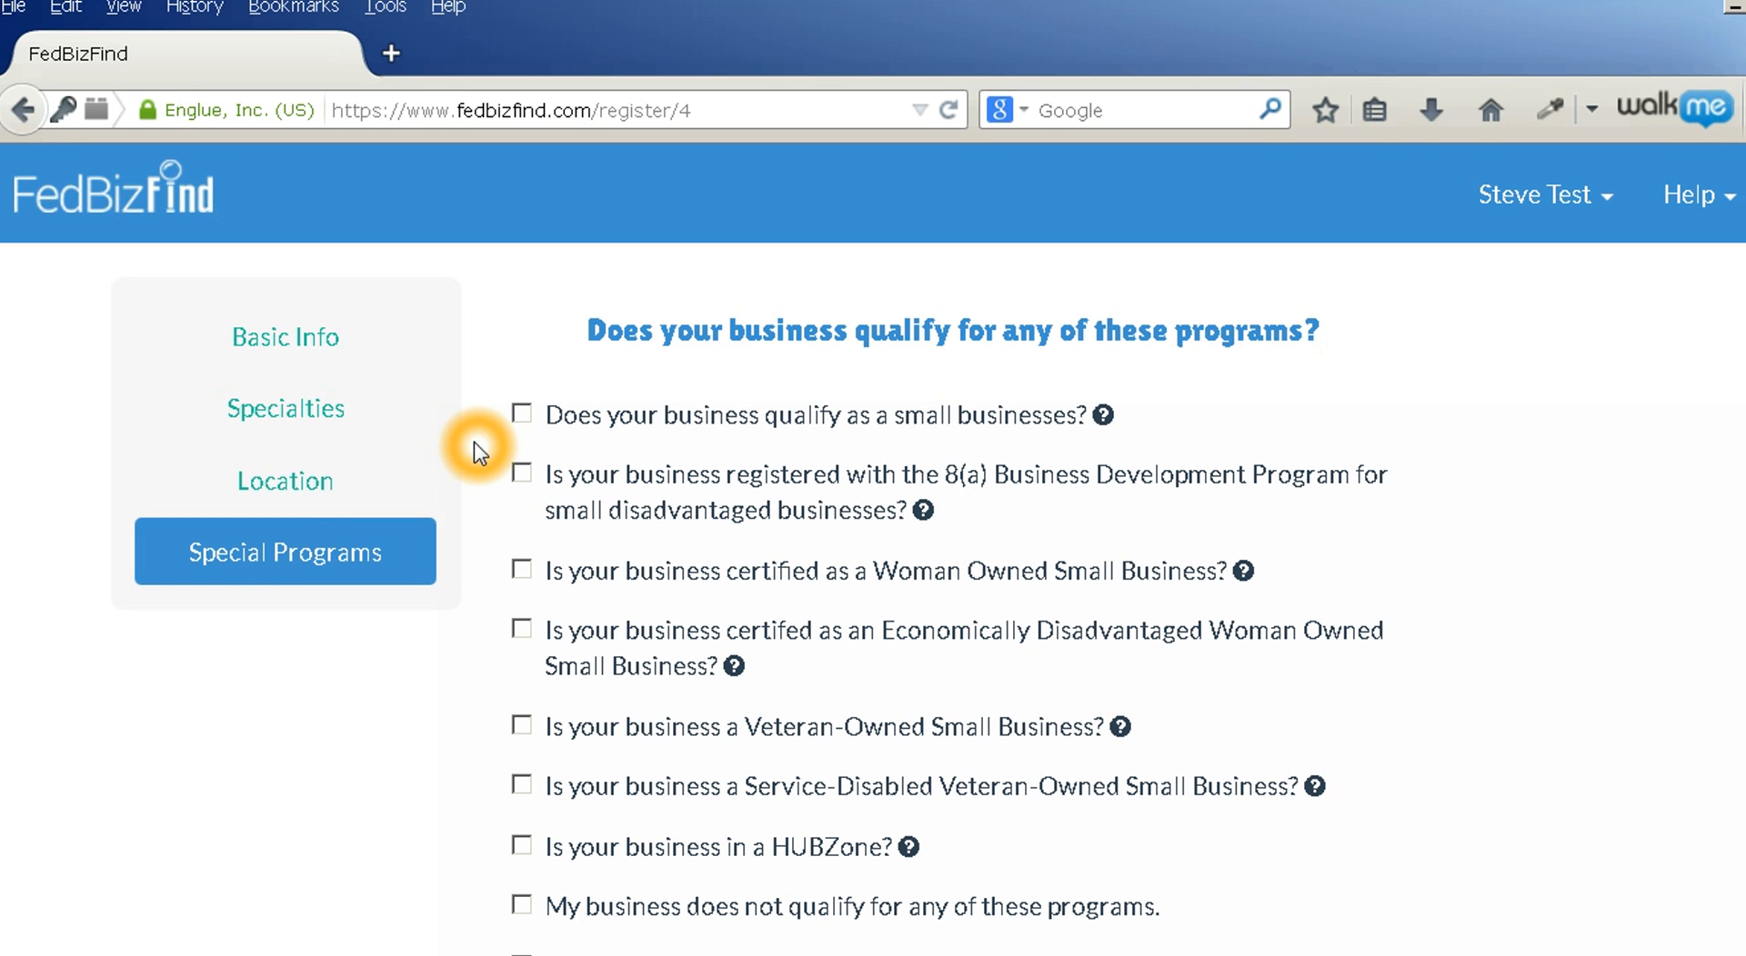
Mark the business as small and review the woman-owned program eligibility help
left_click(522, 417)
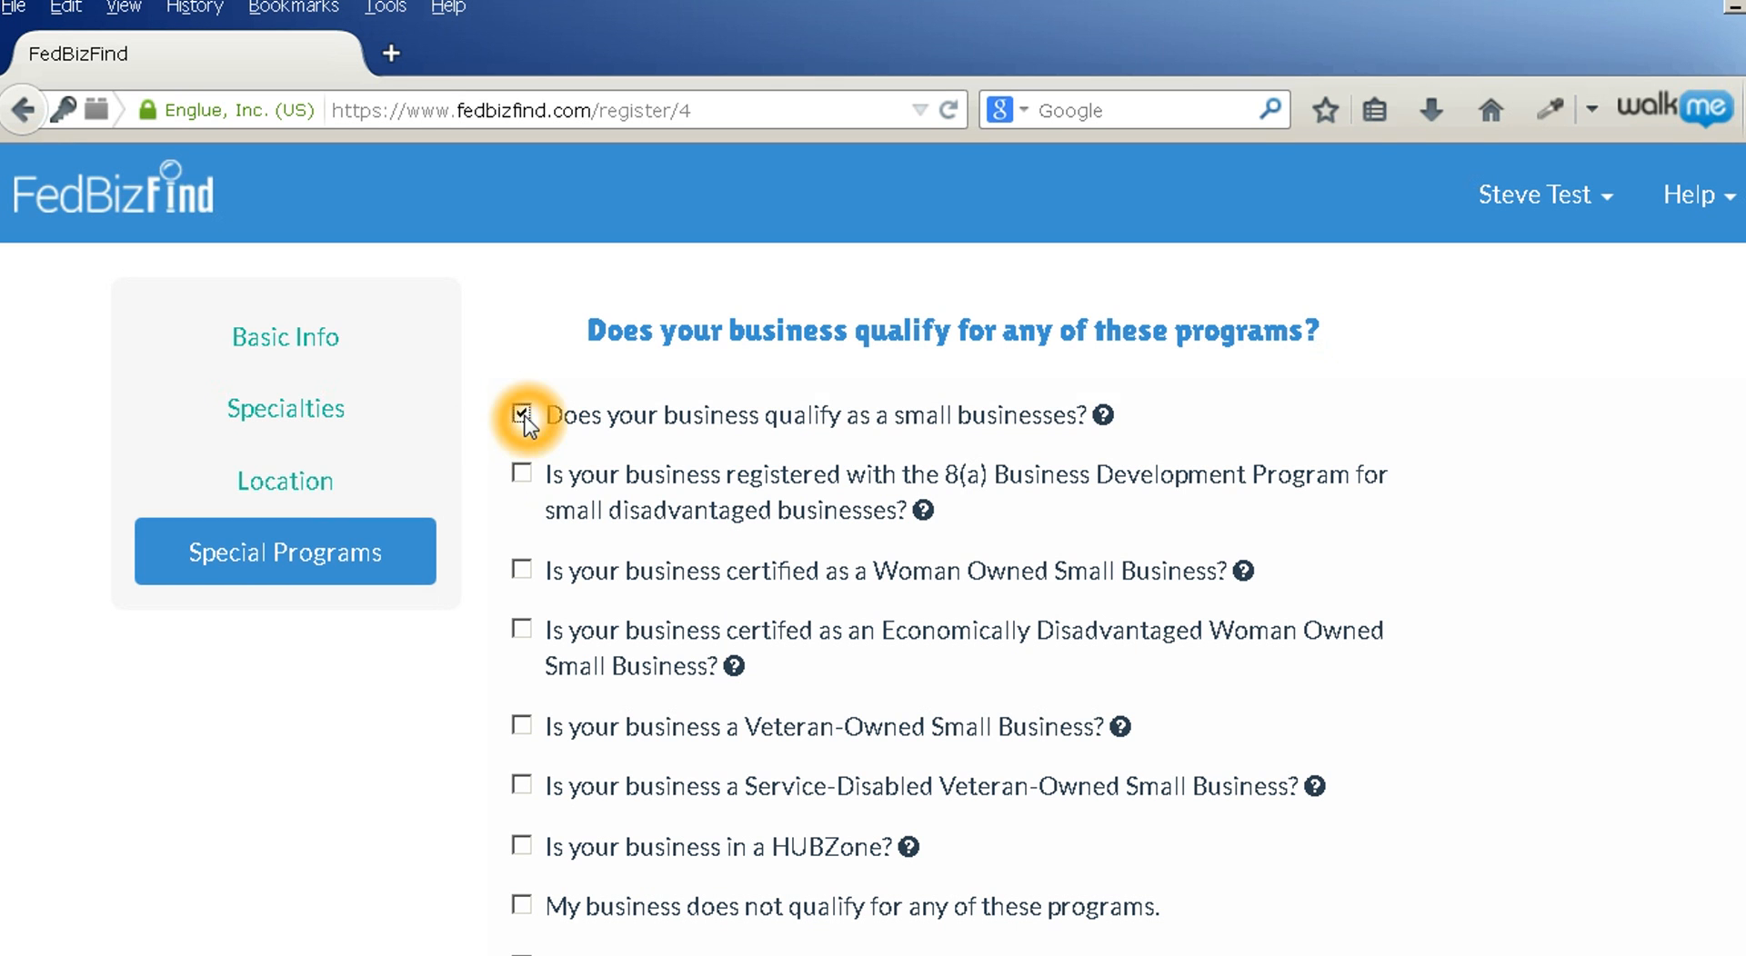
left_click(889, 577)
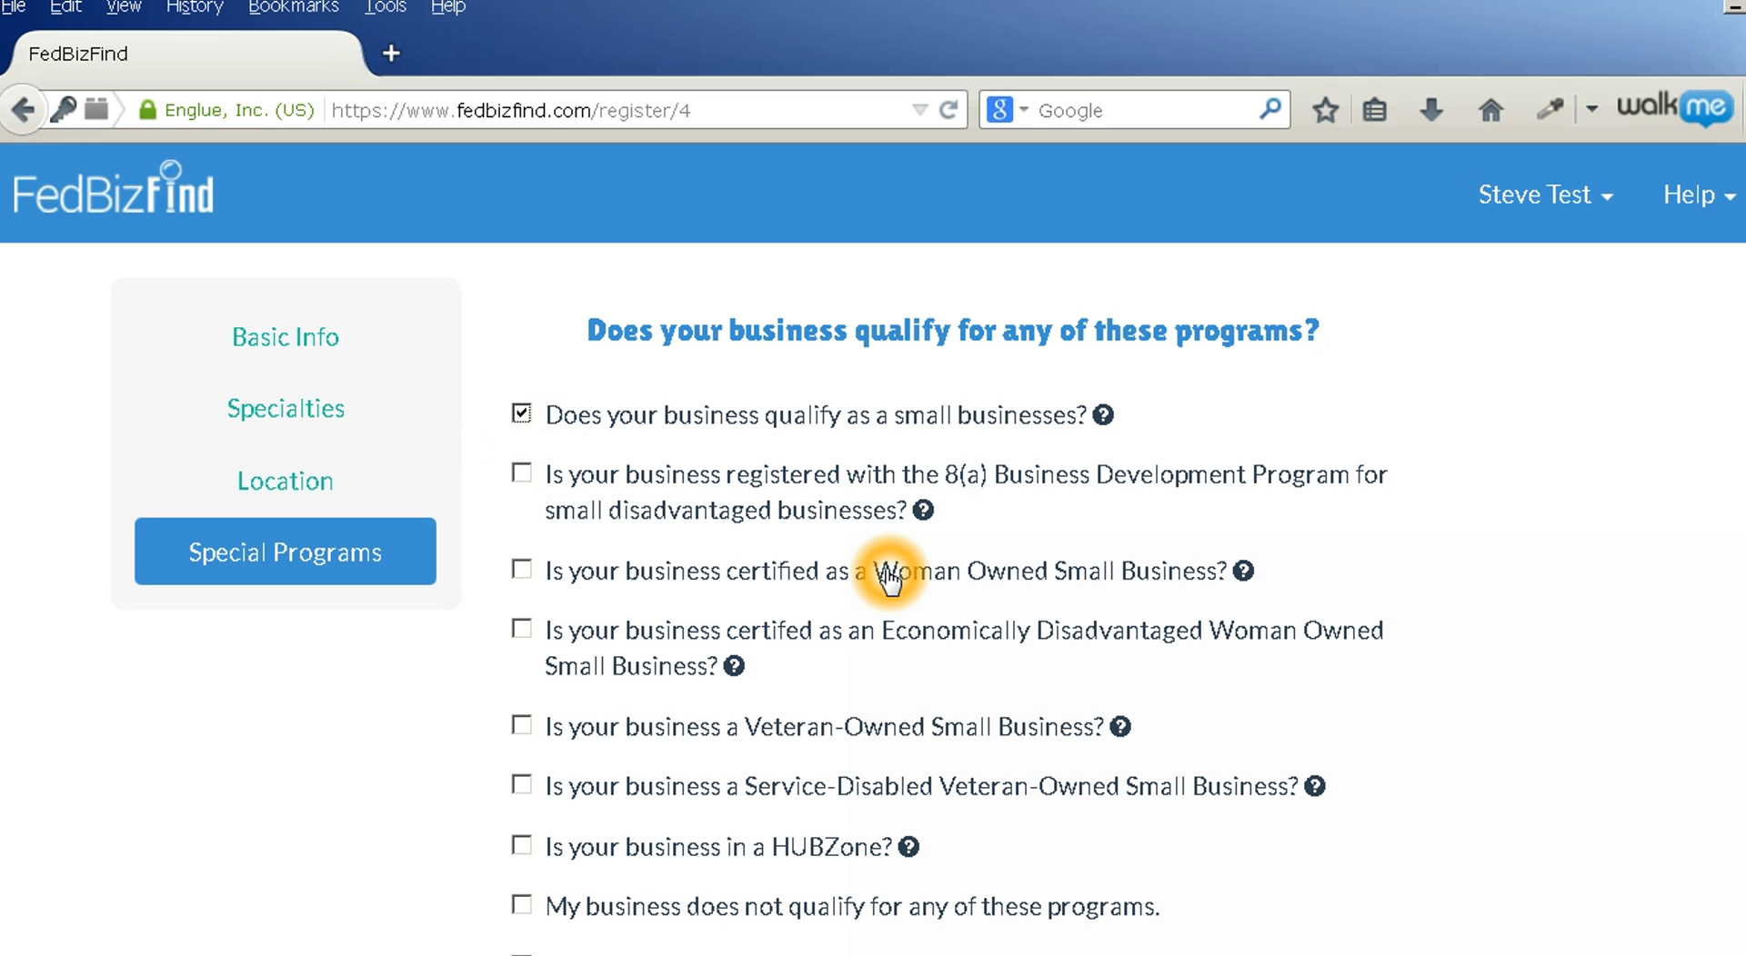
left_click(760, 730)
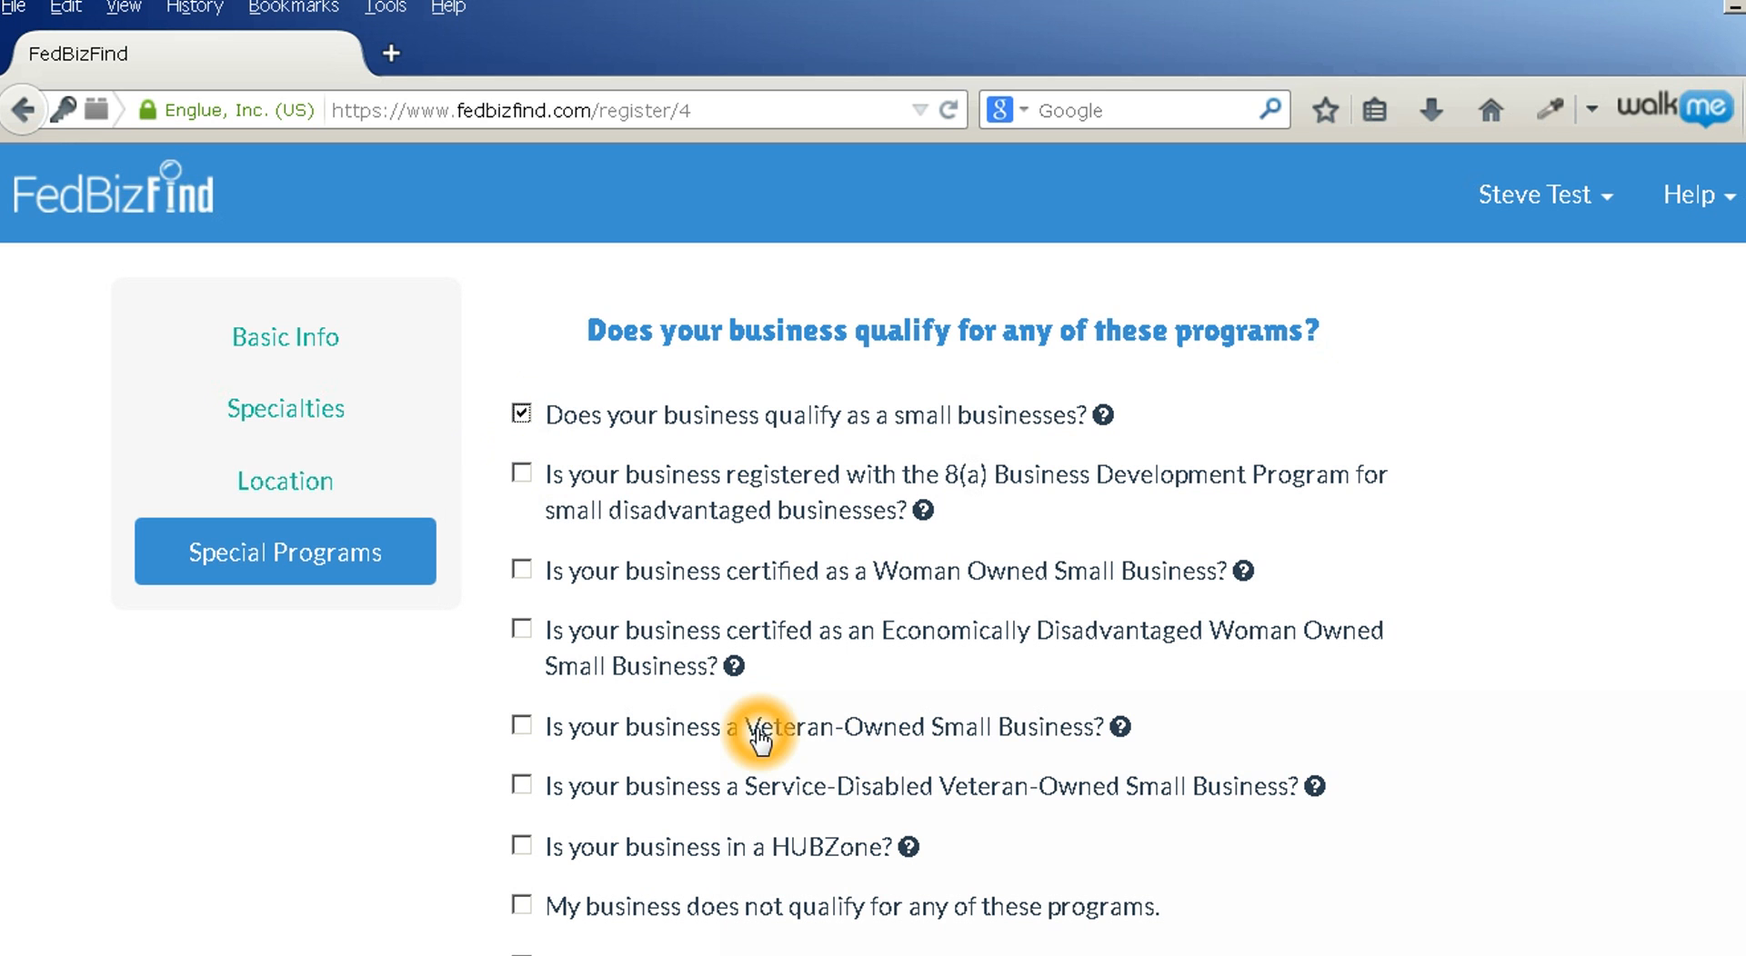
left_click(453, 651)
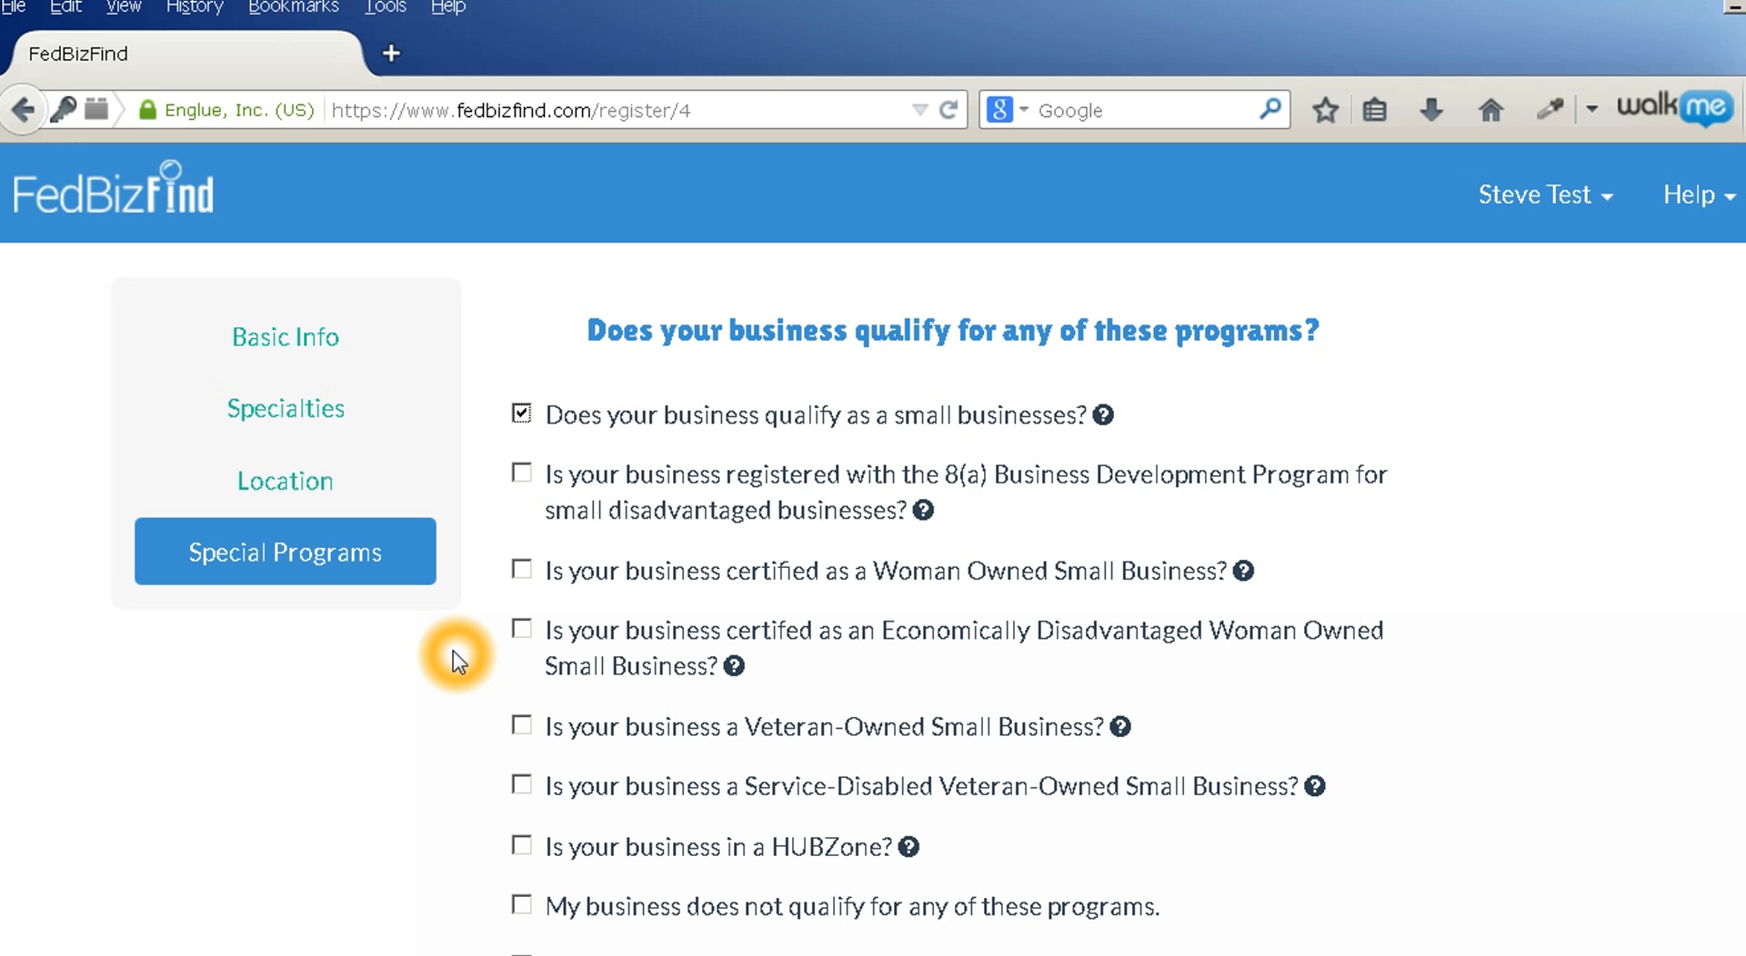
scroll(453, 651, "down", 3)
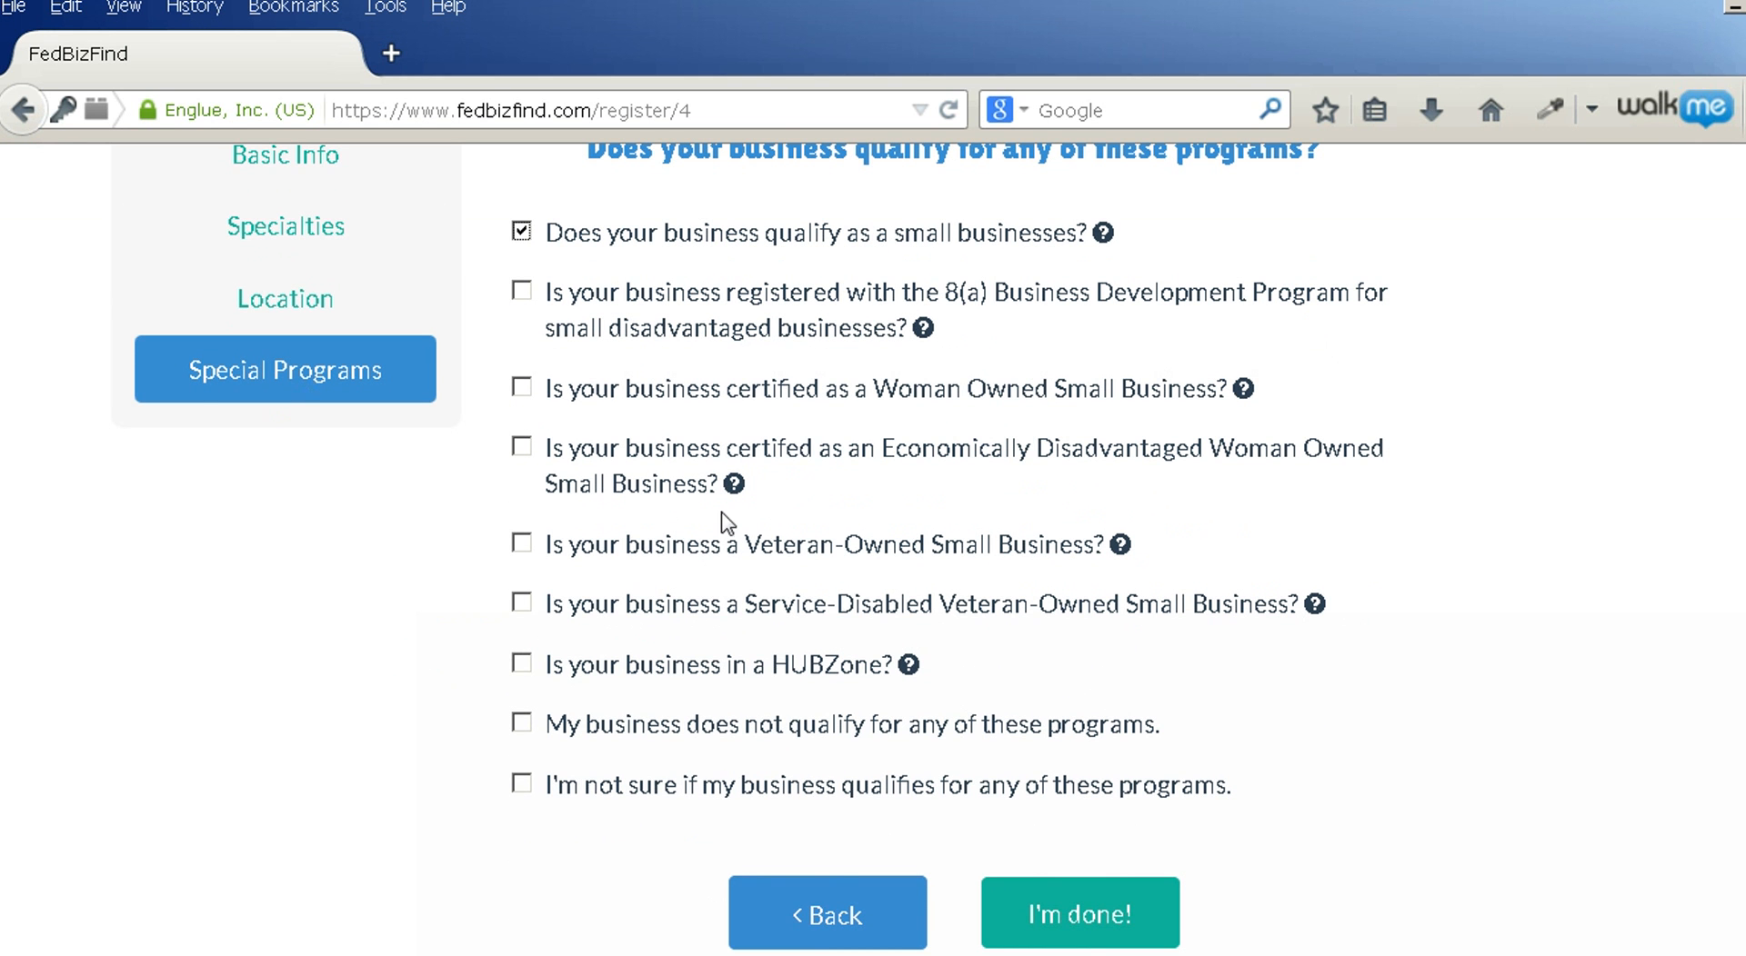
left_click(733, 484)
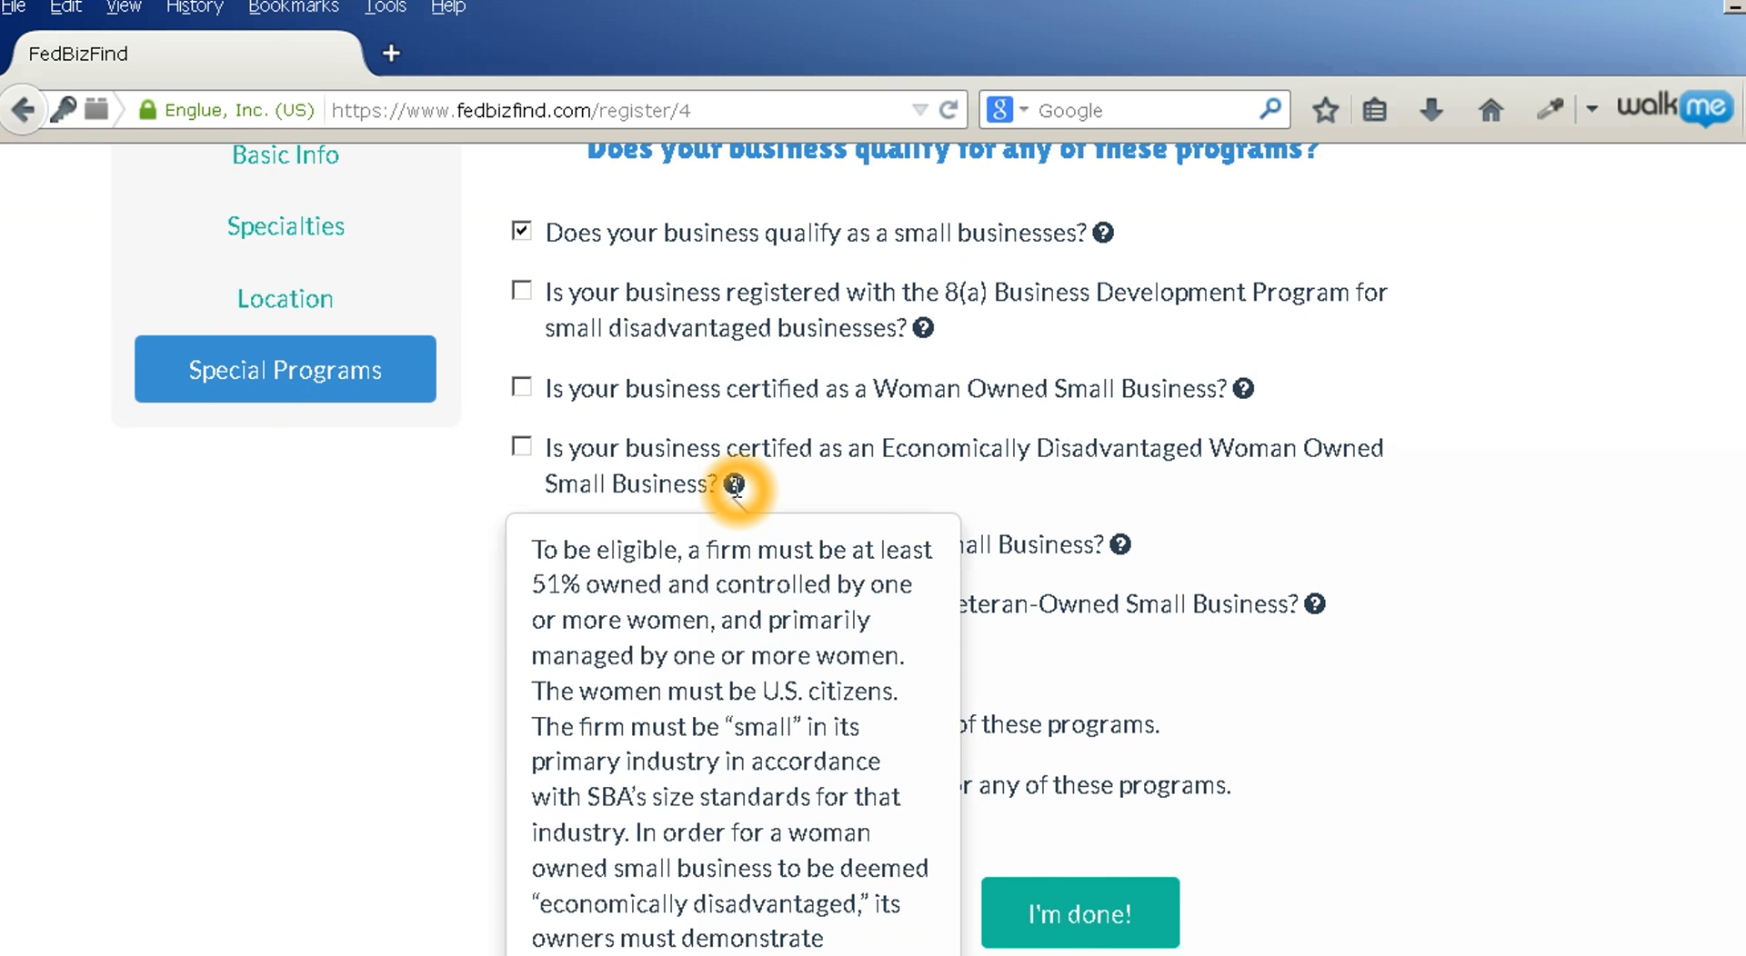
scroll(735, 485, "down", 3)
left_click(716, 916)
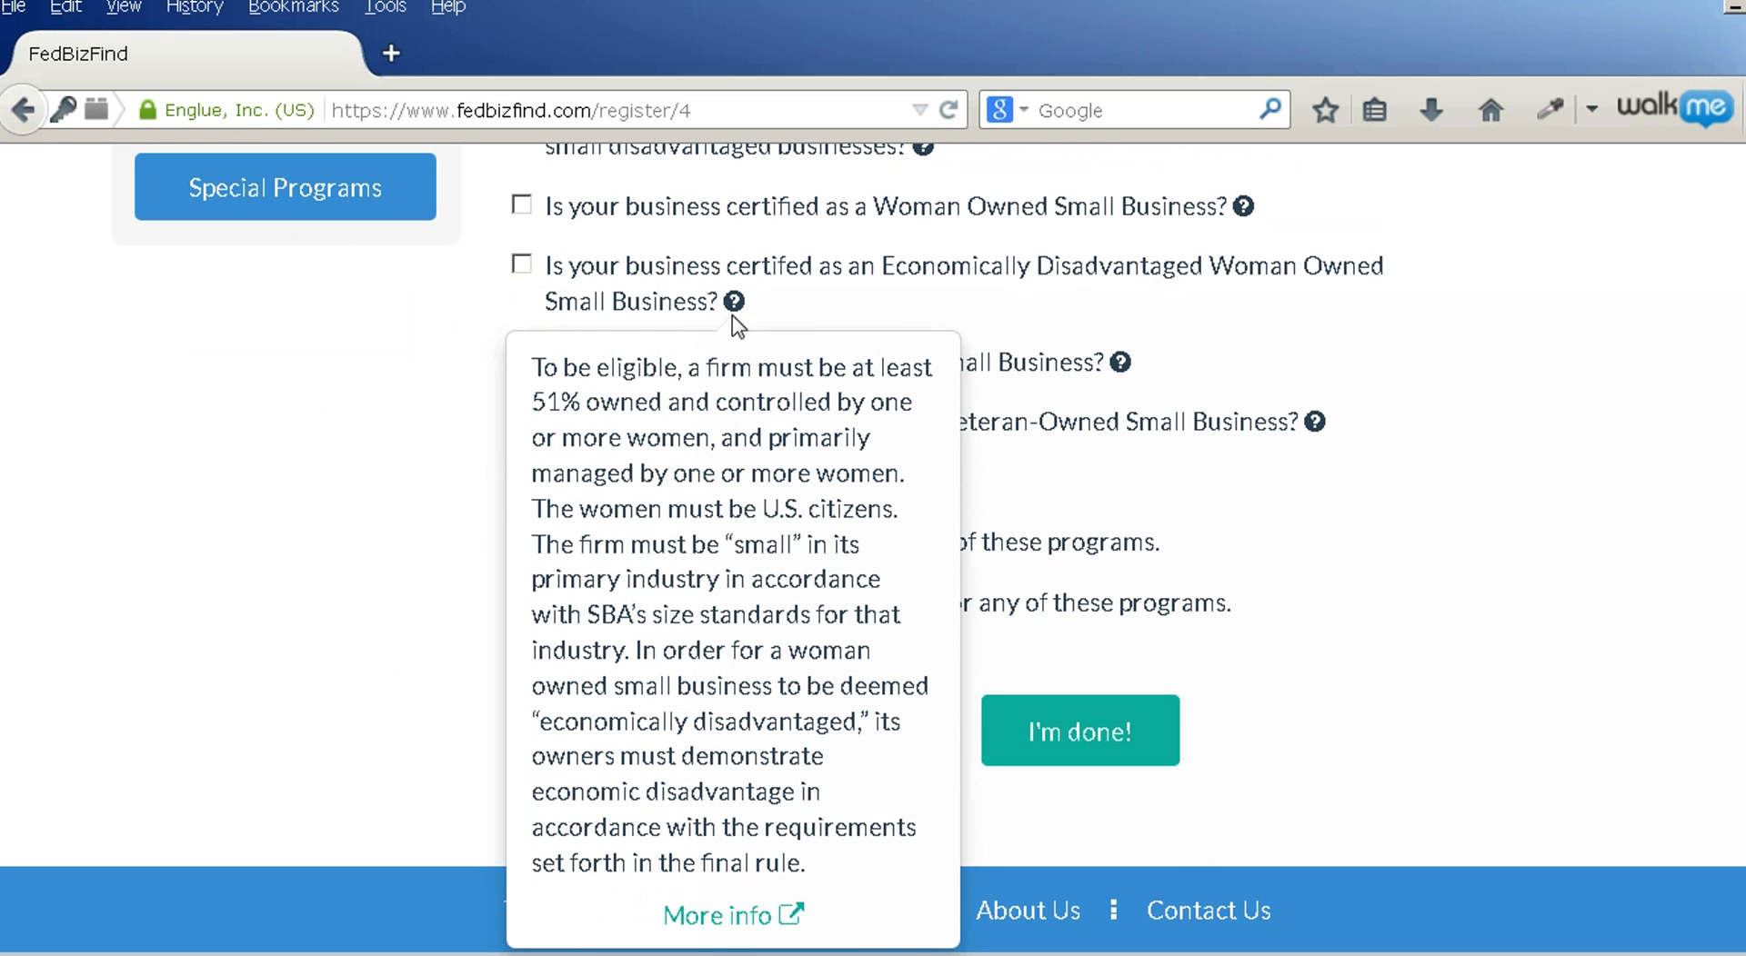
Complete the Special Programs step with I'm done! to reach matched opportunities
left_click(566, 608)
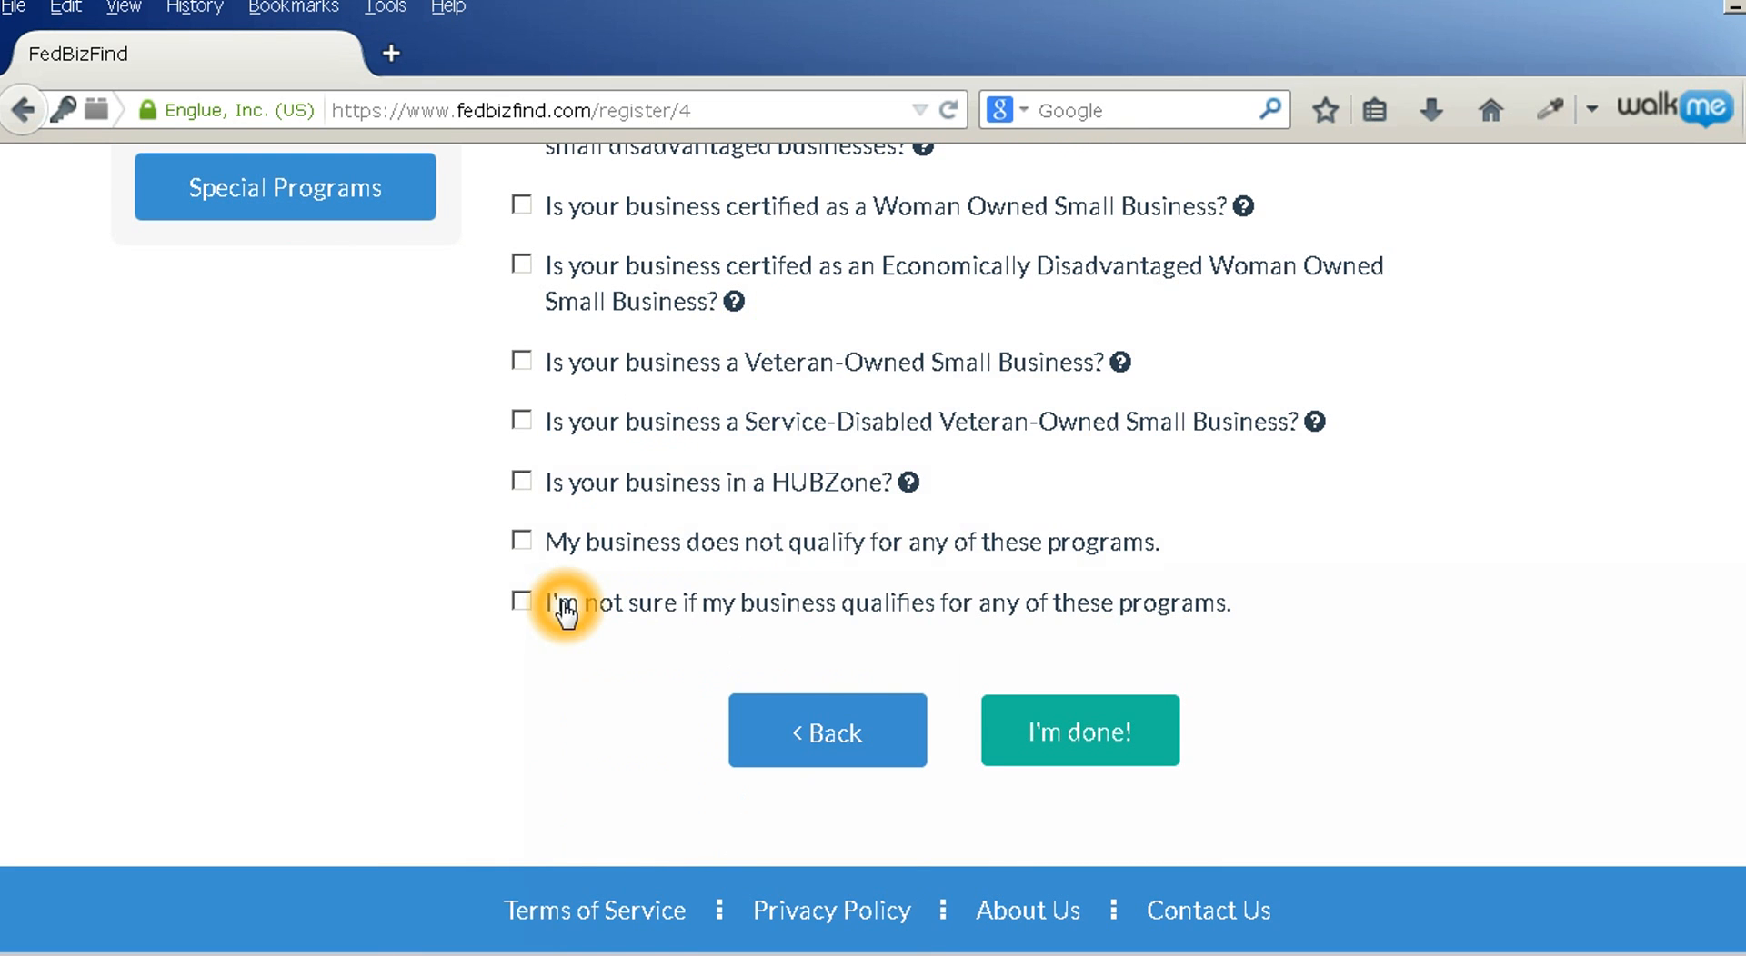
left_click(564, 547)
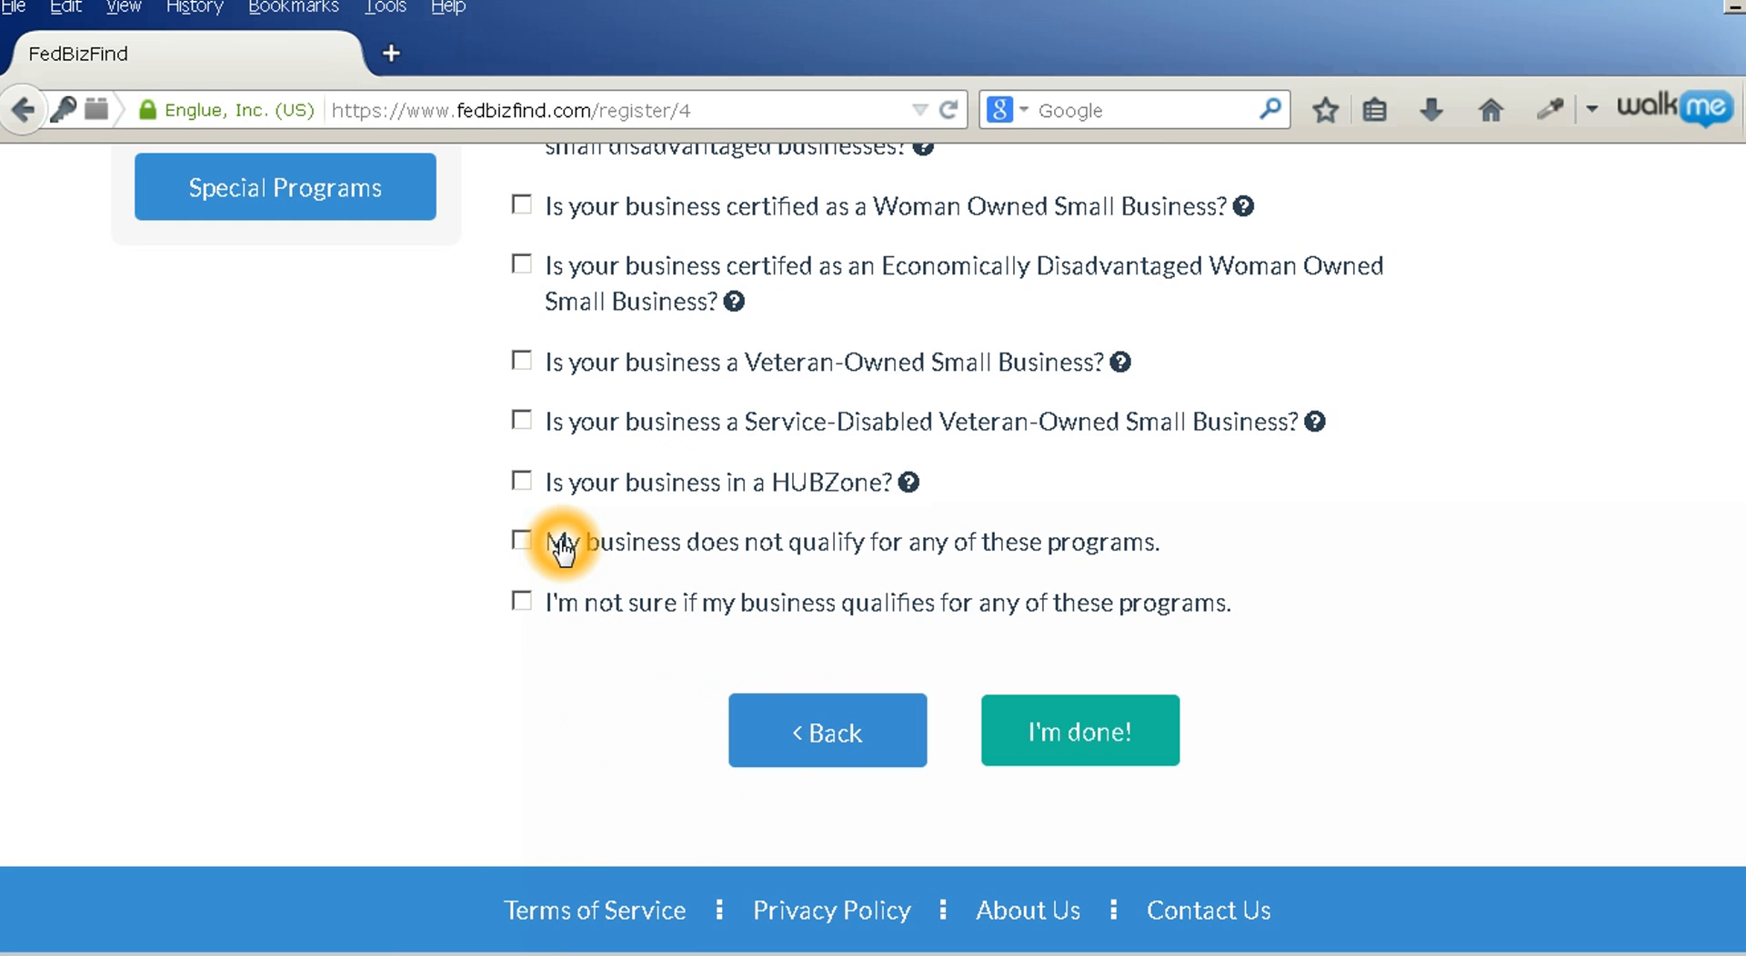
scroll(472, 555, "up", 3)
scroll(444, 558, "down", 3)
left_click(1078, 739)
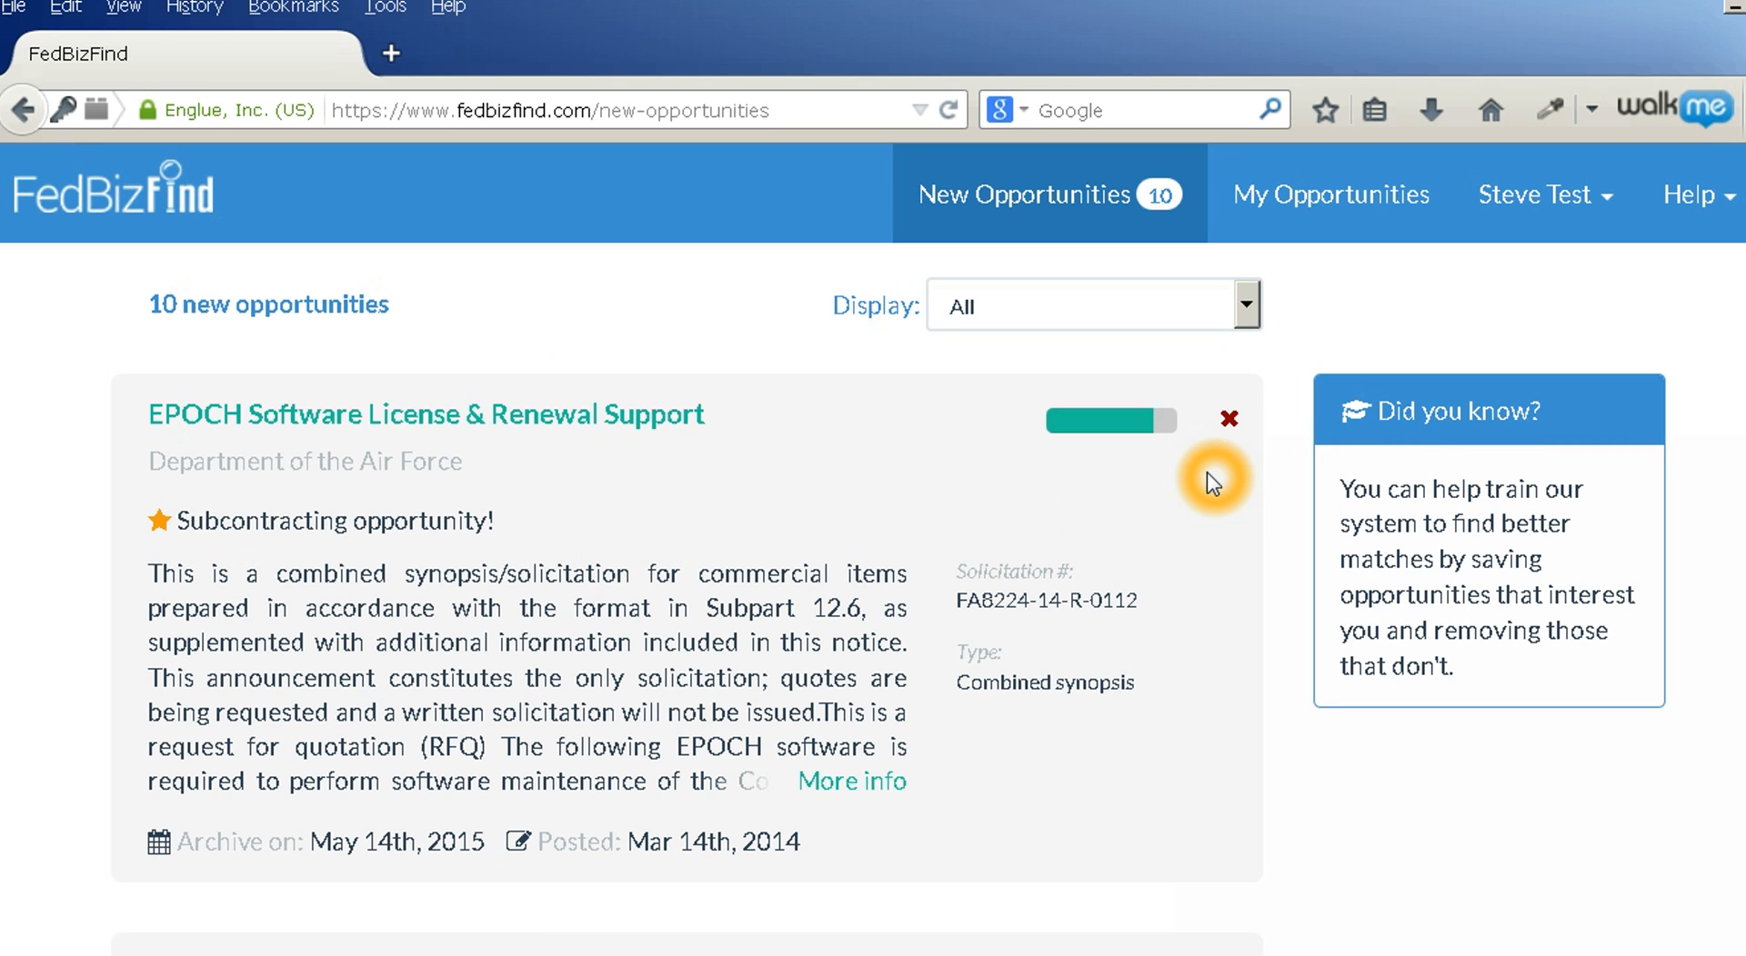
Filter the 10 matches to Subcontracting opportunities and open EPOCH Software License & Renewal Support
mouse_move(1120, 433)
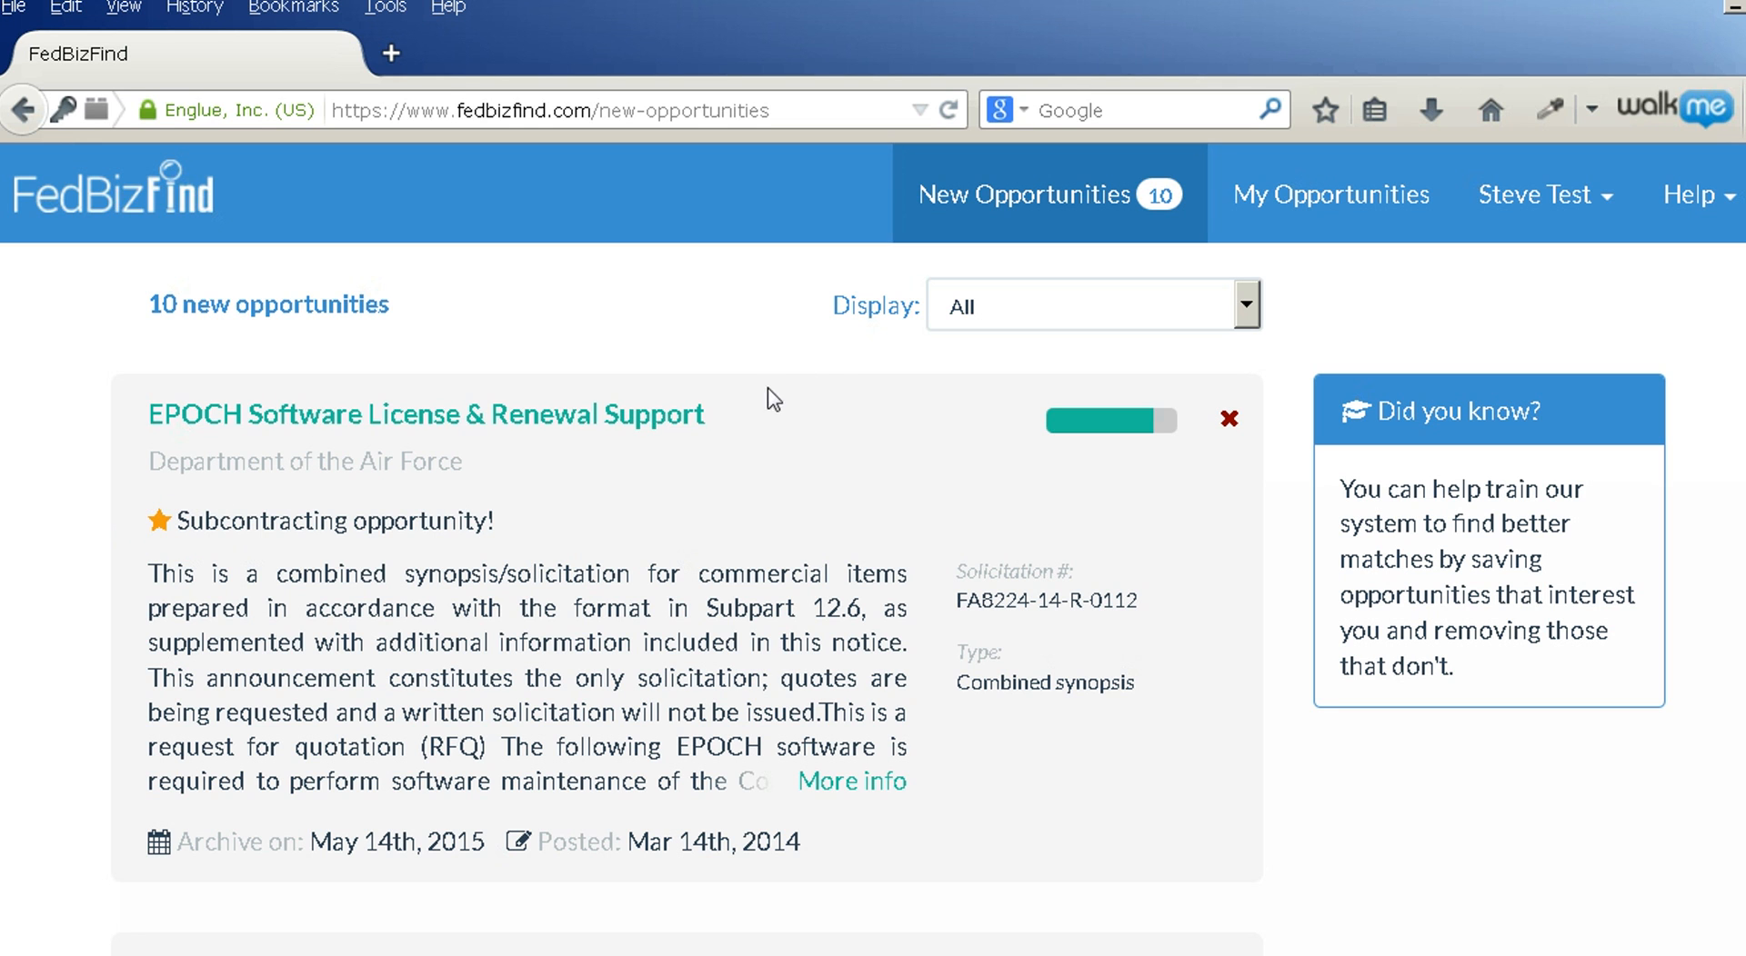
left_click(873, 305)
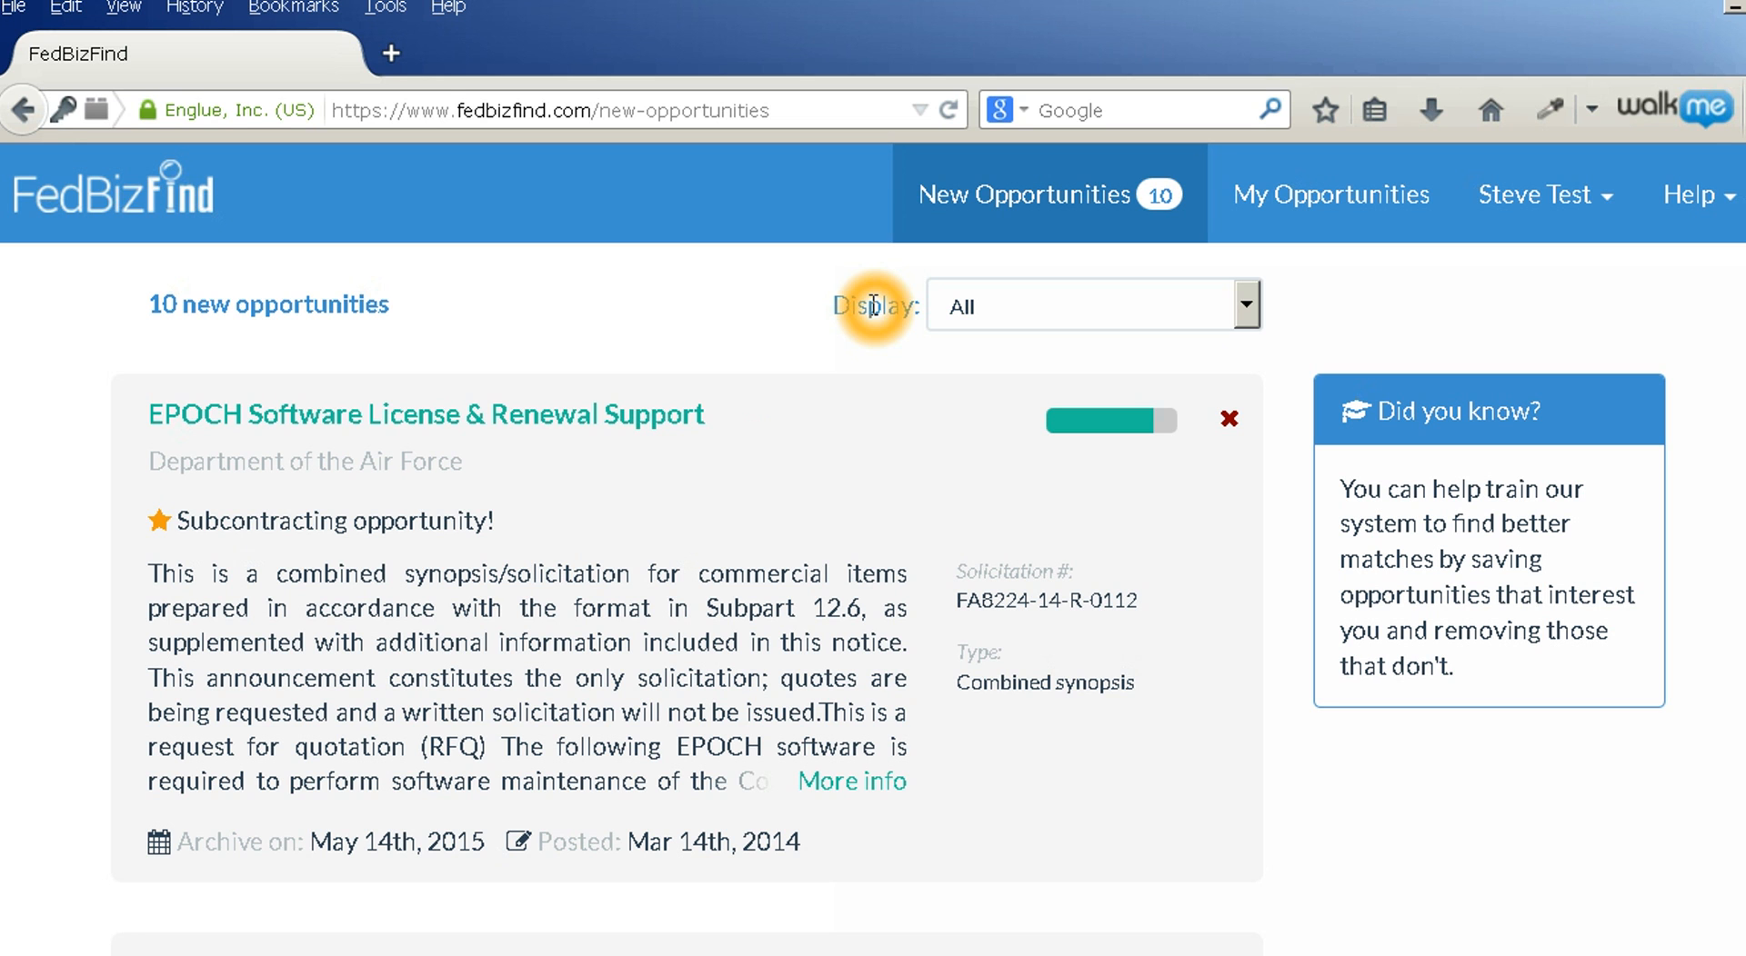
left_click(995, 318)
left_click(1002, 373)
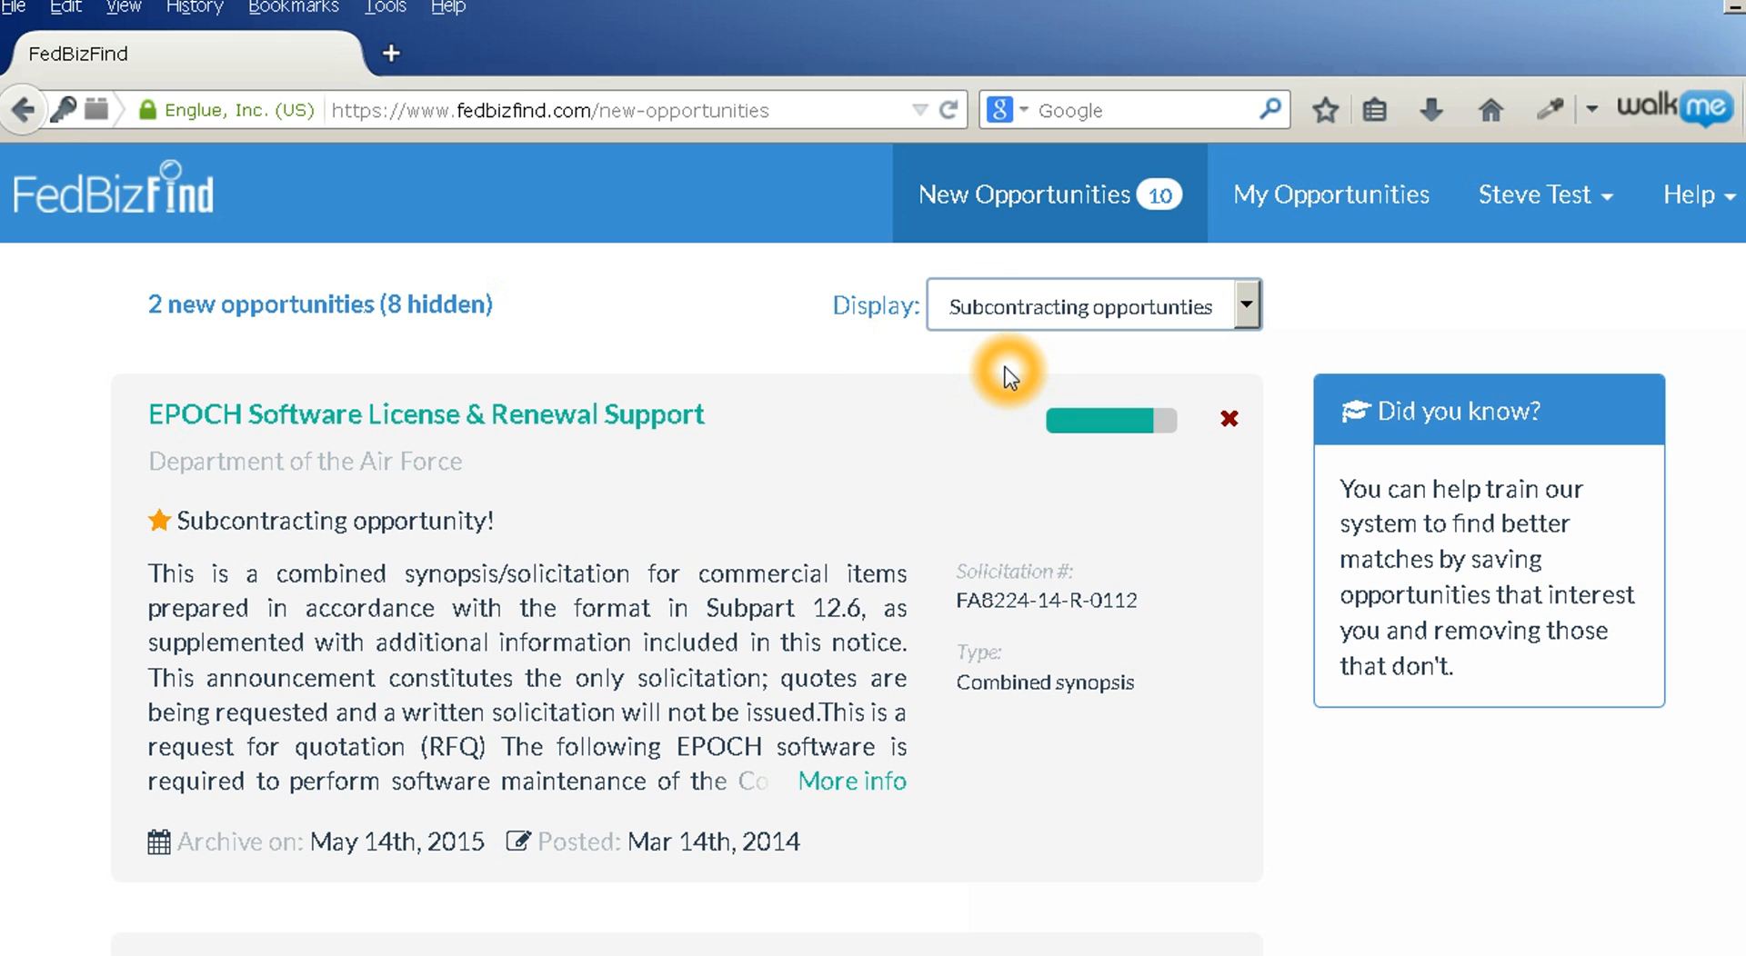
left_click(333, 432)
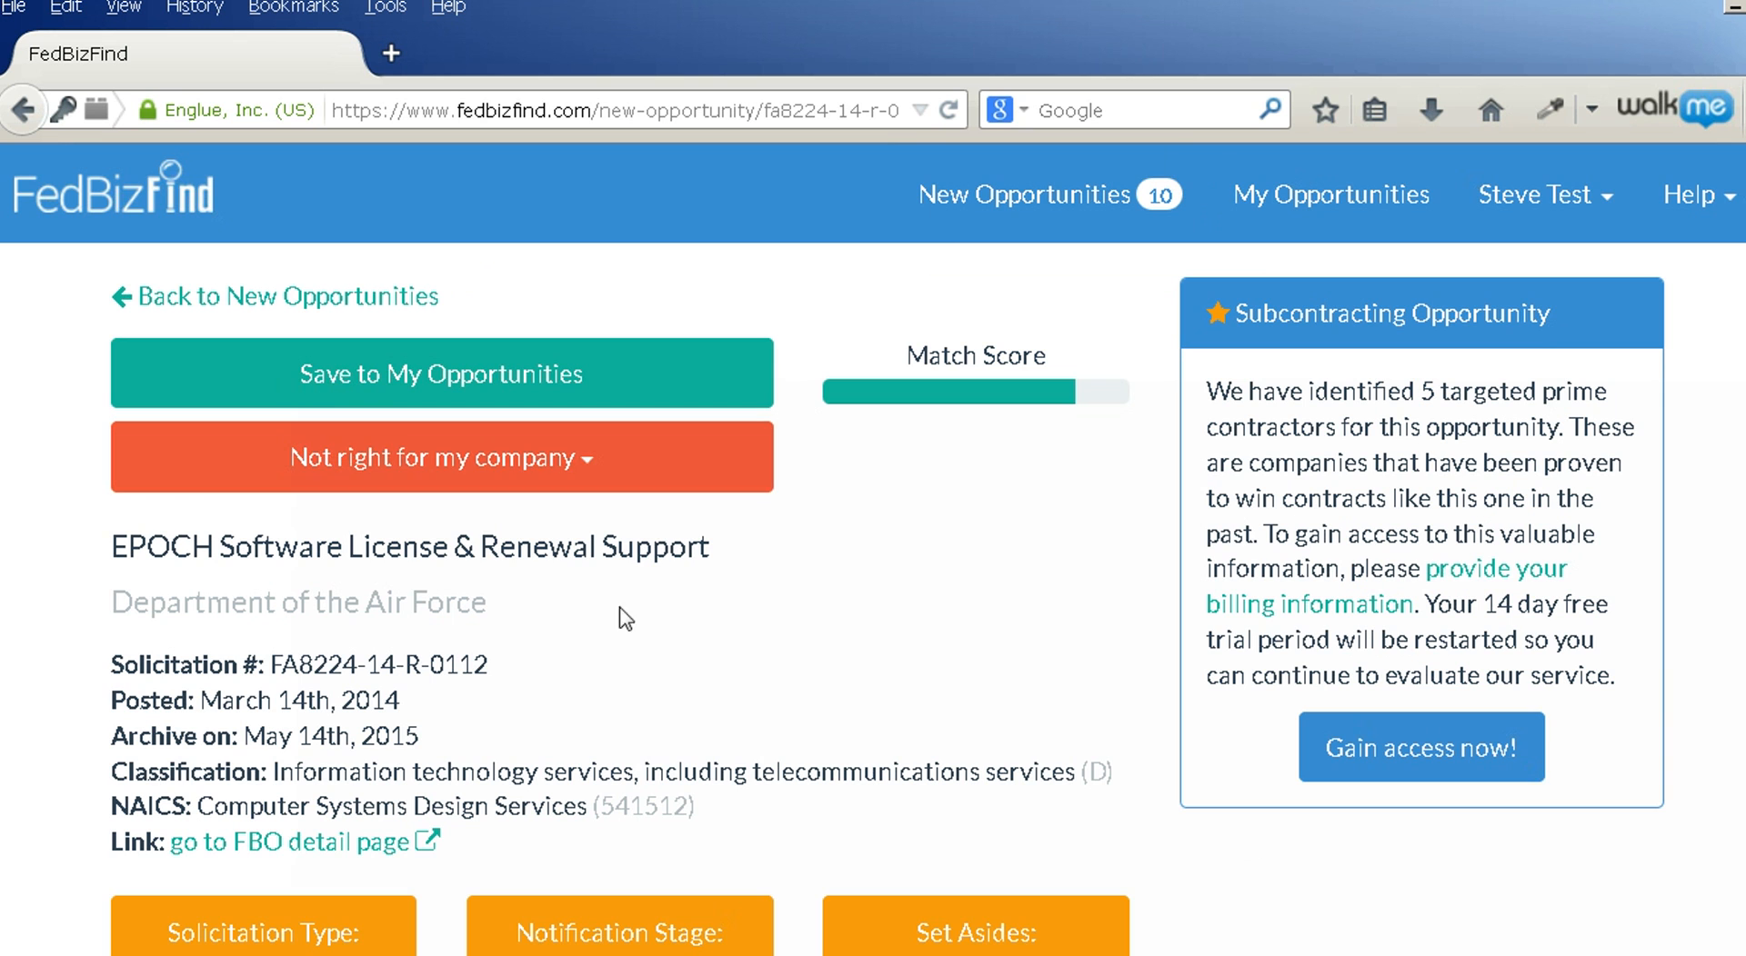
Check the Solicitation Type, Notification Stage and Set Asides explanations on the EPOCH opportunity
scroll(622, 669, "down", 3)
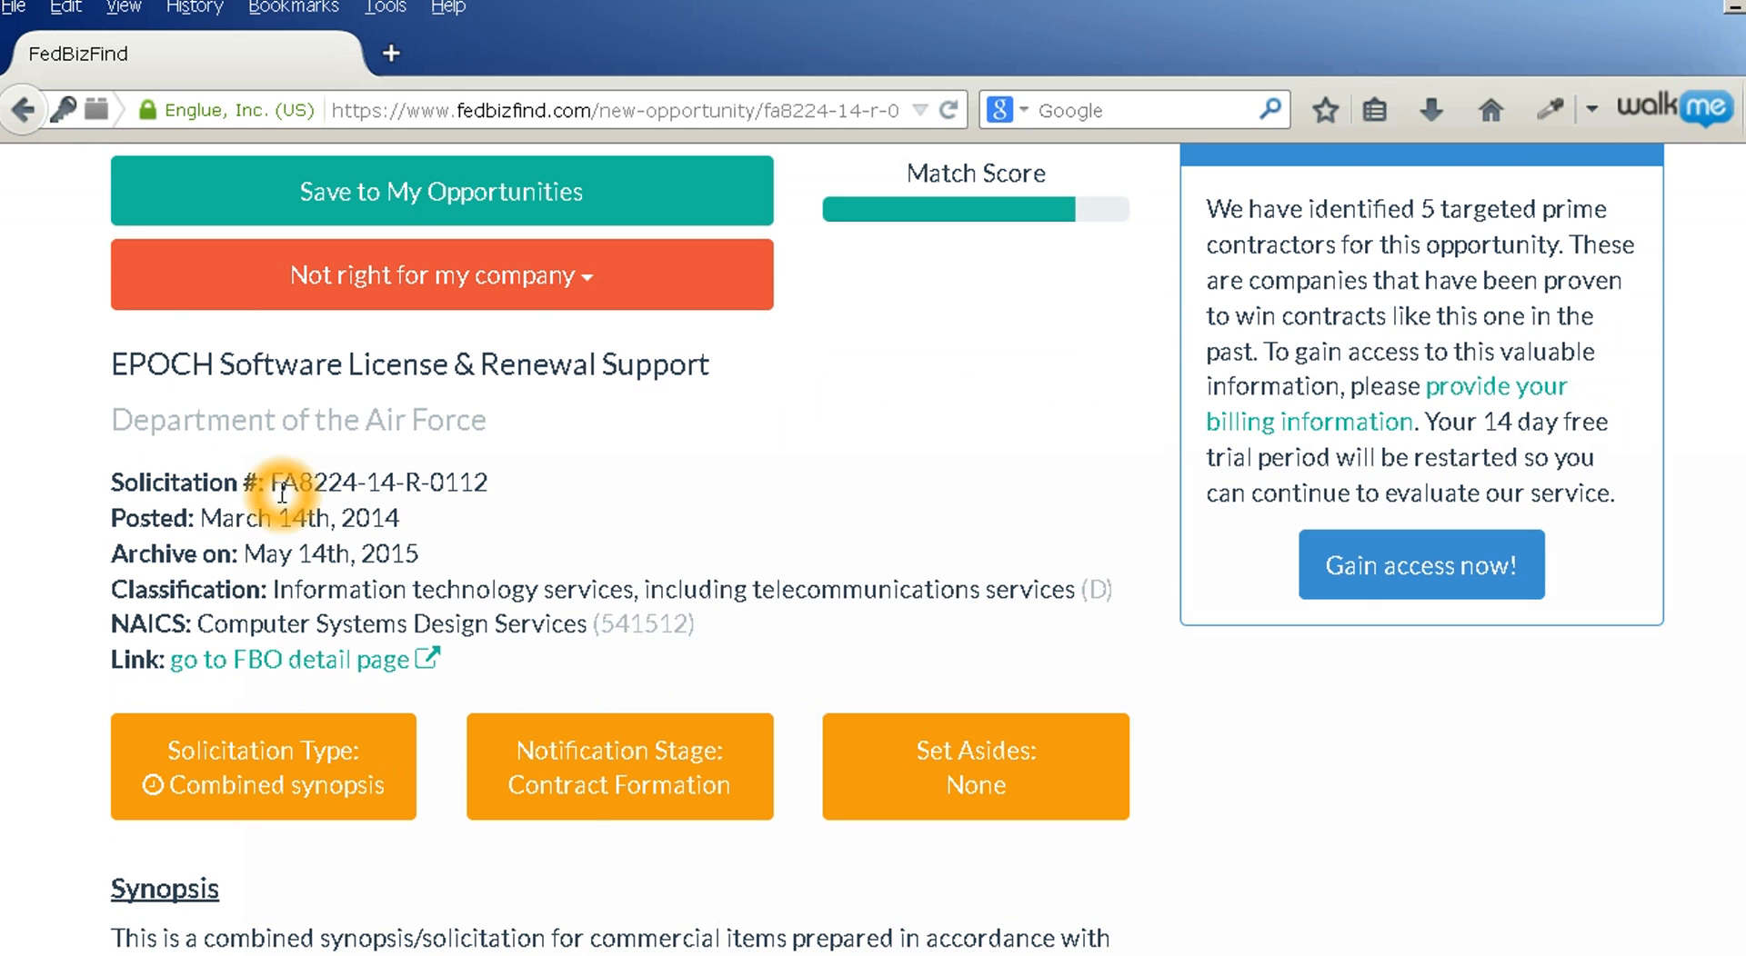
left_click(262, 663)
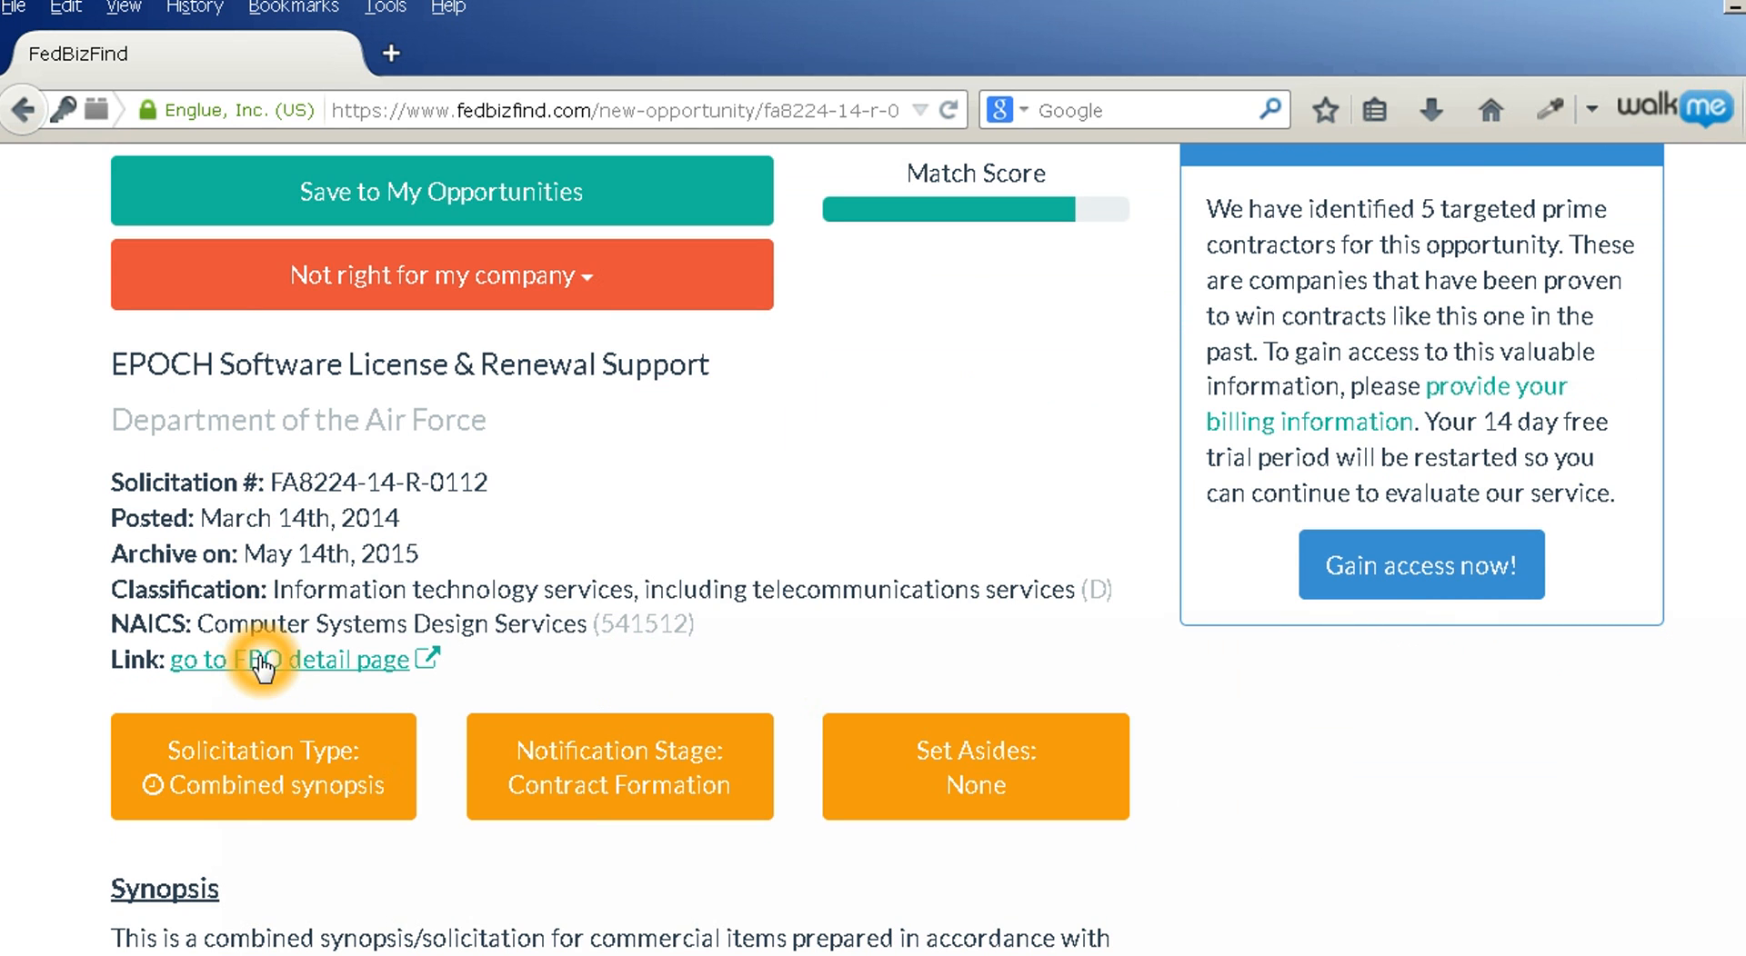
scroll(263, 664, "down", 3)
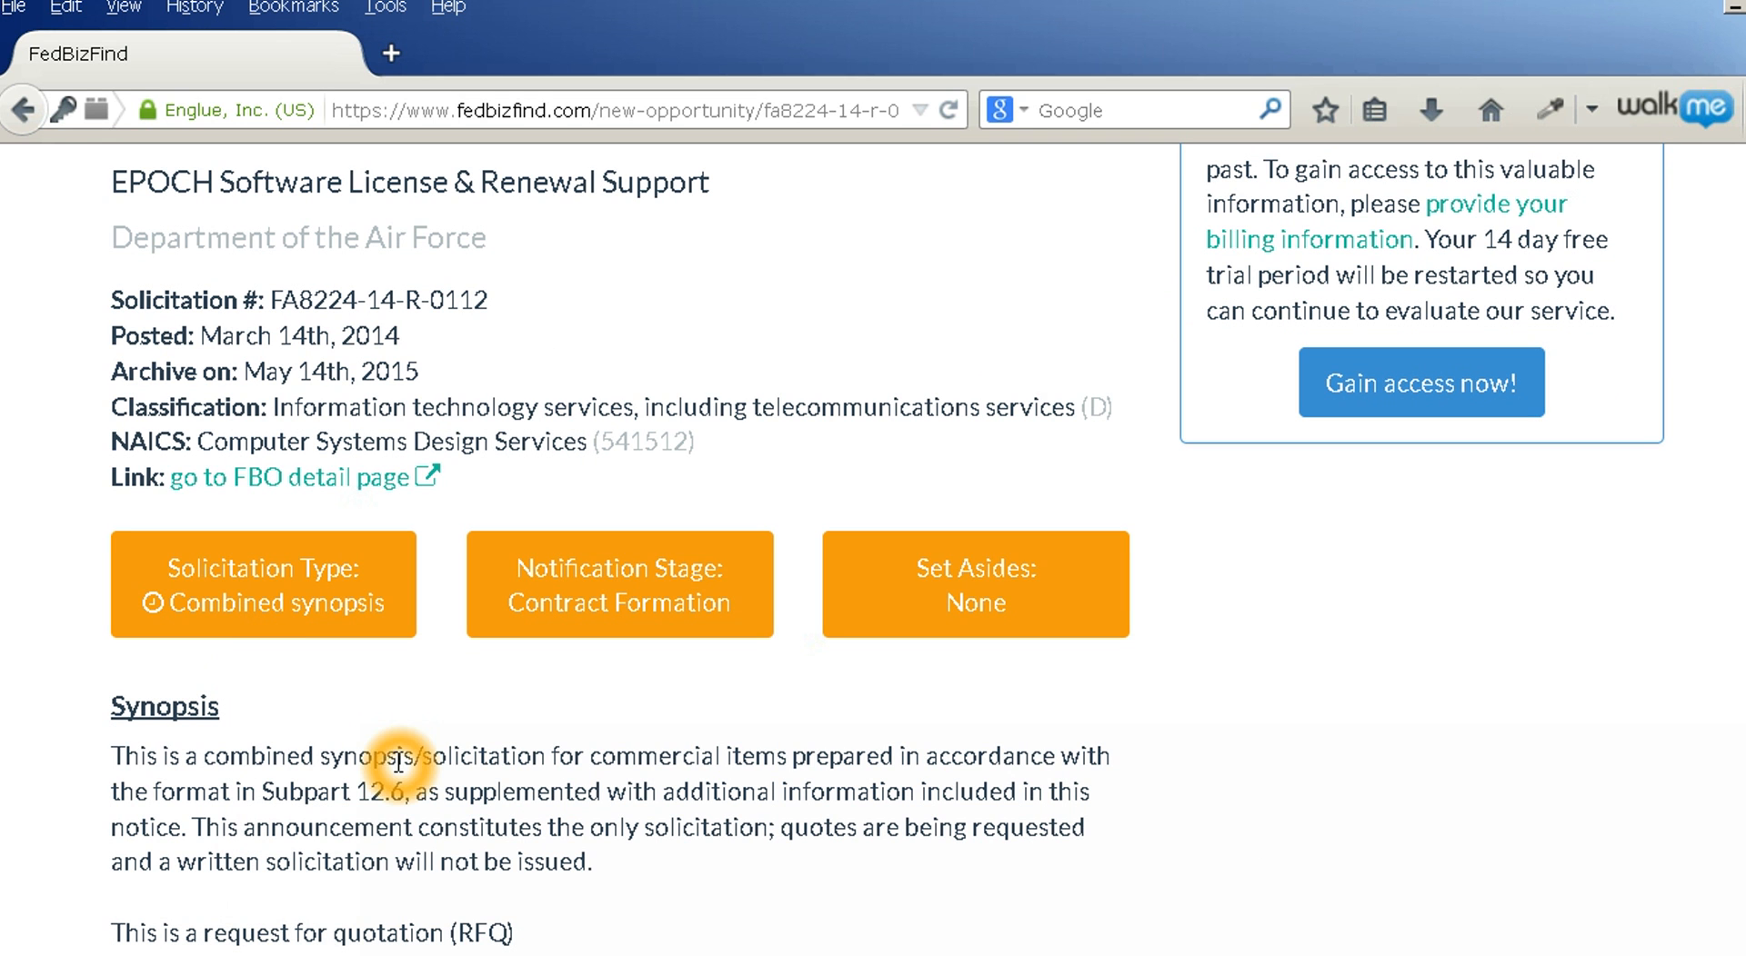
left_click(260, 596)
left_click(260, 595)
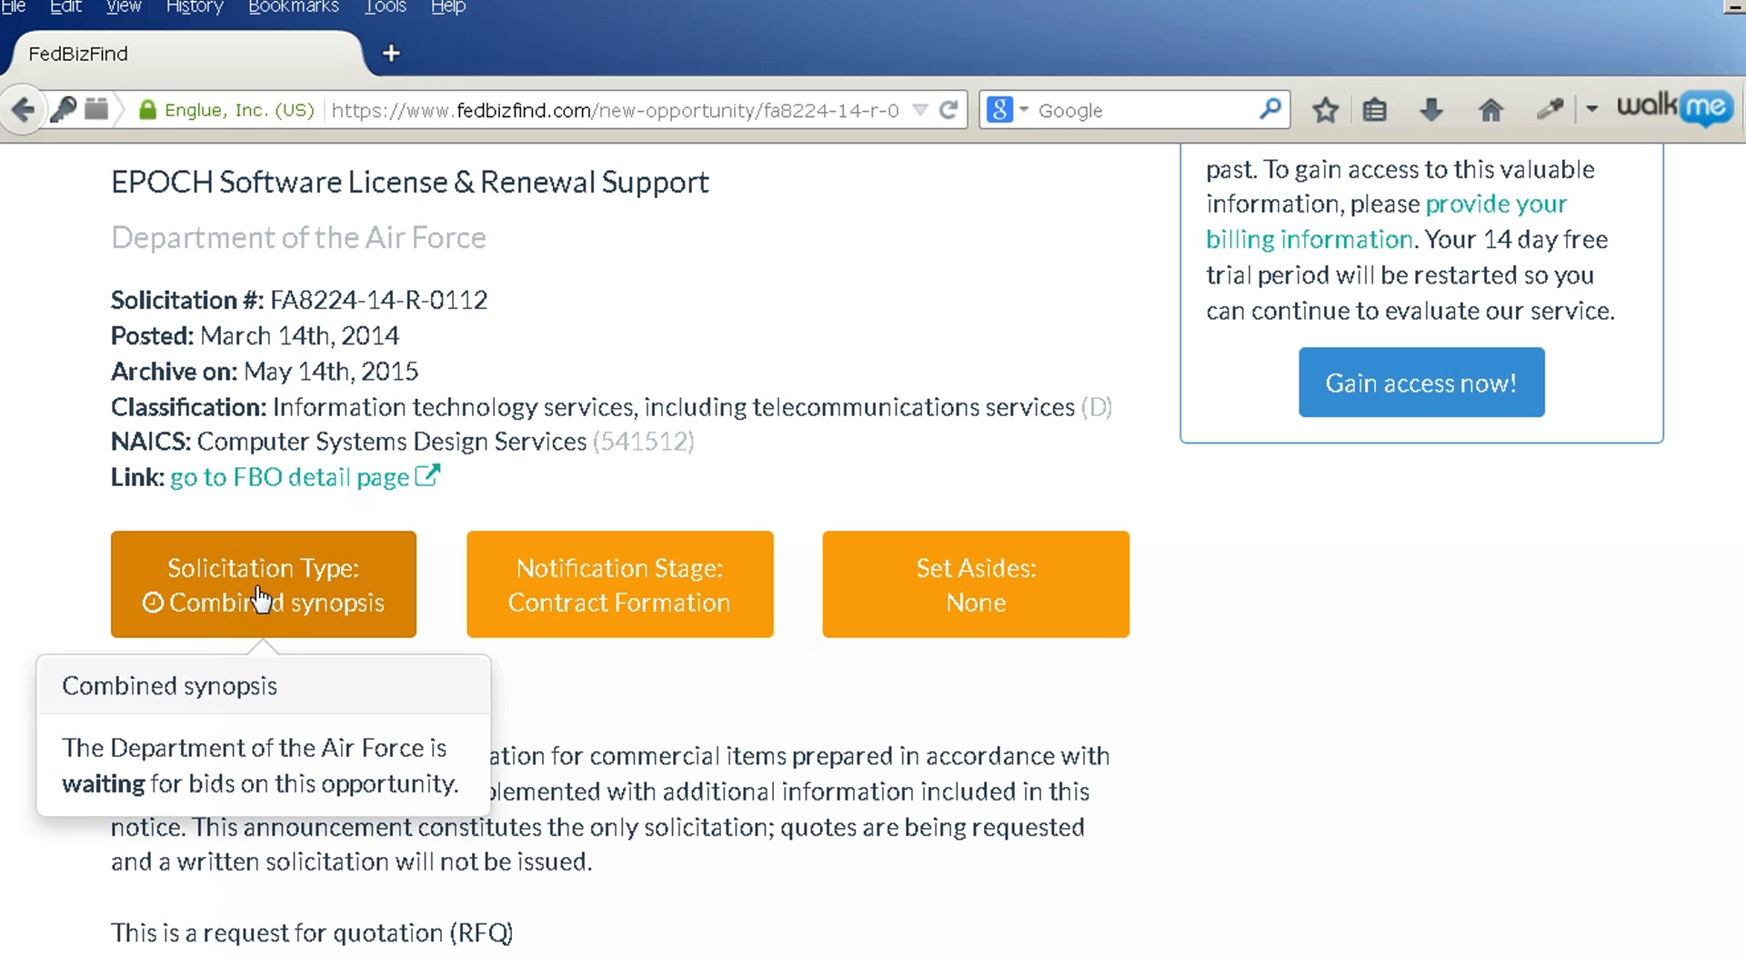
left_click(616, 600)
left_click(617, 600)
left_click(973, 597)
left_click(974, 597)
Review solicitation FA8224-14-R-0112's details and its 5 targeted prime contractors
scroll(575, 710, "down", 1)
scroll(574, 707, "down", 8)
scroll(546, 526, "down", 20)
scroll(540, 531, "down", 20)
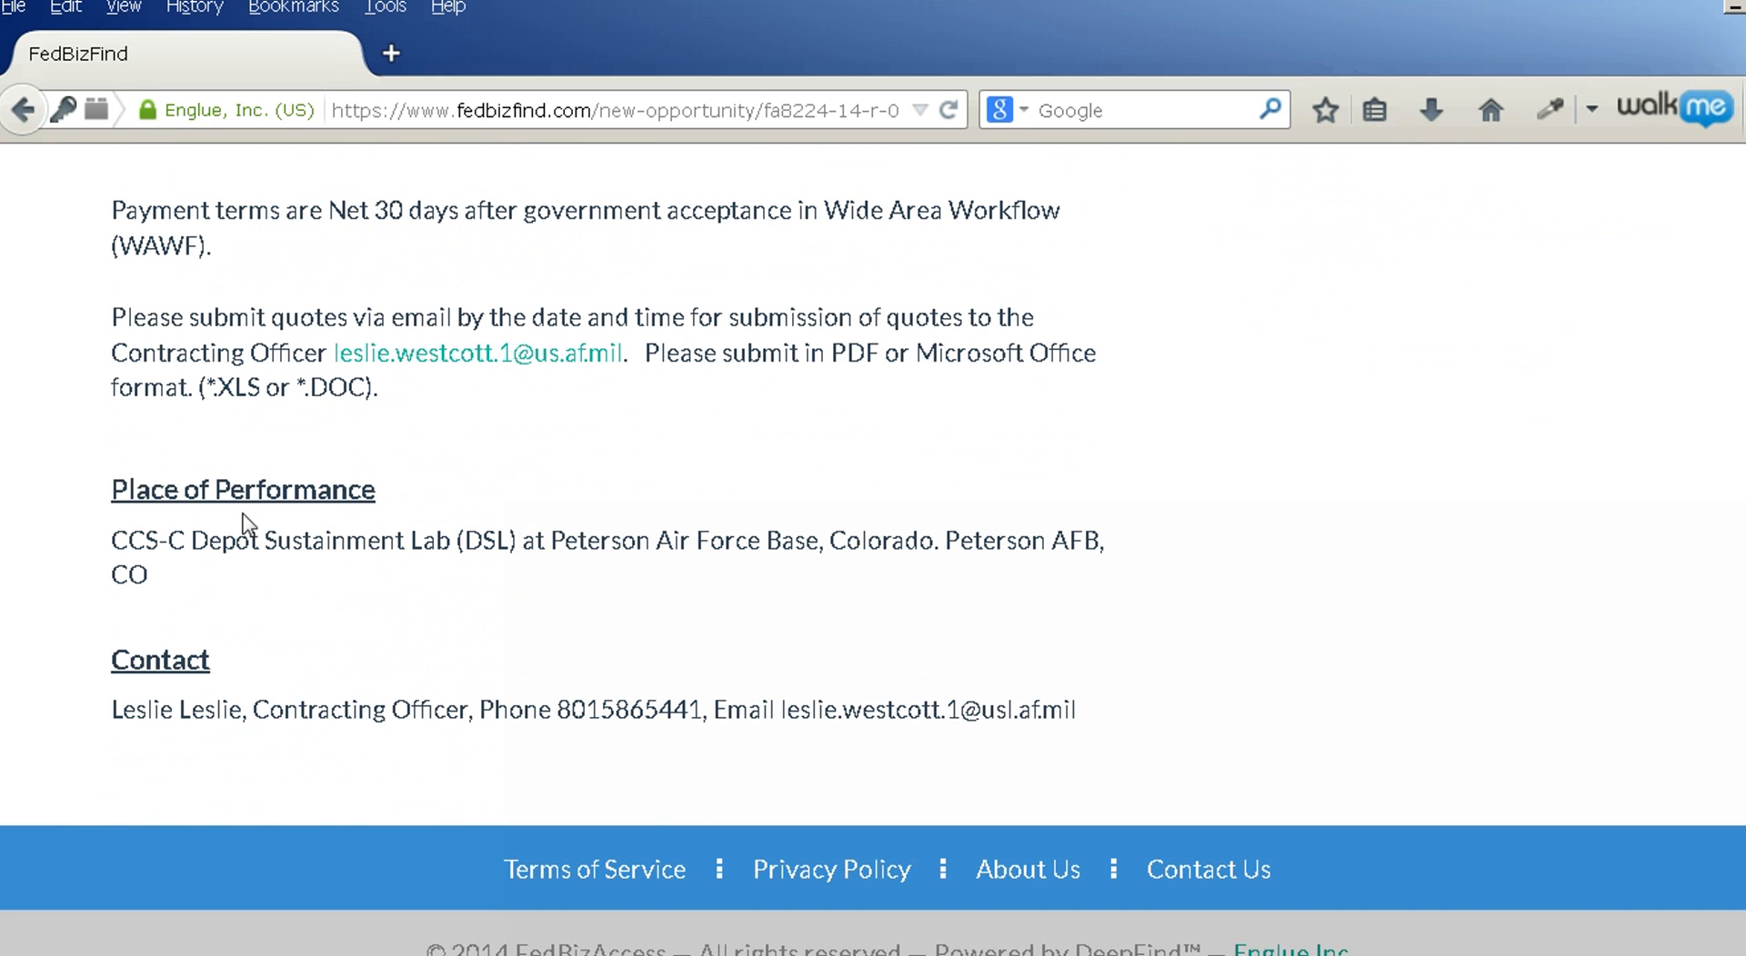
left_click(111, 499)
left_click(122, 660)
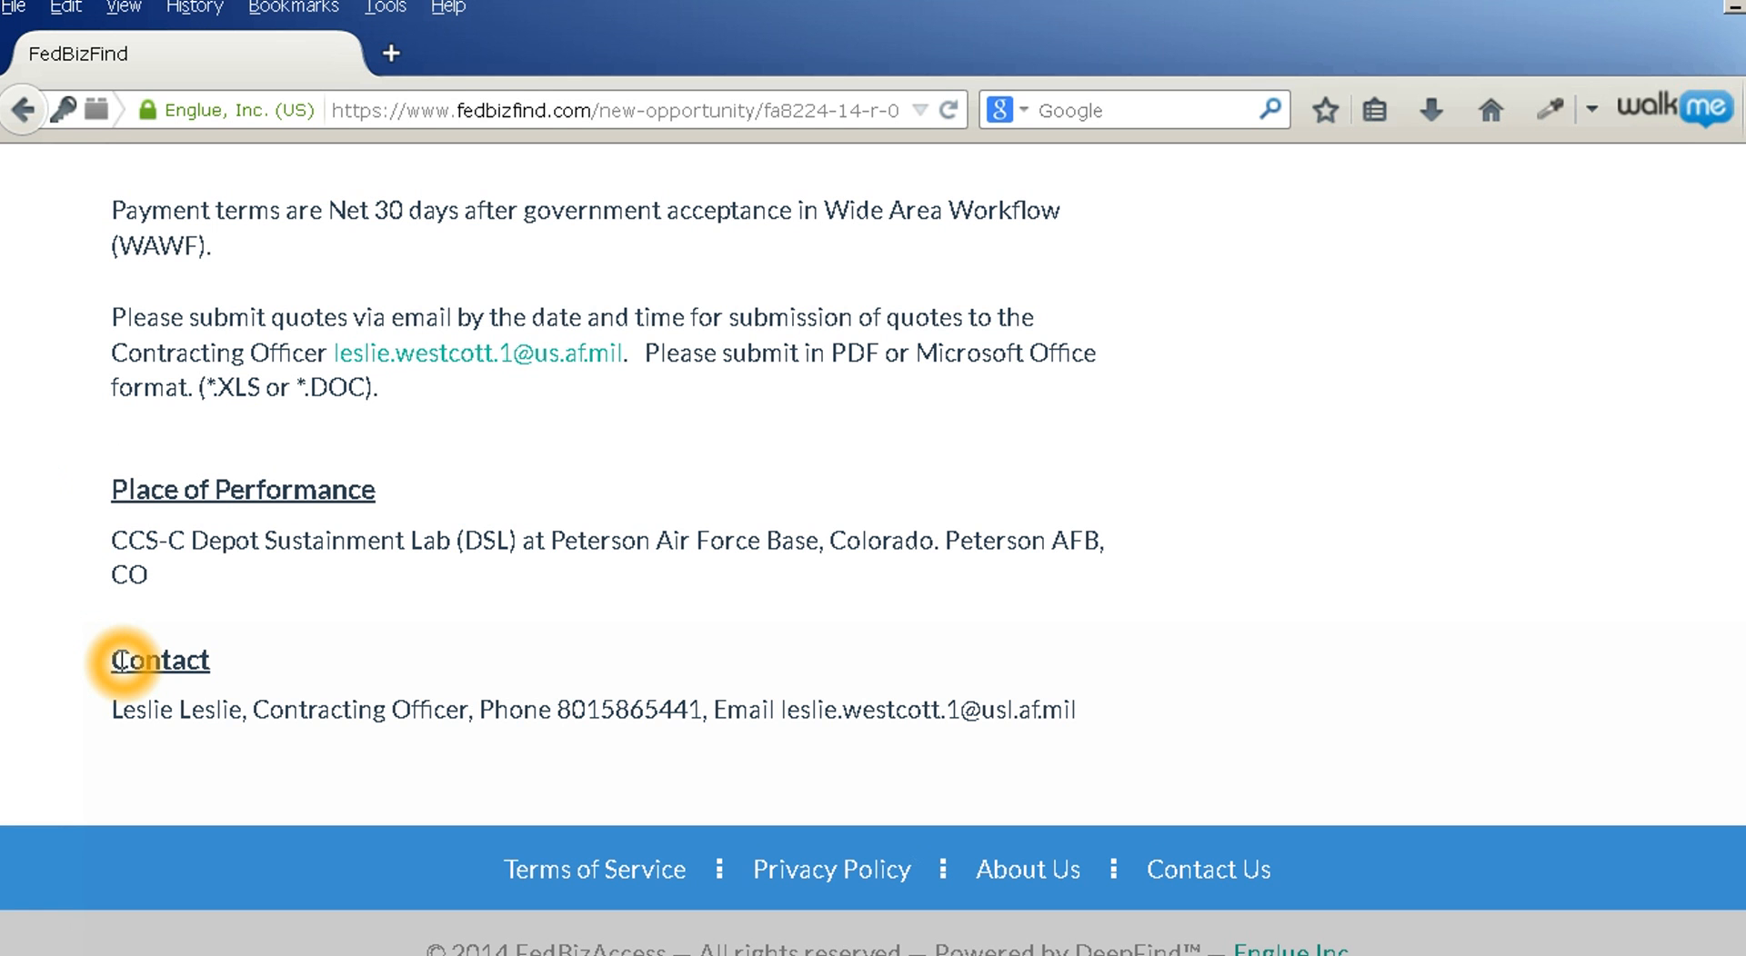
scroll(122, 637, "up", 20)
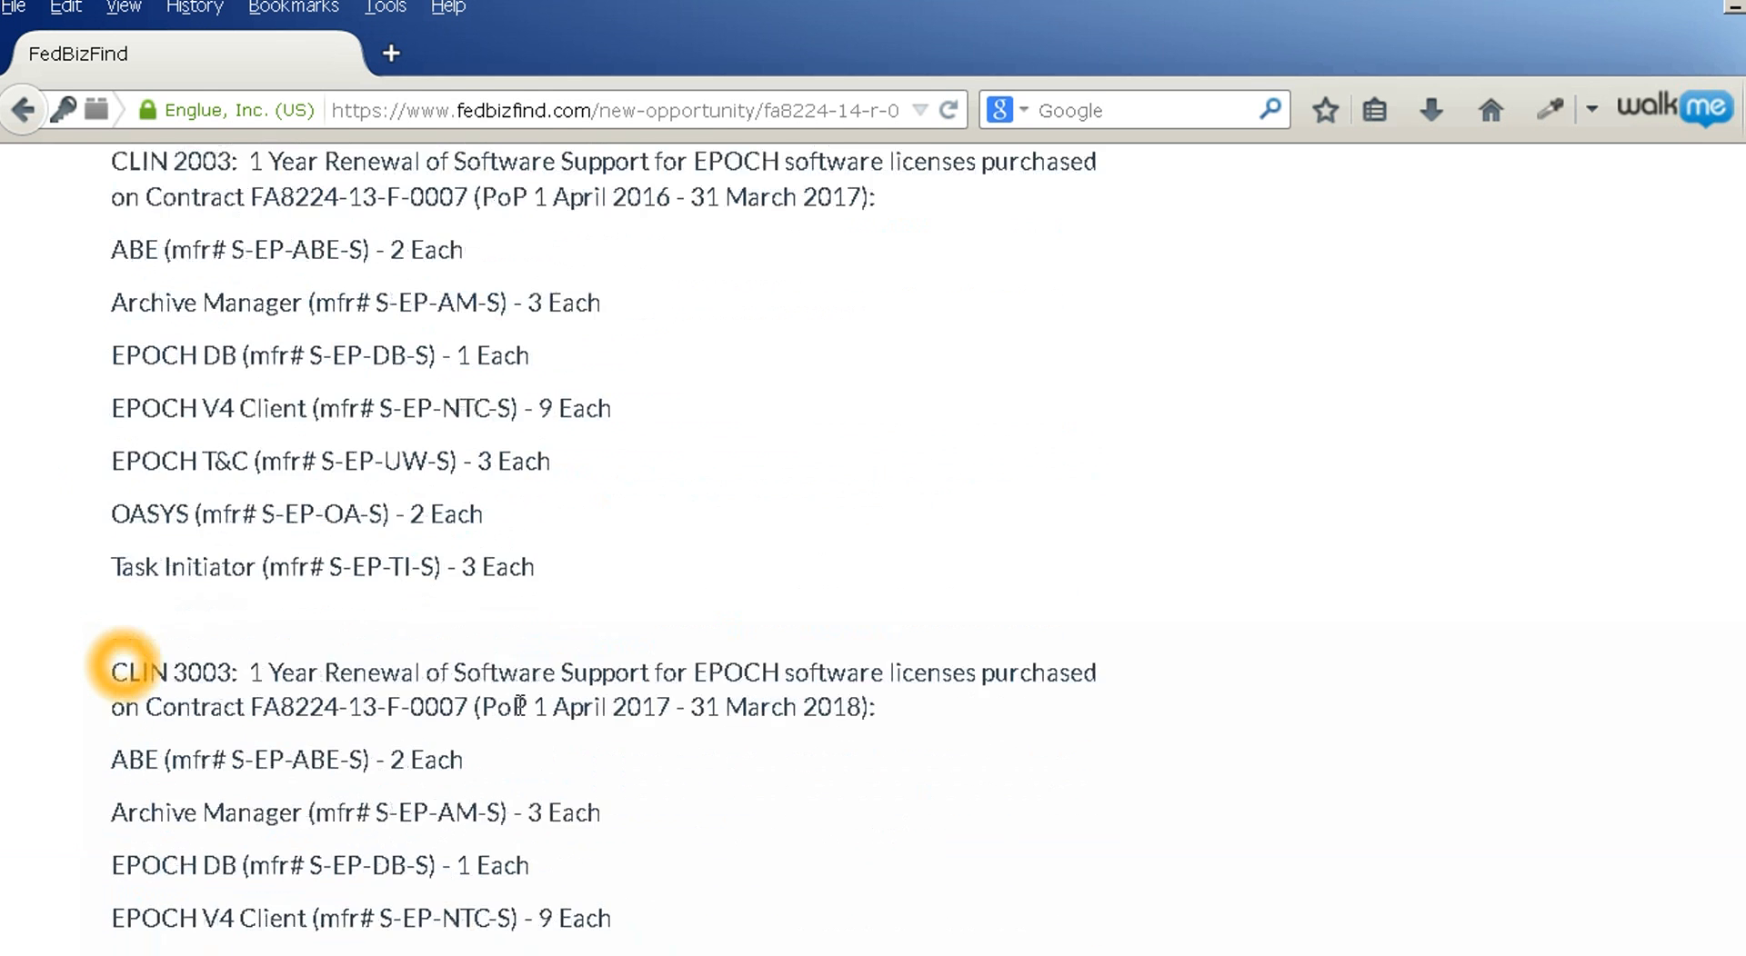
scroll(566, 697, "up", 15)
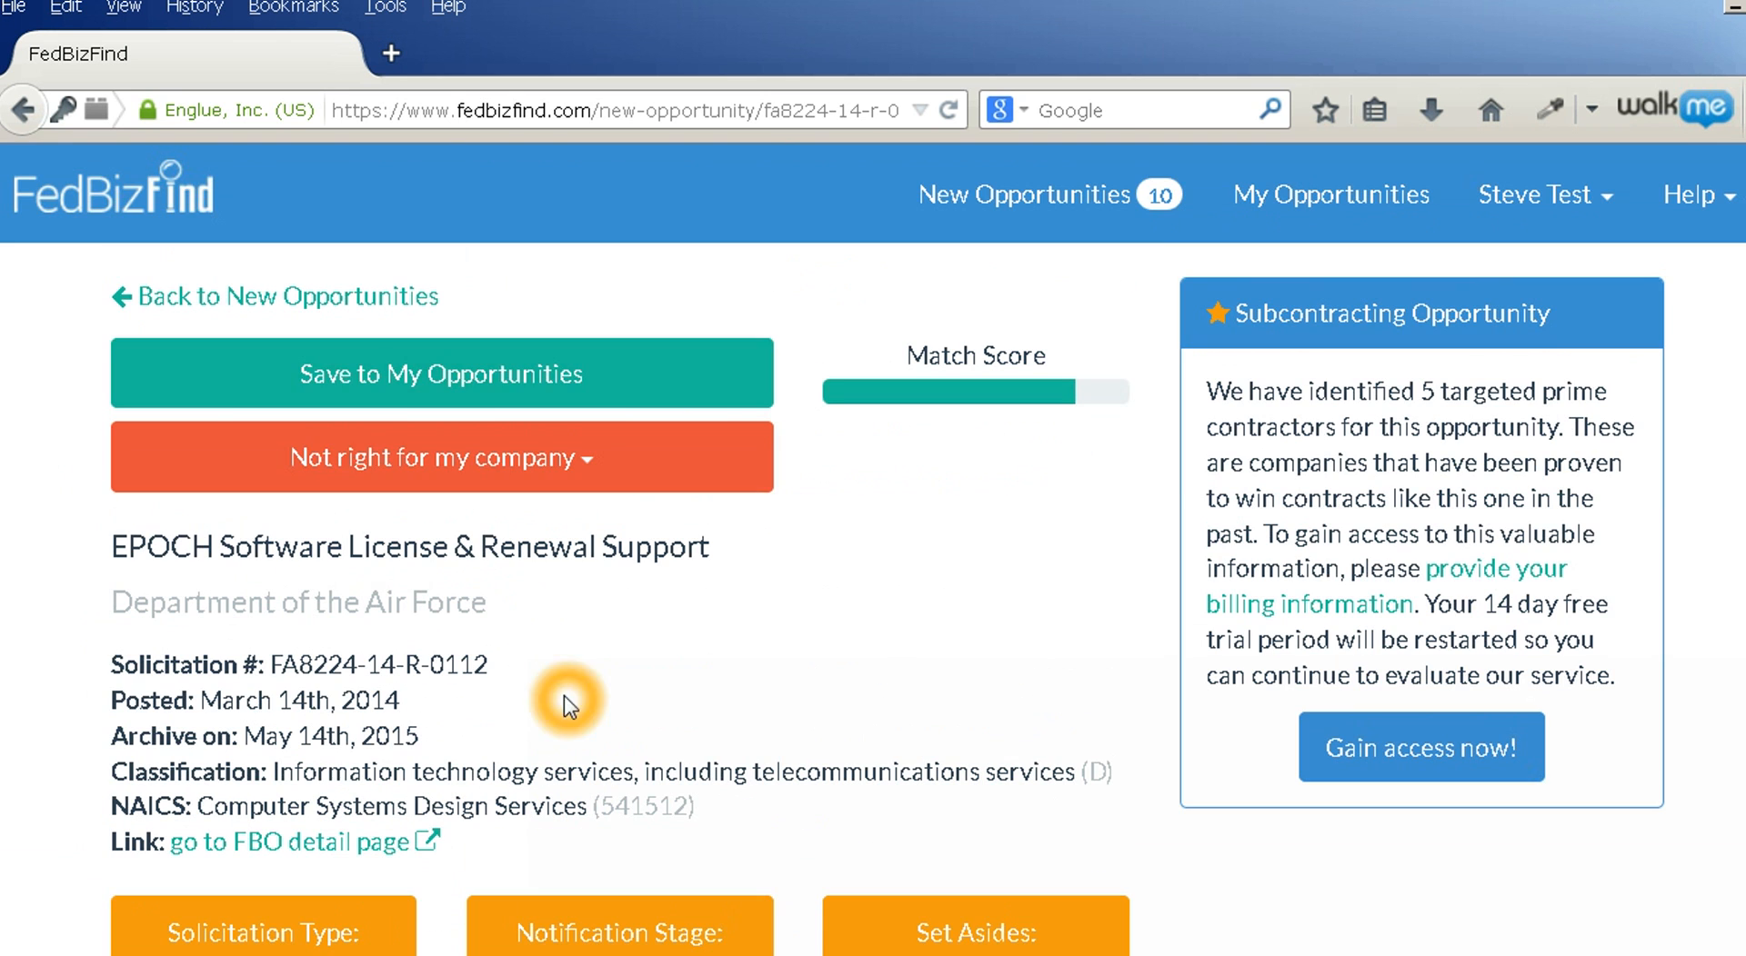
Save EPOCH Software License & Renewal Support and view it as the 1 saved opportunity
left_click(415, 396)
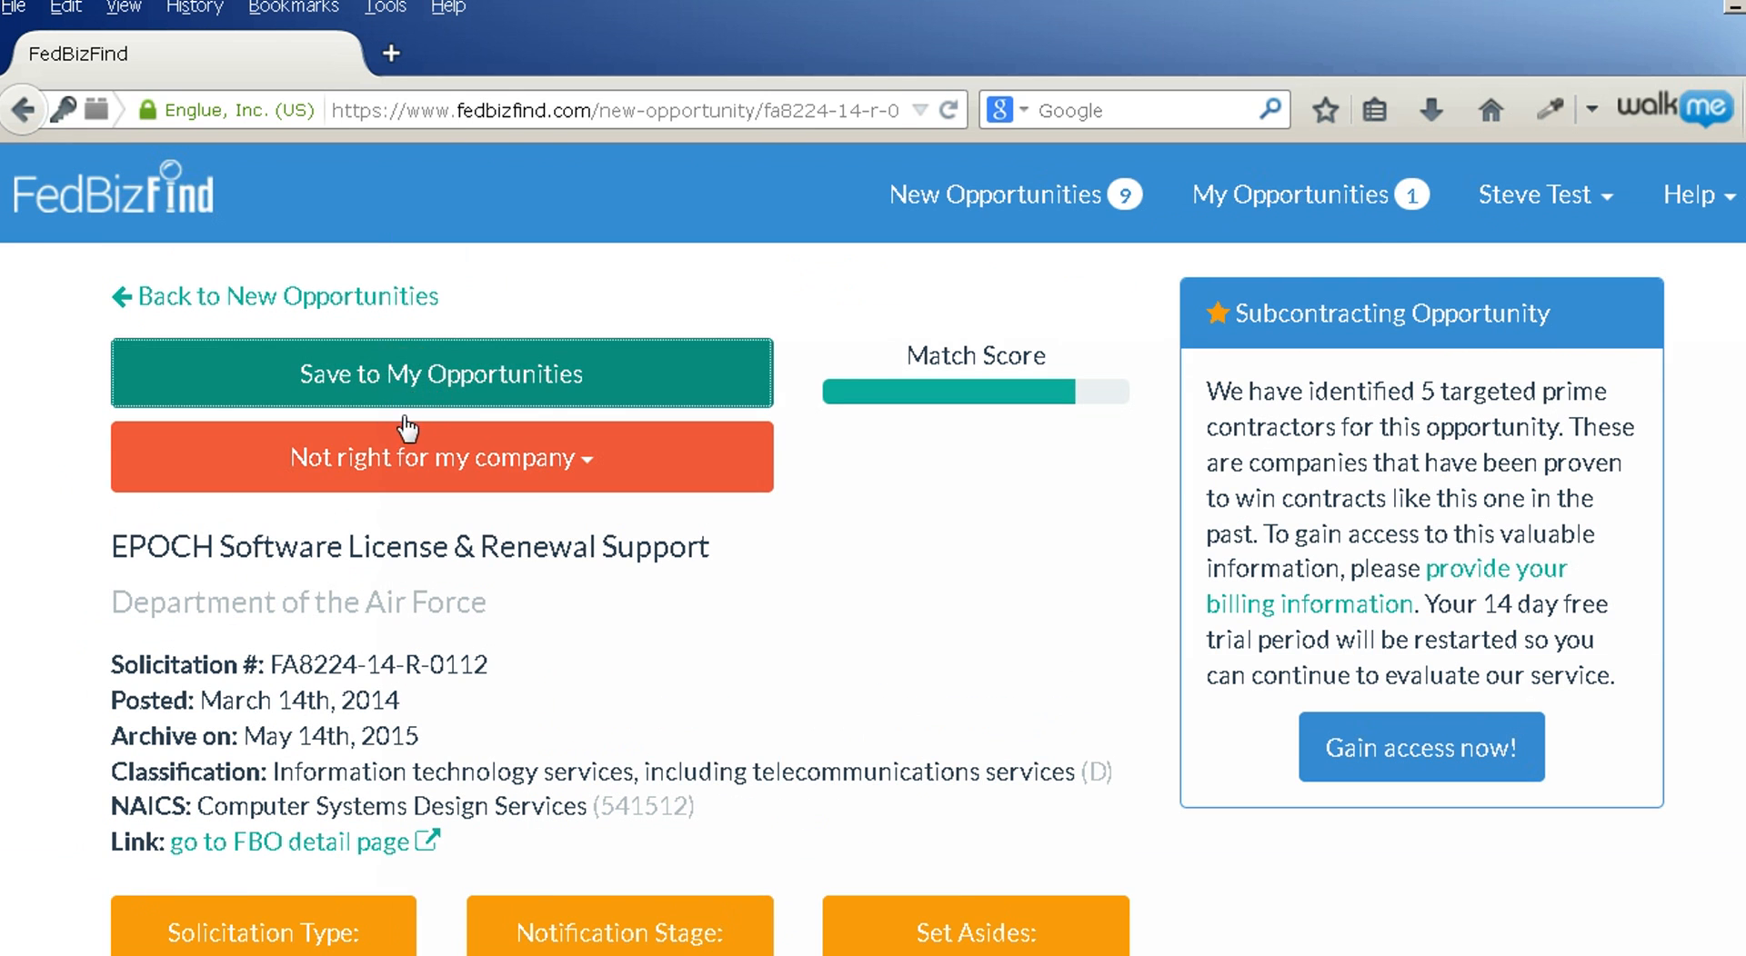
scroll(526, 633, "down", 5)
left_click(868, 585)
scroll(887, 609, "up", 2)
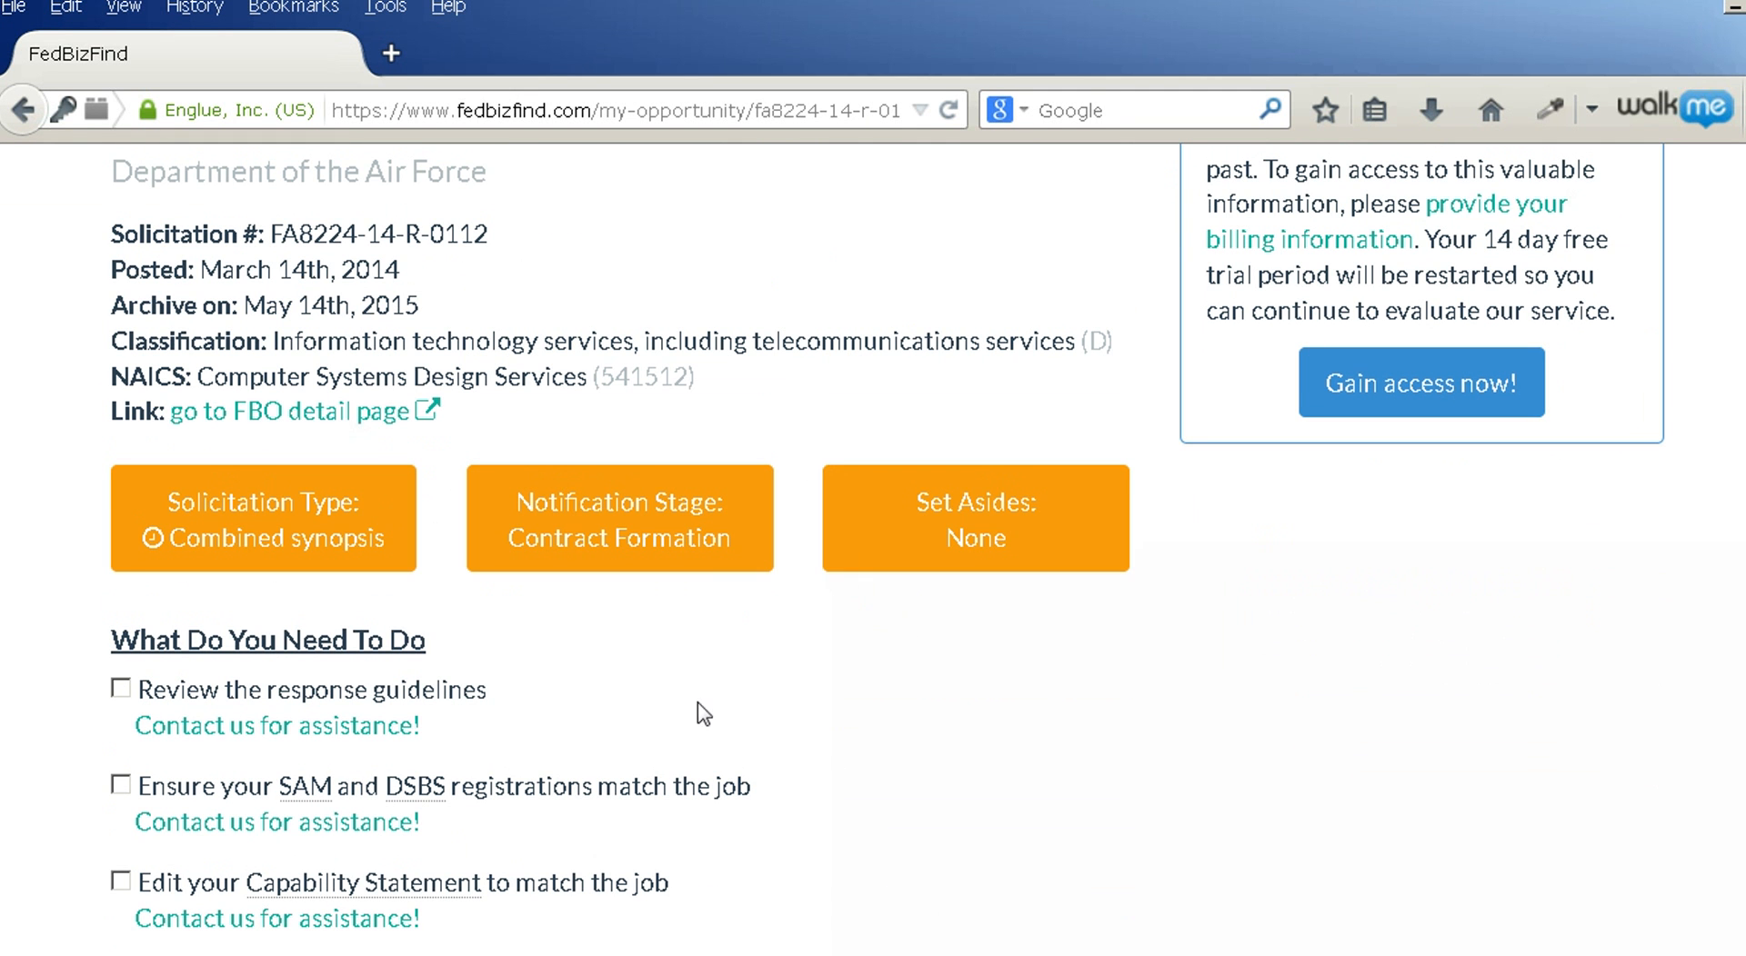
left_click(672, 689)
scroll(754, 863, "up", 5)
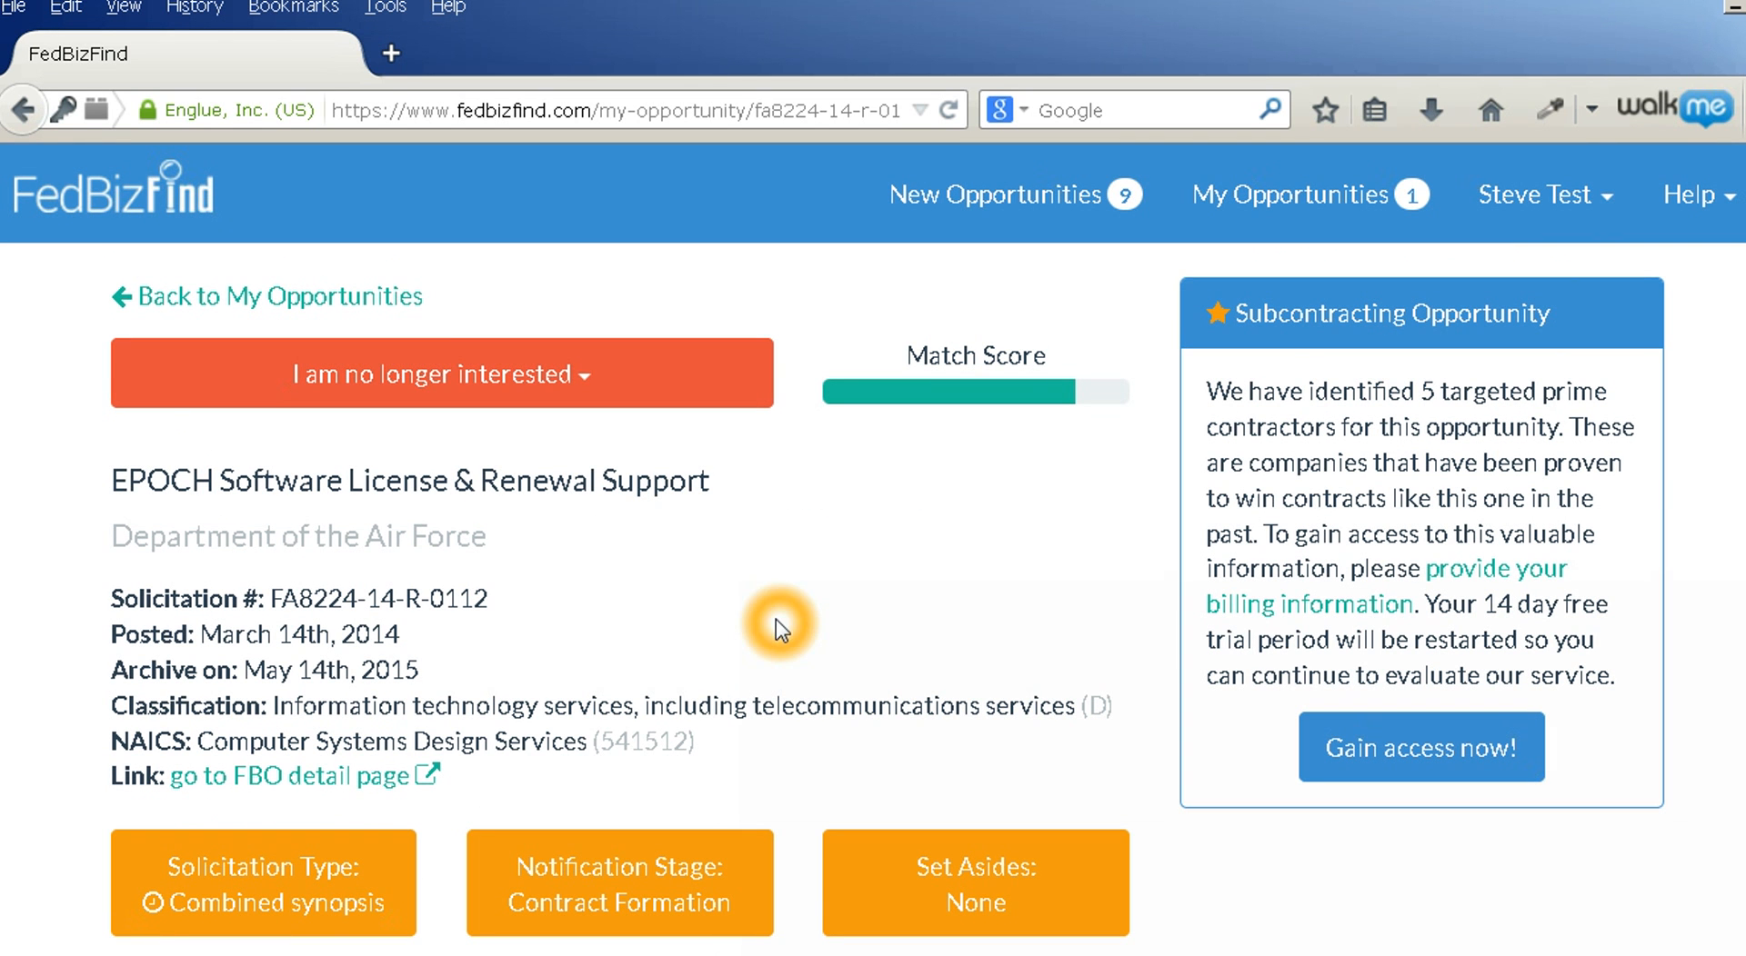
left_click(441, 382)
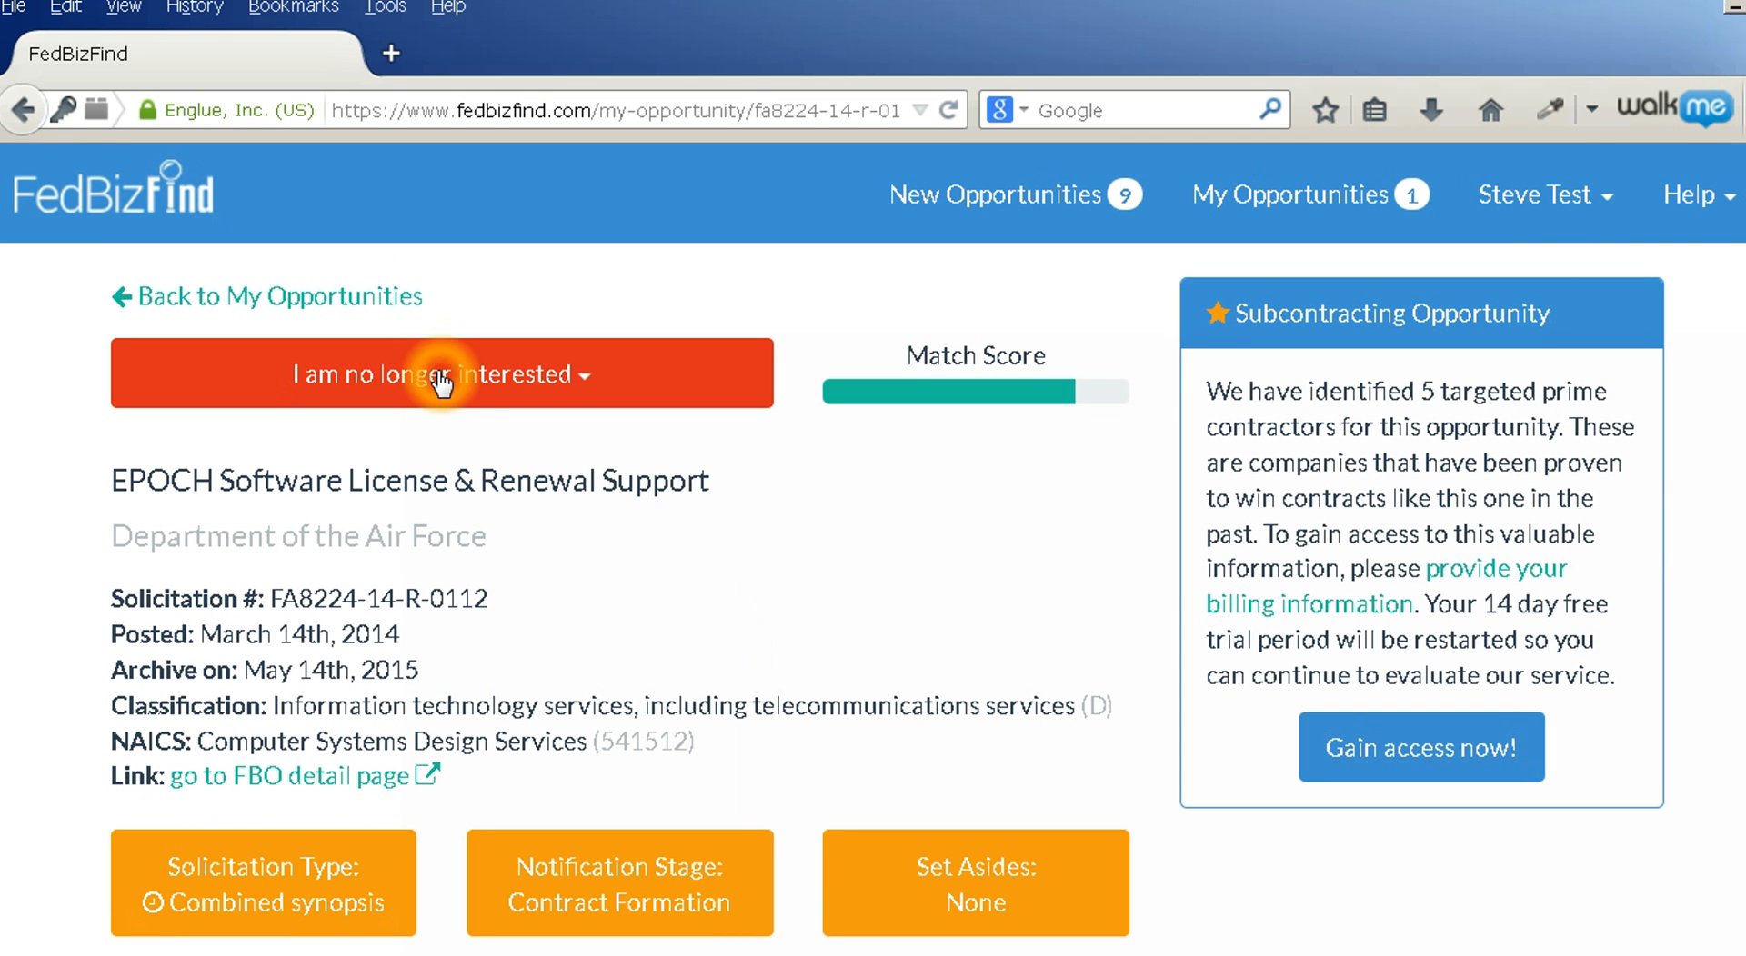
left_click(225, 298)
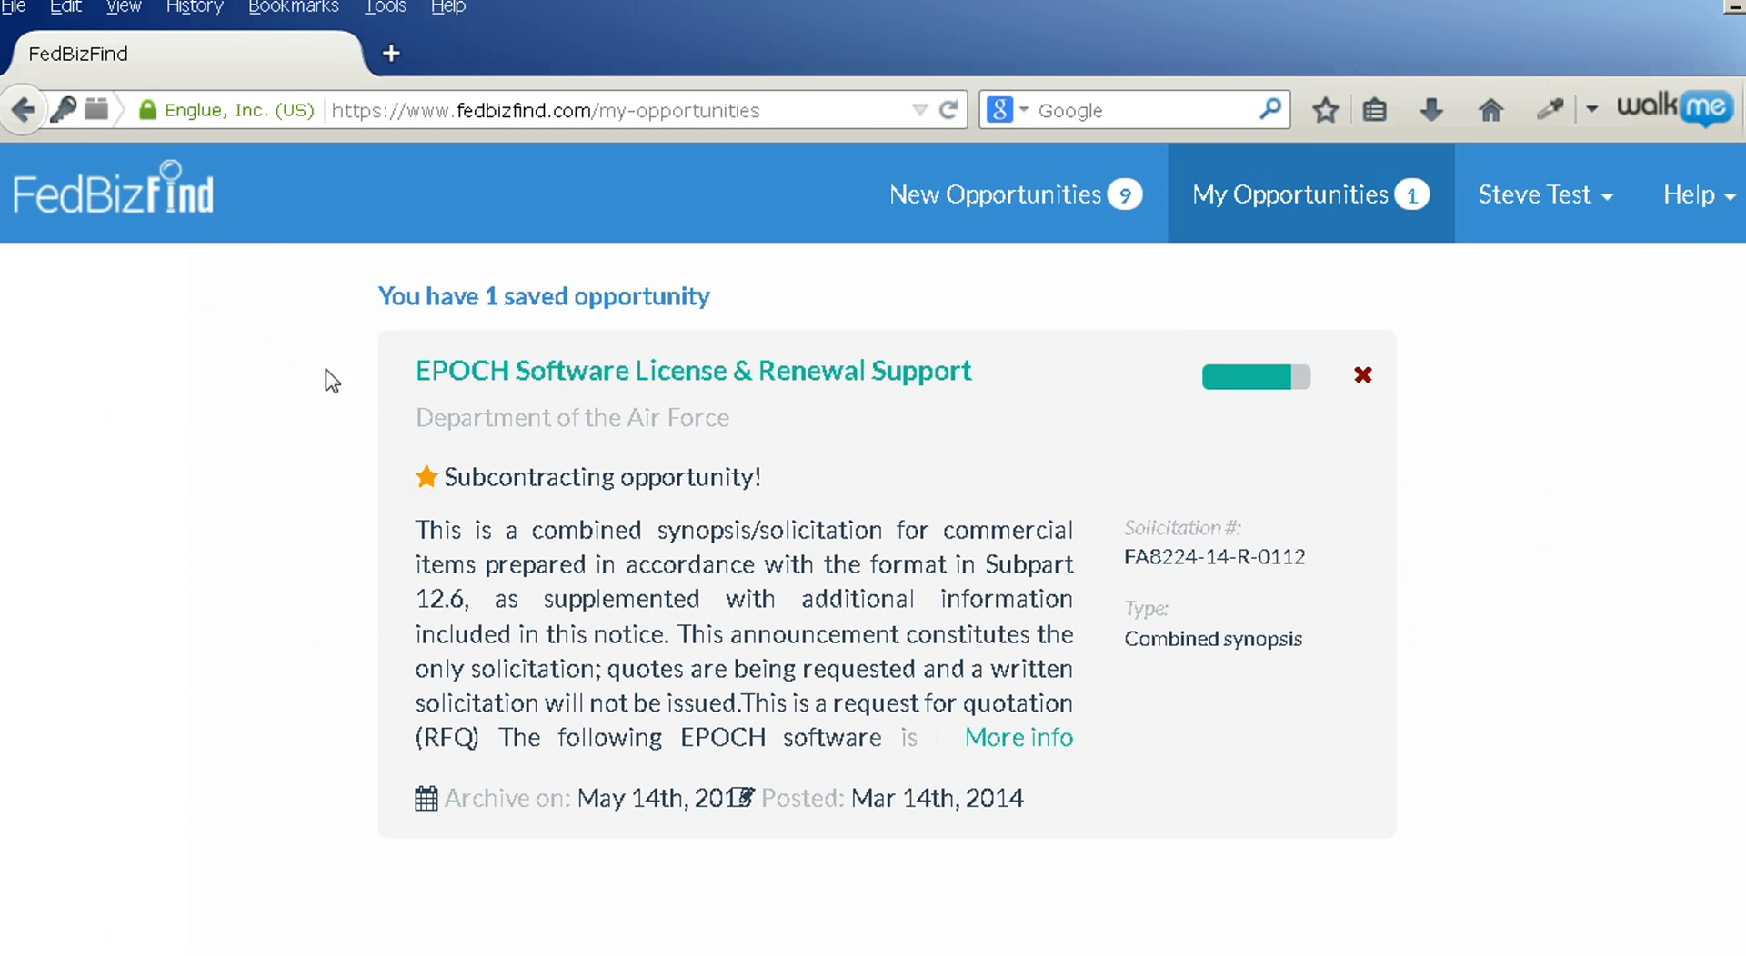
View the New Opportunities list and check why some matches are hidden
left_click(1006, 185)
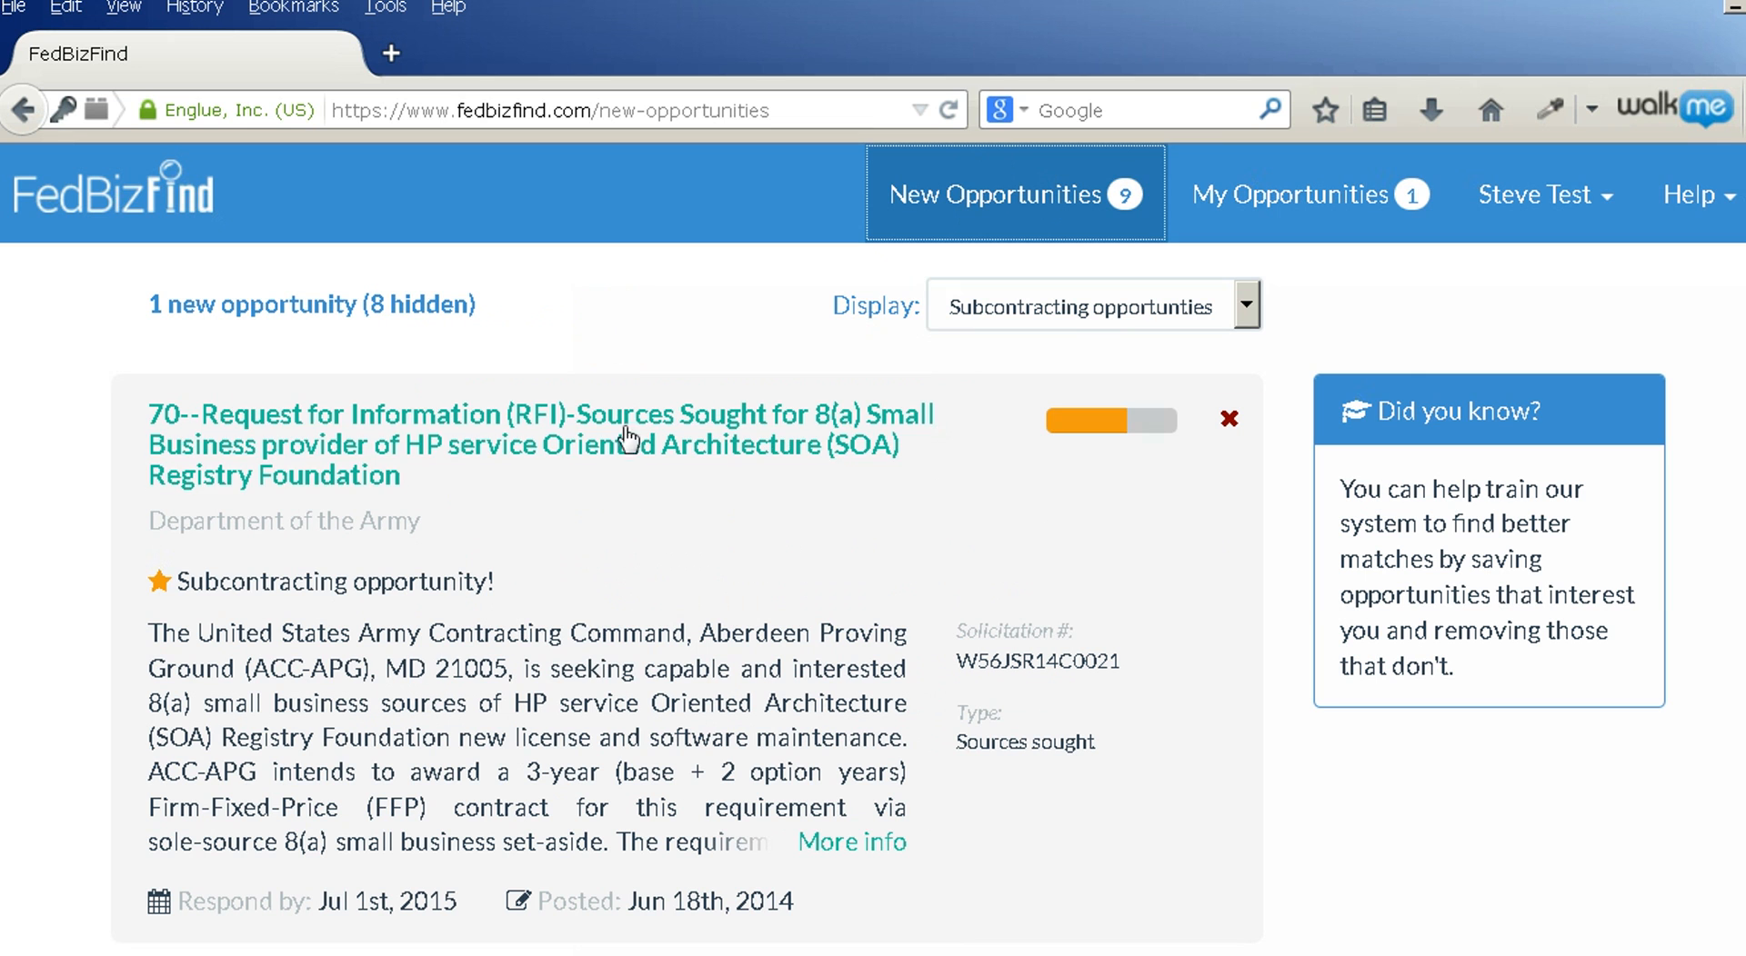
left_click(582, 649)
left_click(408, 293)
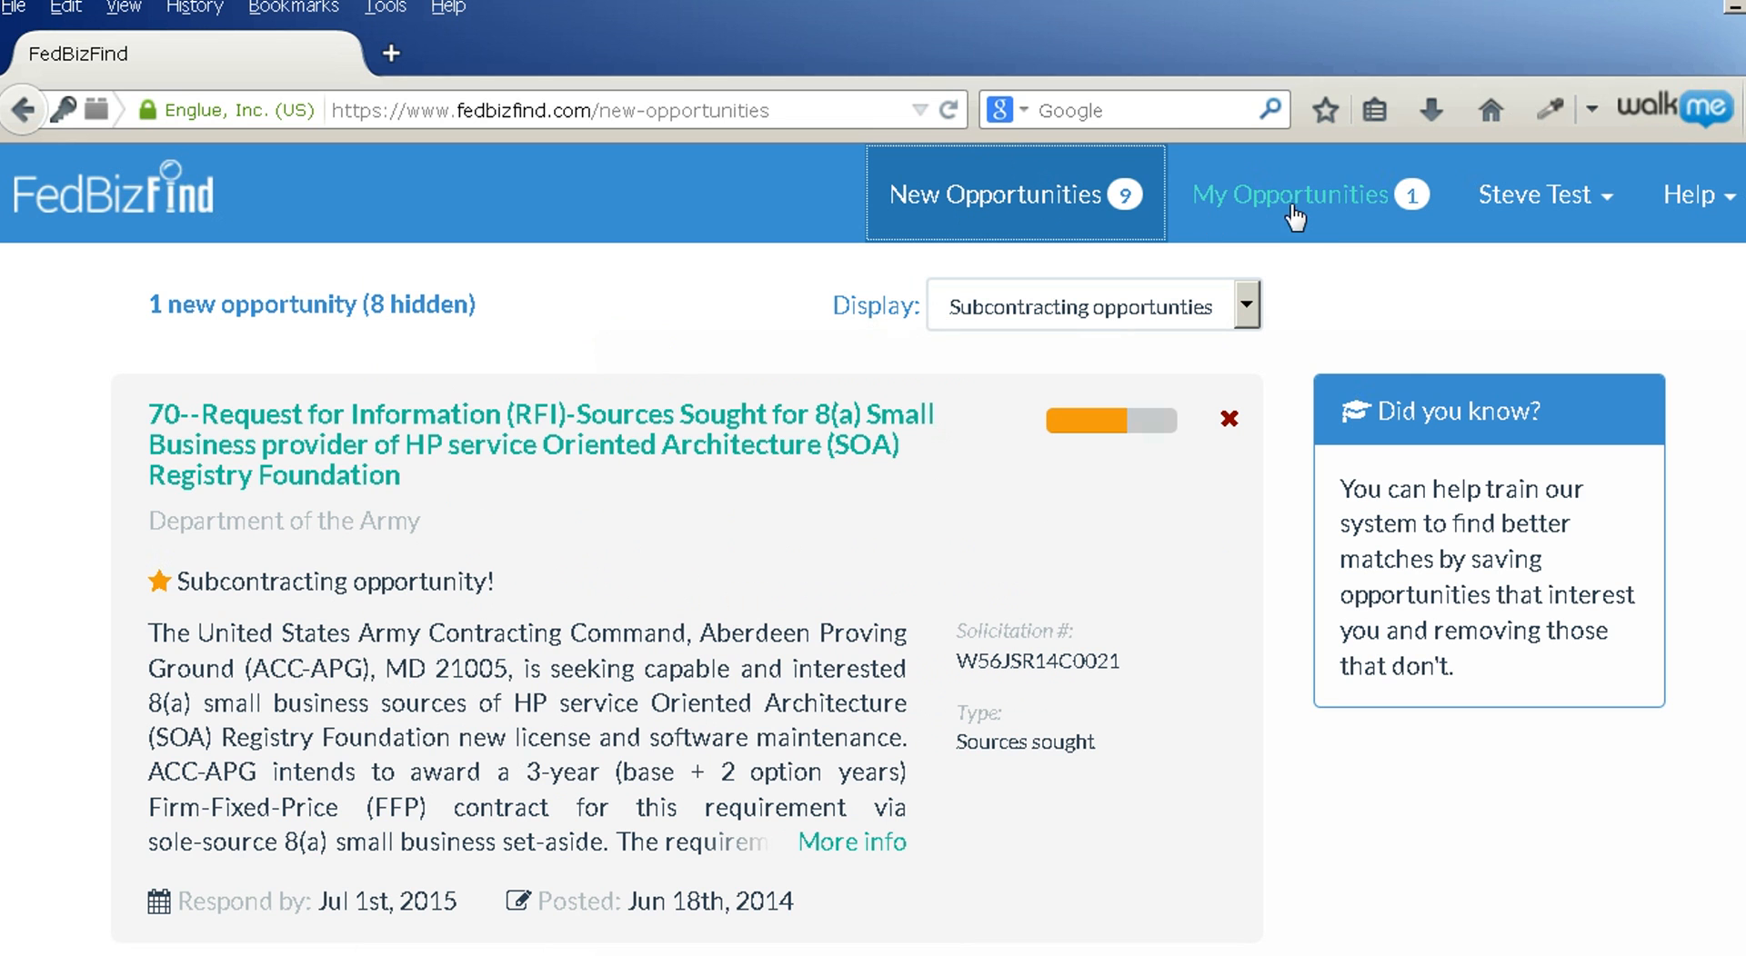
Open the saved EPOCH opportunity's details from My Opportunities
left_click(1257, 200)
left_click(1000, 201)
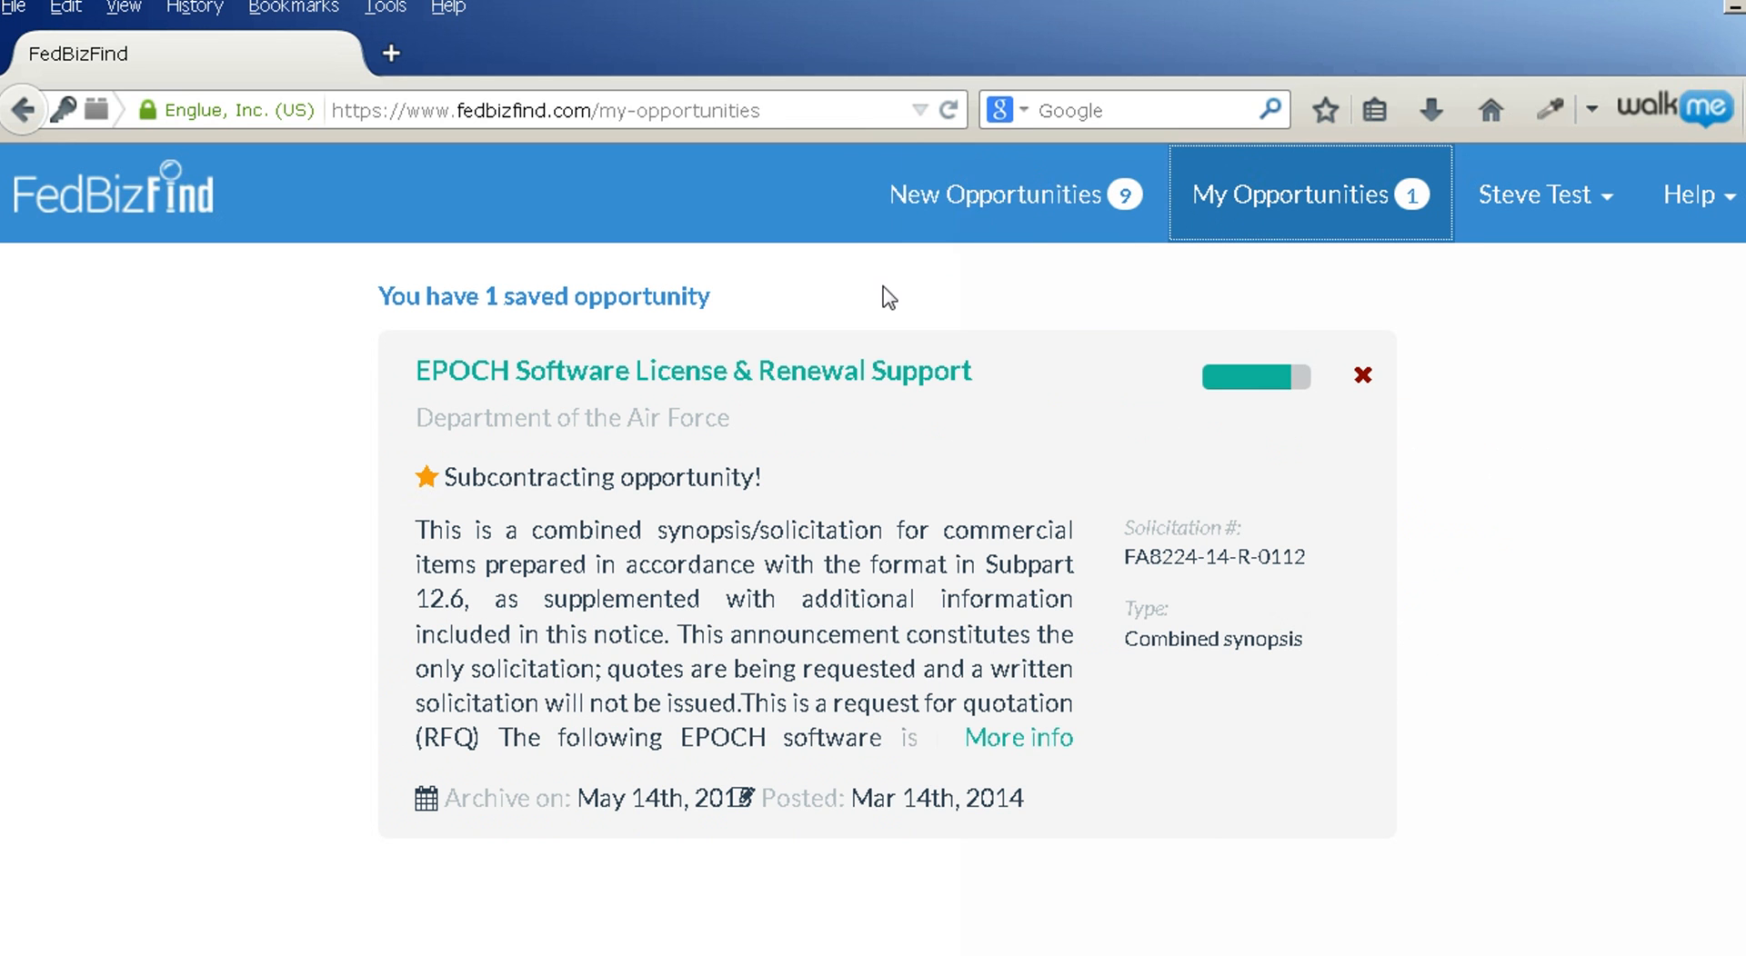
left_click(637, 372)
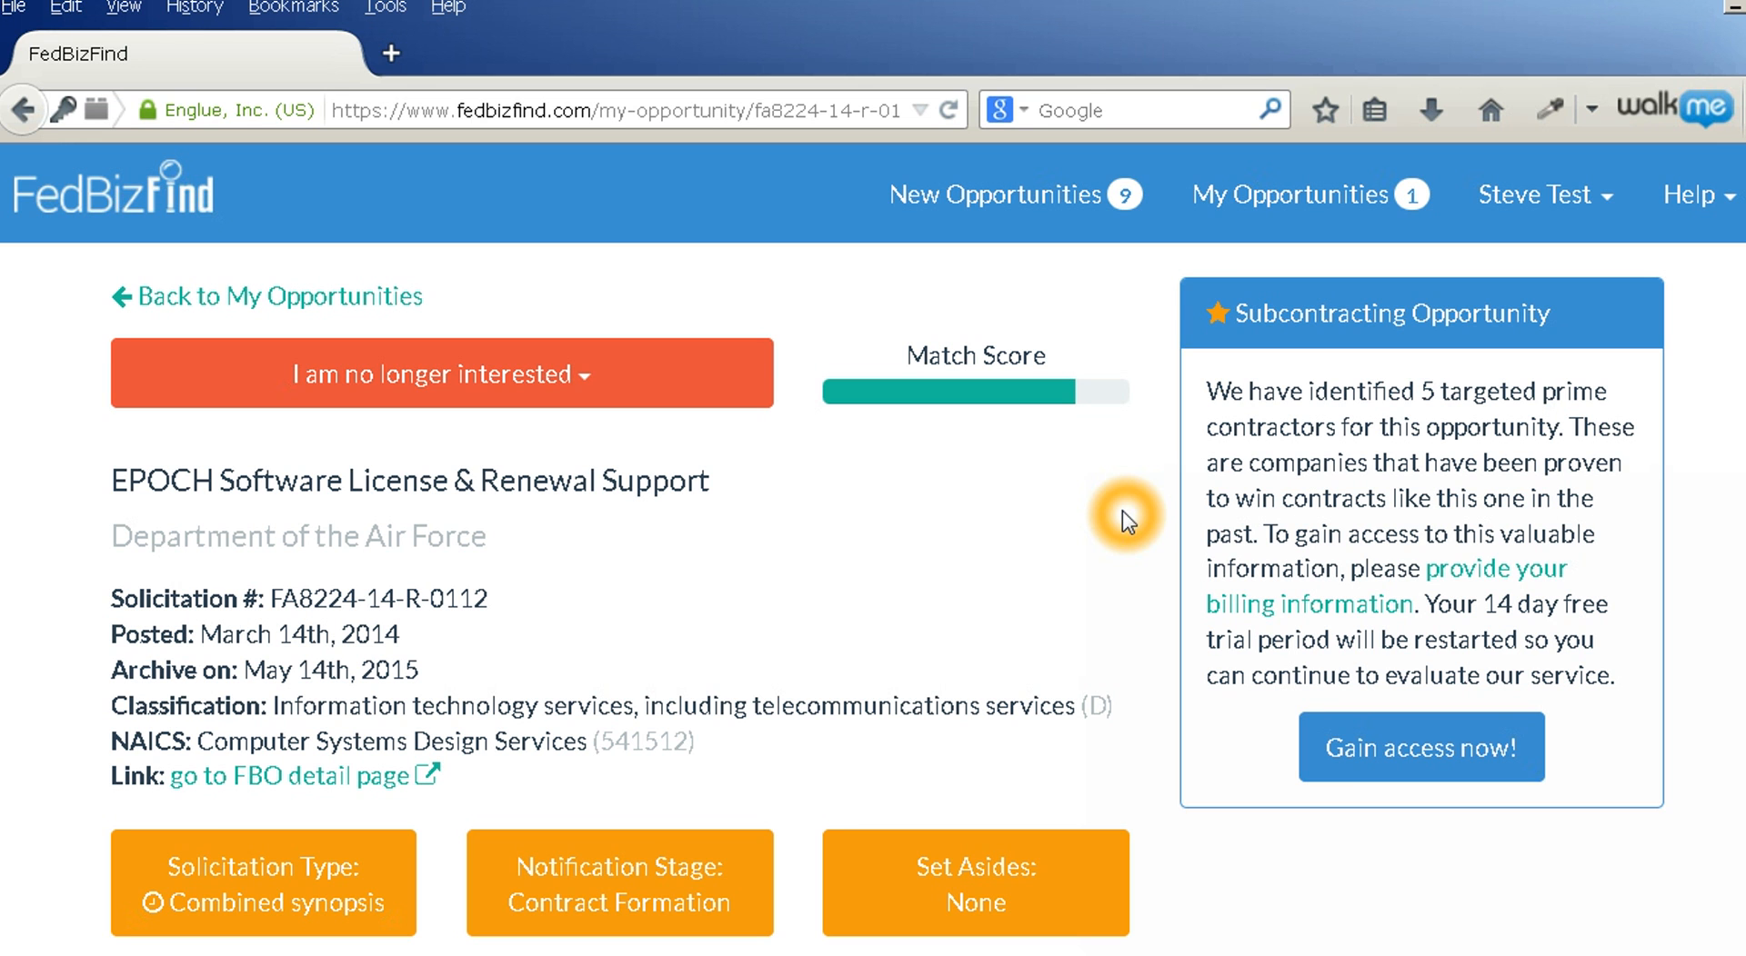
Go back to New Opportunities, now showing only the Army's HP SOA Registry Foundation RFI
left_click(98, 209)
left_click(98, 209)
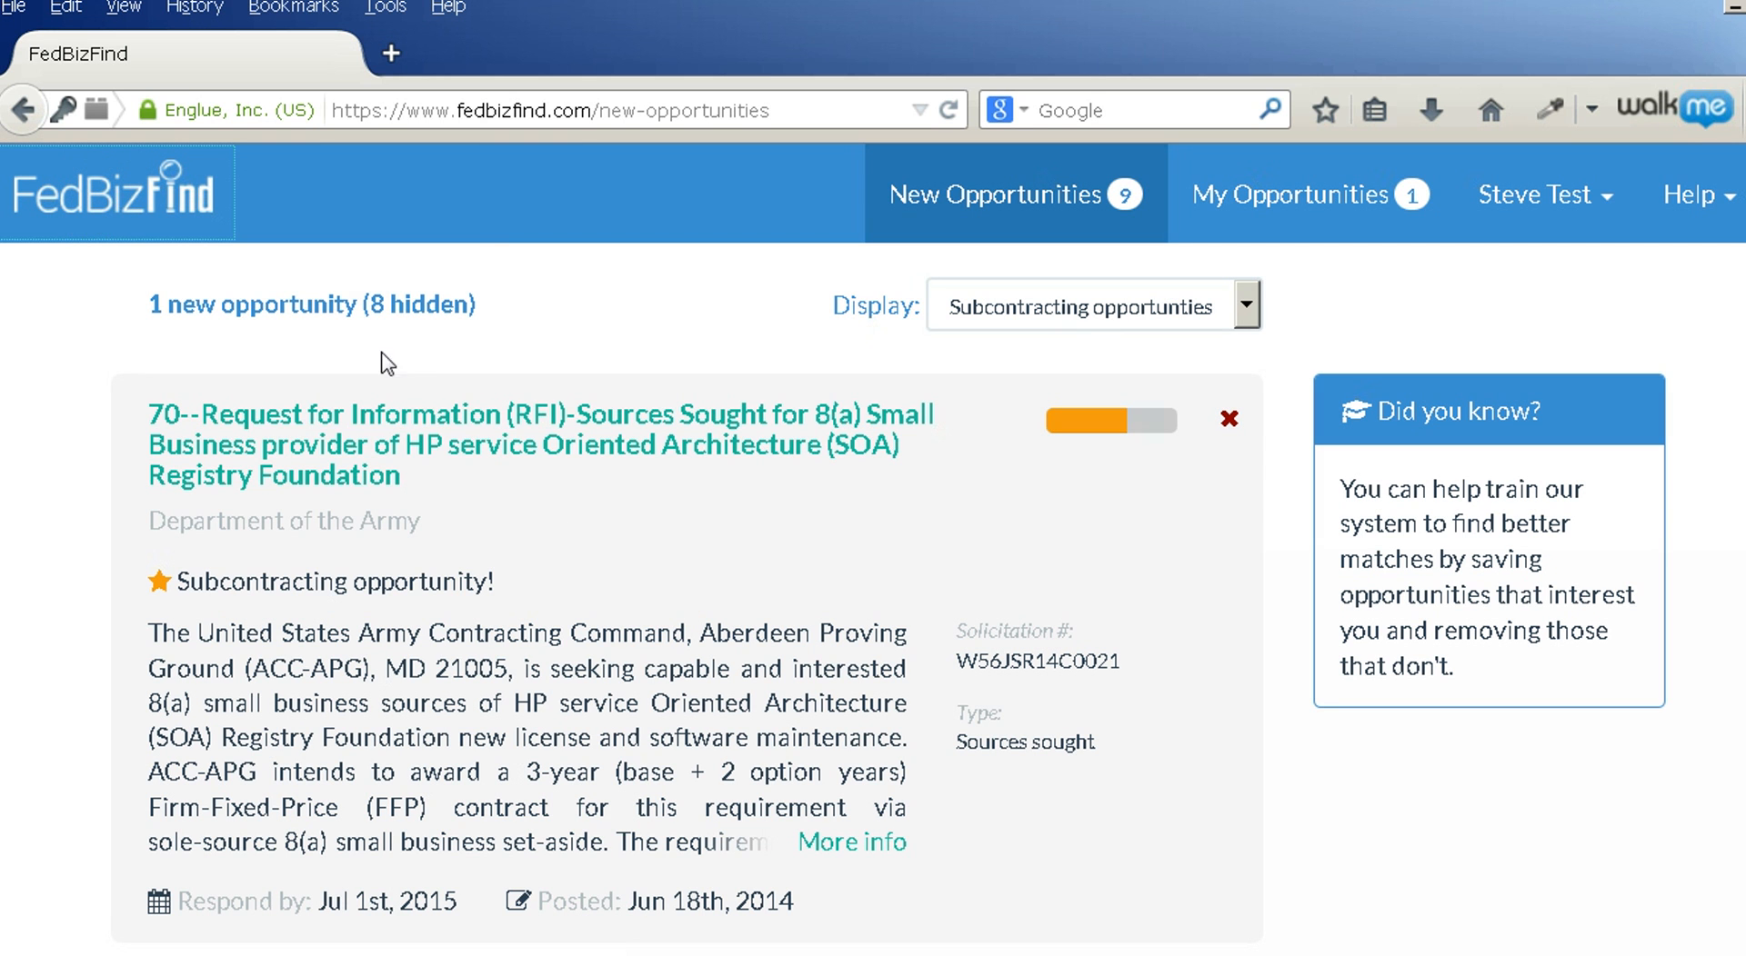
left_click(585, 305)
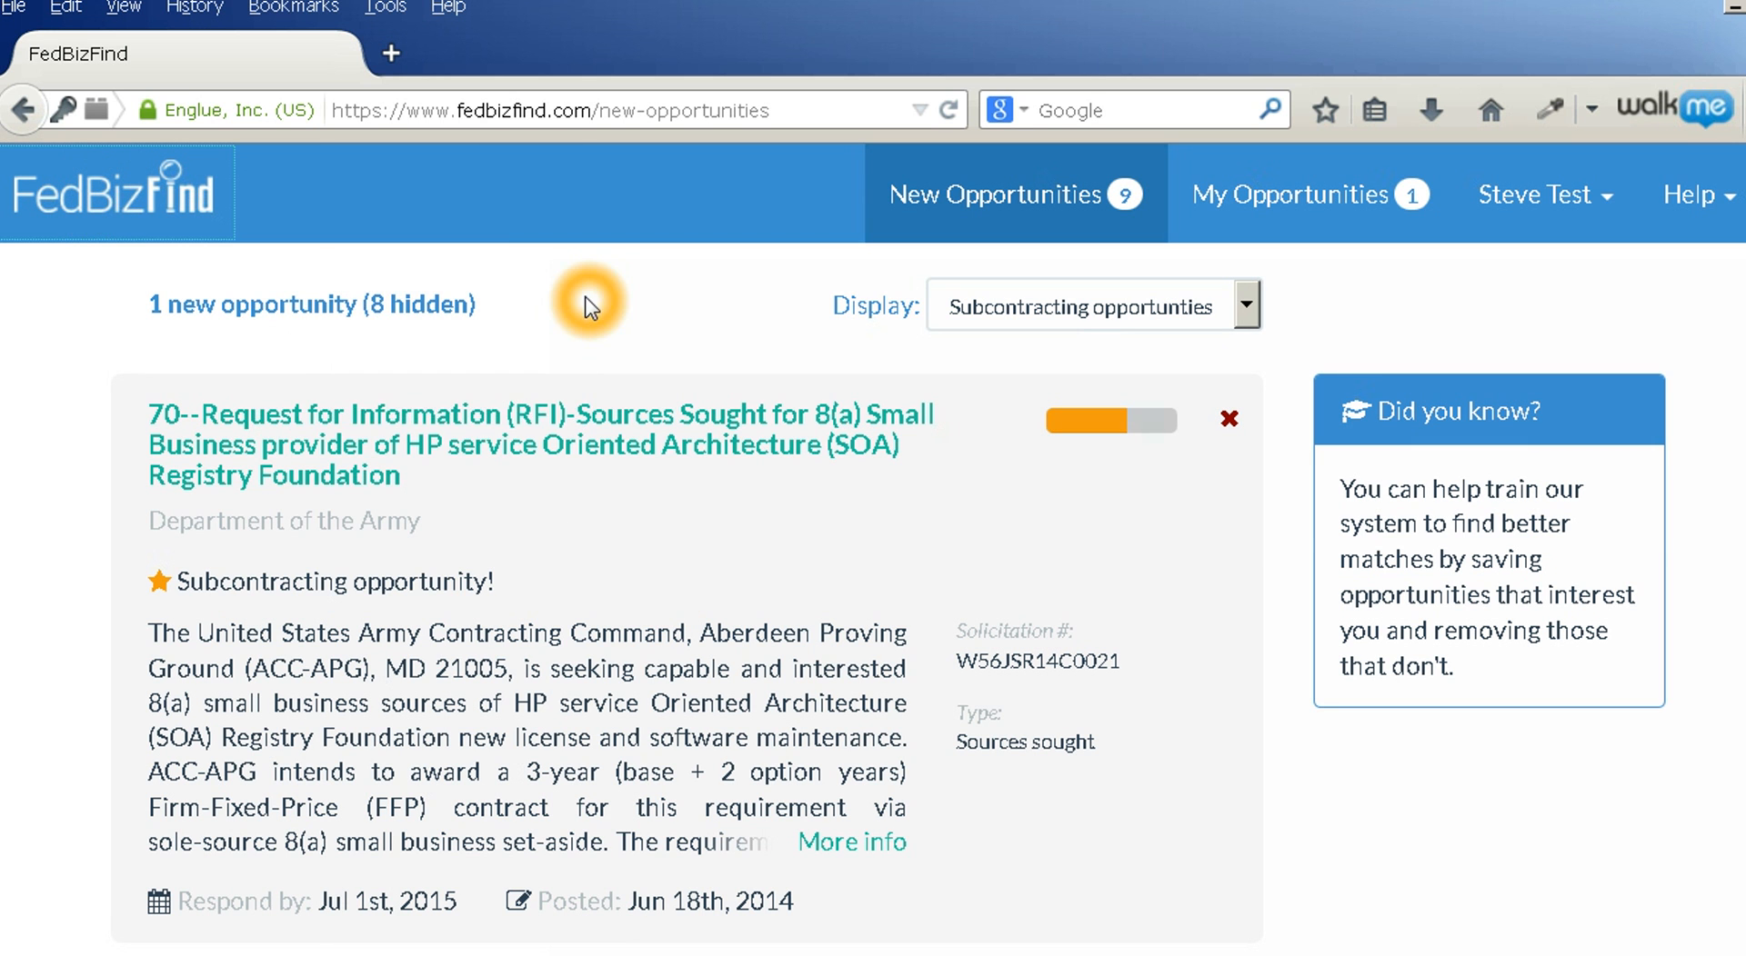